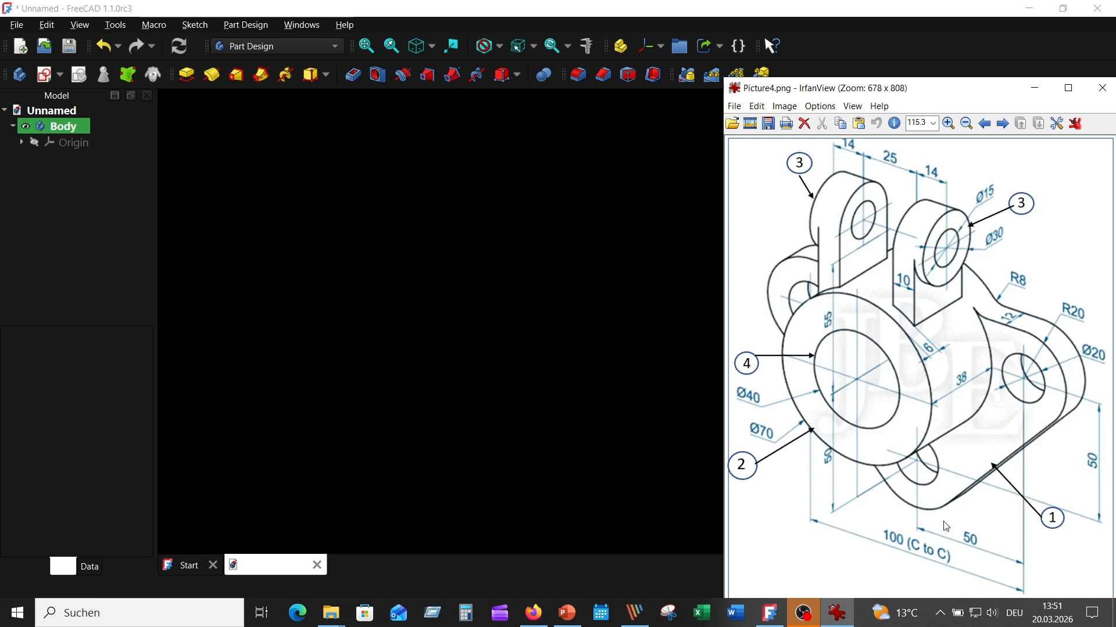
# - Create a new Body sketch attached to the XZ plane, with its origin centred in the view
pyautogui.click(504, 313)
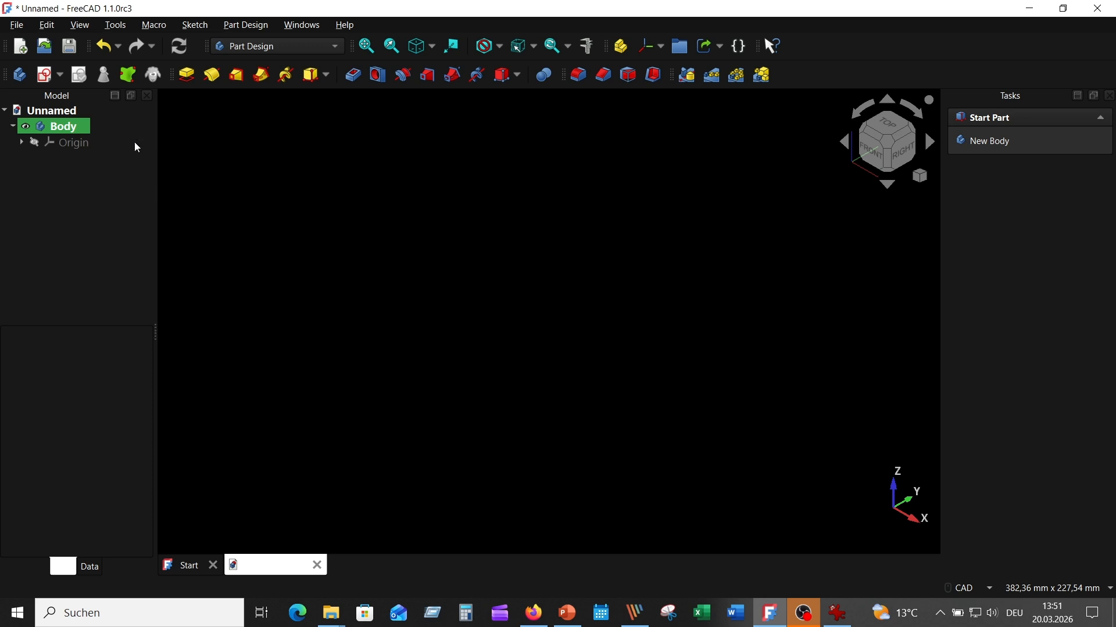
pyautogui.click(46, 75)
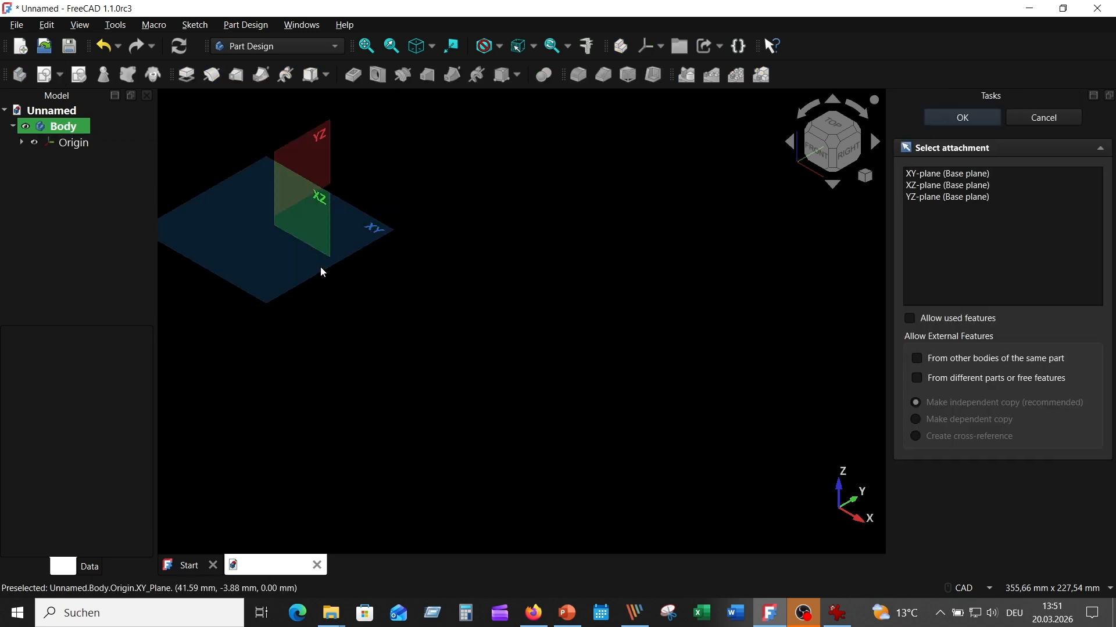
pyautogui.click(307, 186)
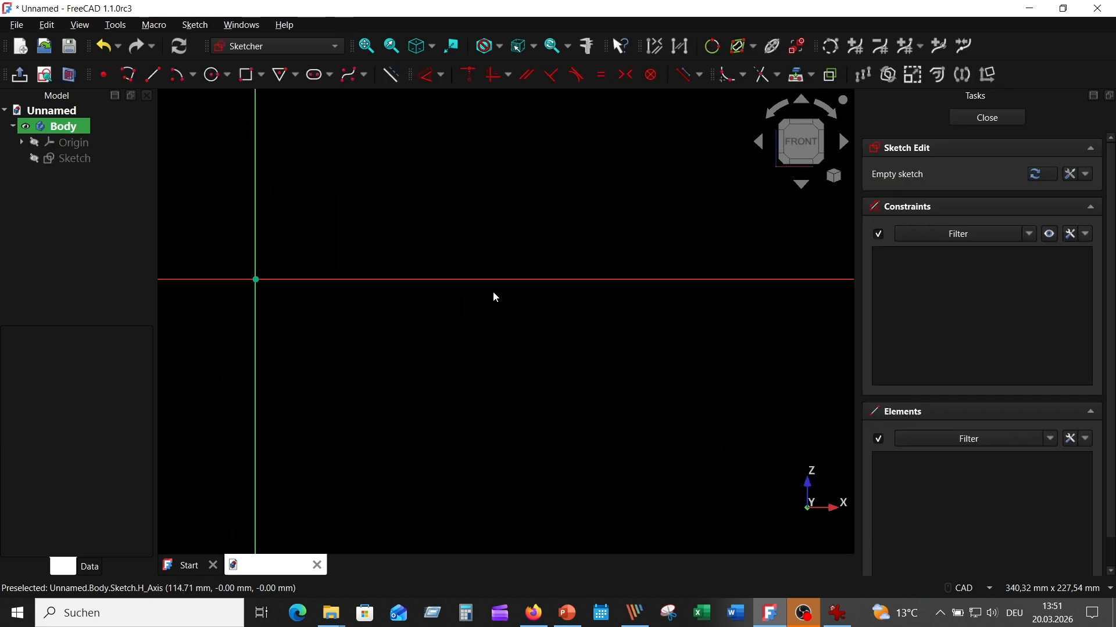
pyautogui.moveTo(677, 357); pyautogui.dragTo(679, 356, button='middle')
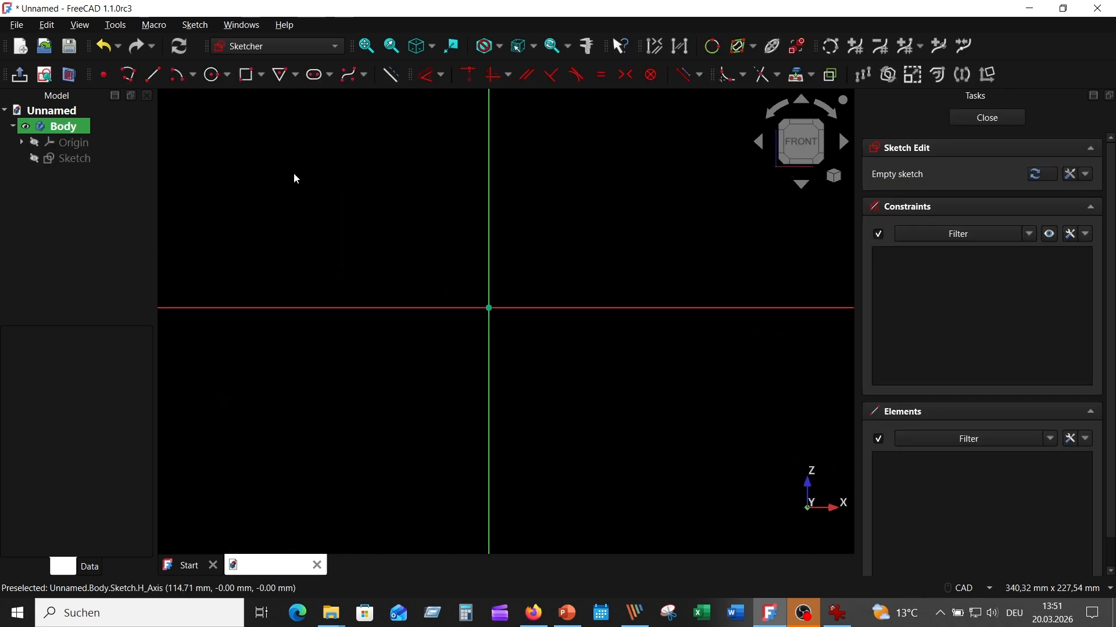
# - Draw three R20 circles, two centred on the horizontal axis and one below on the vertical axis
pyautogui.click(216, 76)
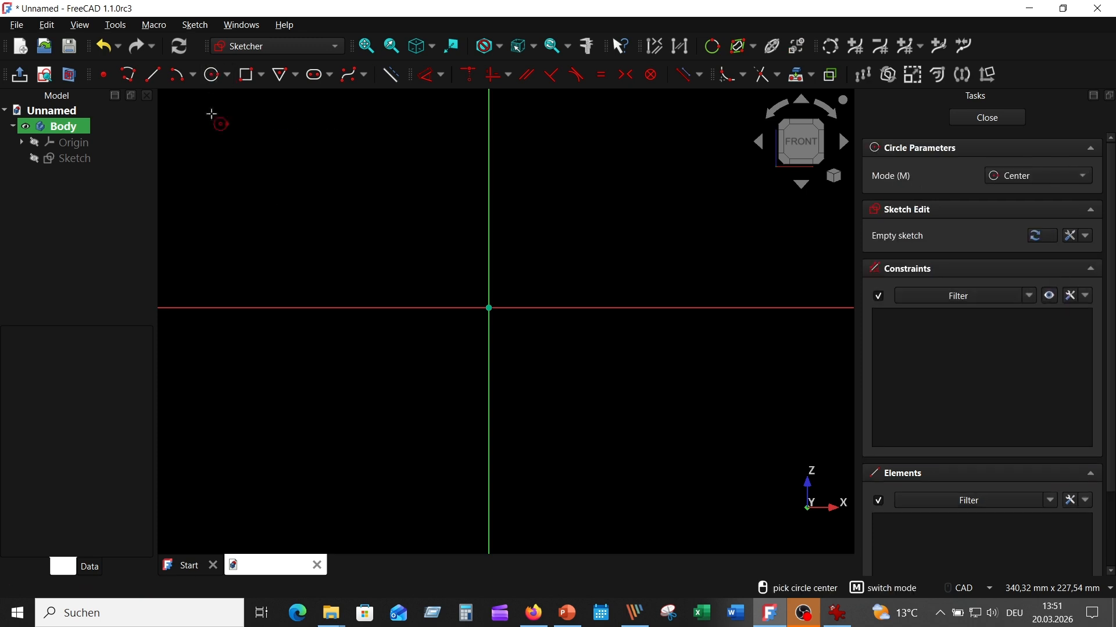
pyautogui.click(372, 308)
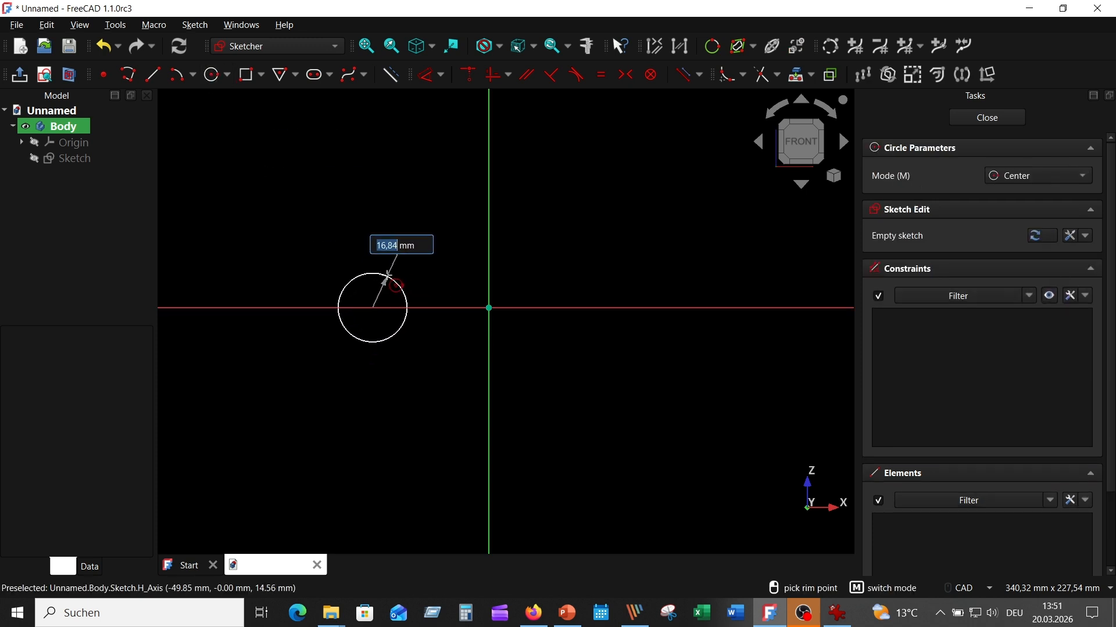
pyautogui.write('20')
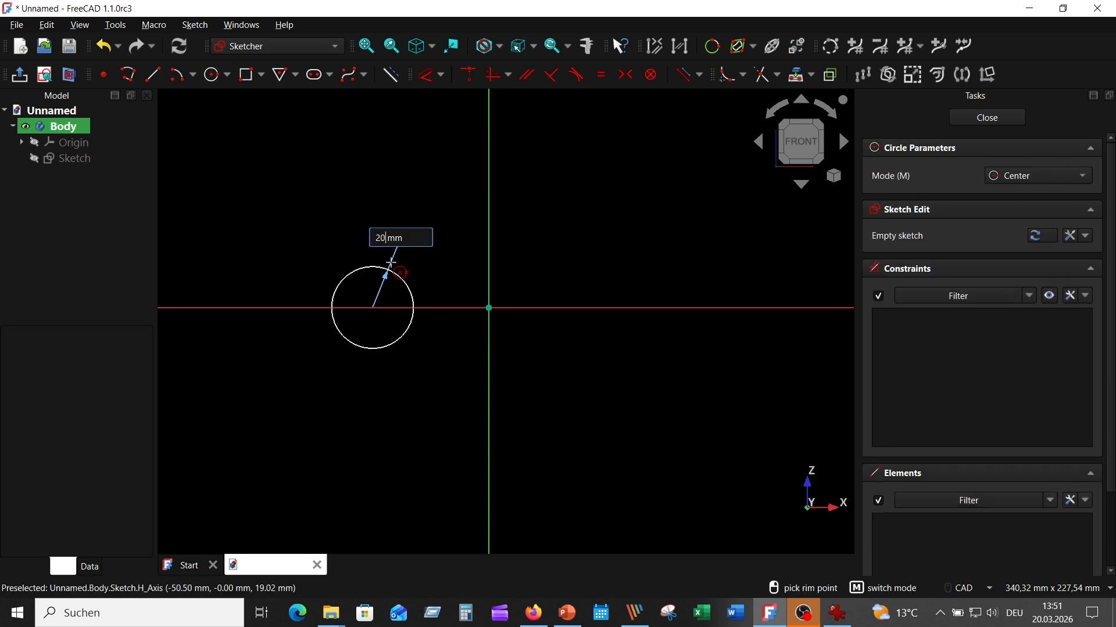
pyautogui.press('Return')
pyautogui.click(614, 308)
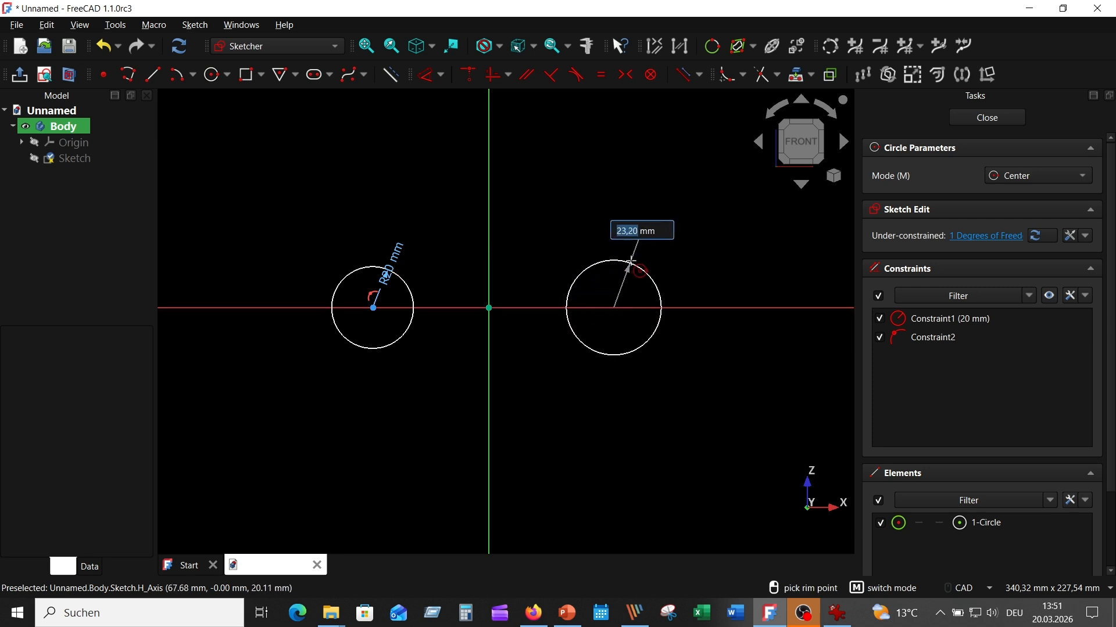
pyautogui.write('20')
pyautogui.press('Return')
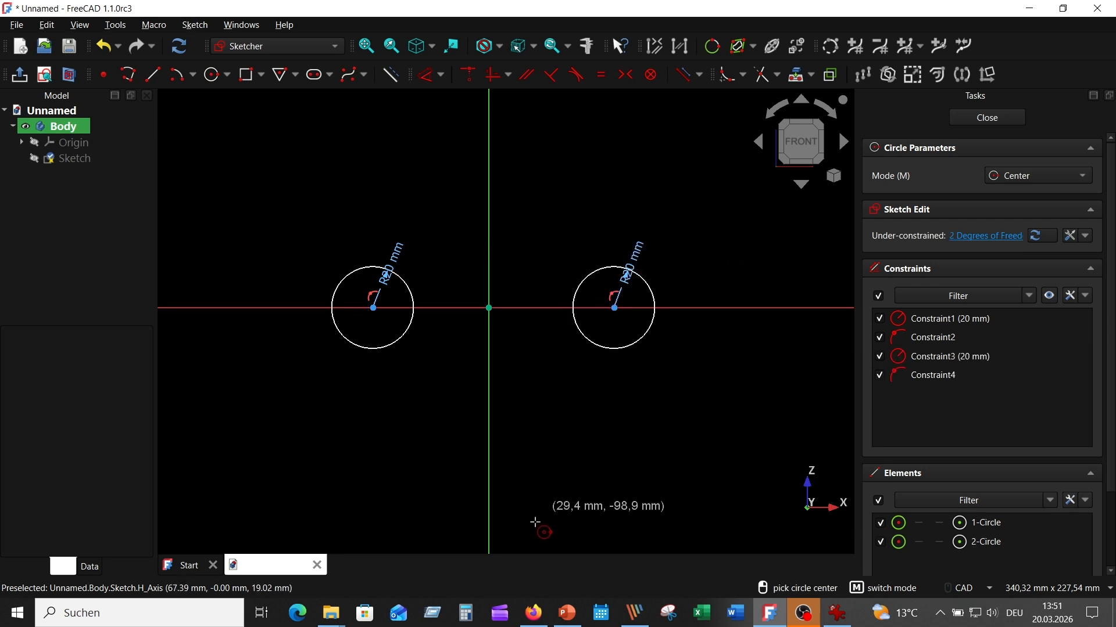
pyautogui.click(489, 468)
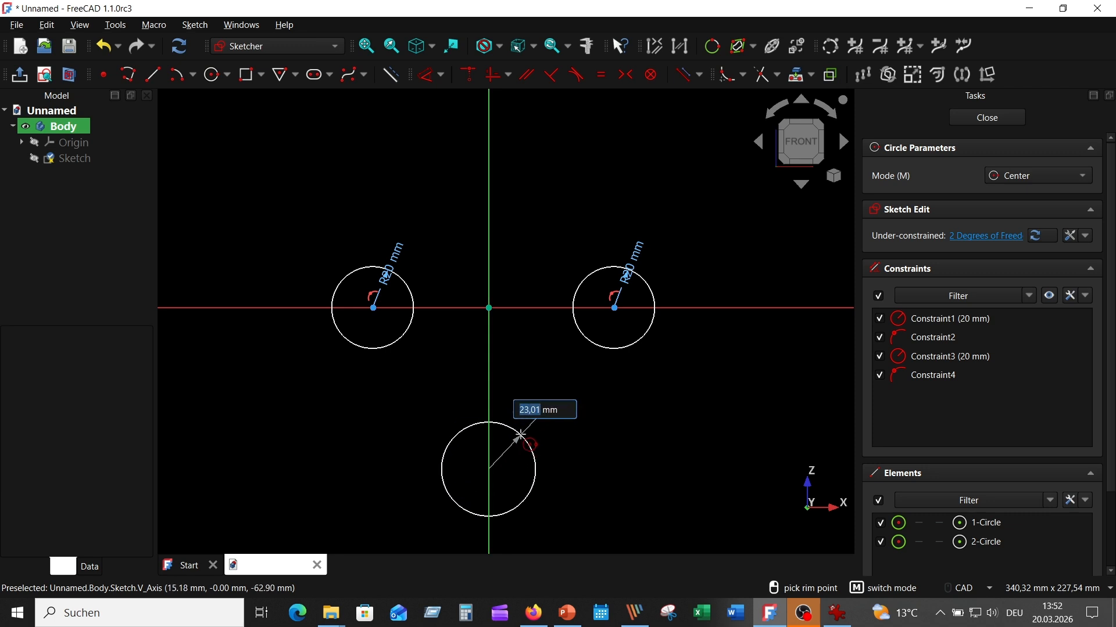
pyautogui.write('20')
pyautogui.press('Return')
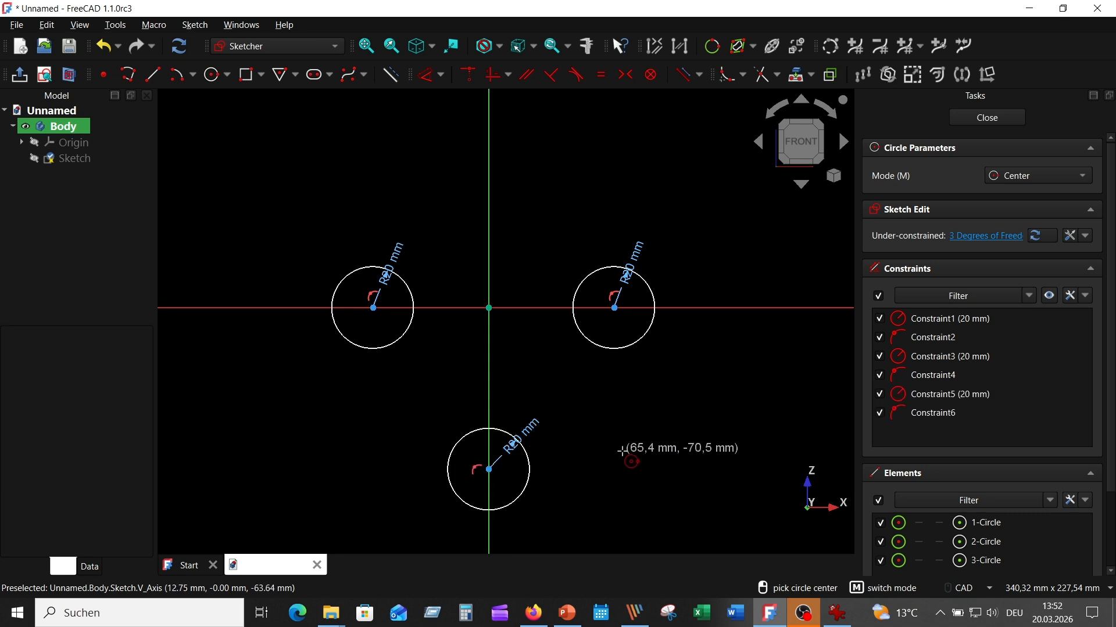
pyautogui.press('Escape')
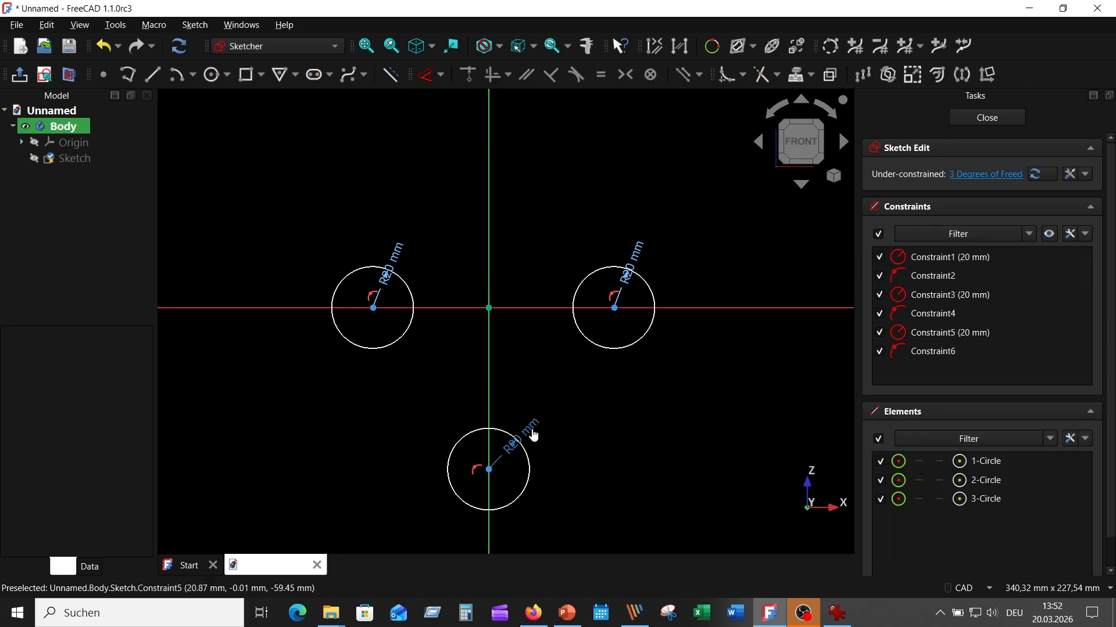
# - Drag the three R20 radius labels outward, clear of the circles
pyautogui.moveTo(530, 432); pyautogui.dragTo(577, 519)
pyautogui.moveTo(634, 260); pyautogui.dragTo(671, 210)
pyautogui.moveTo(388, 265); pyautogui.dragTo(303, 236)
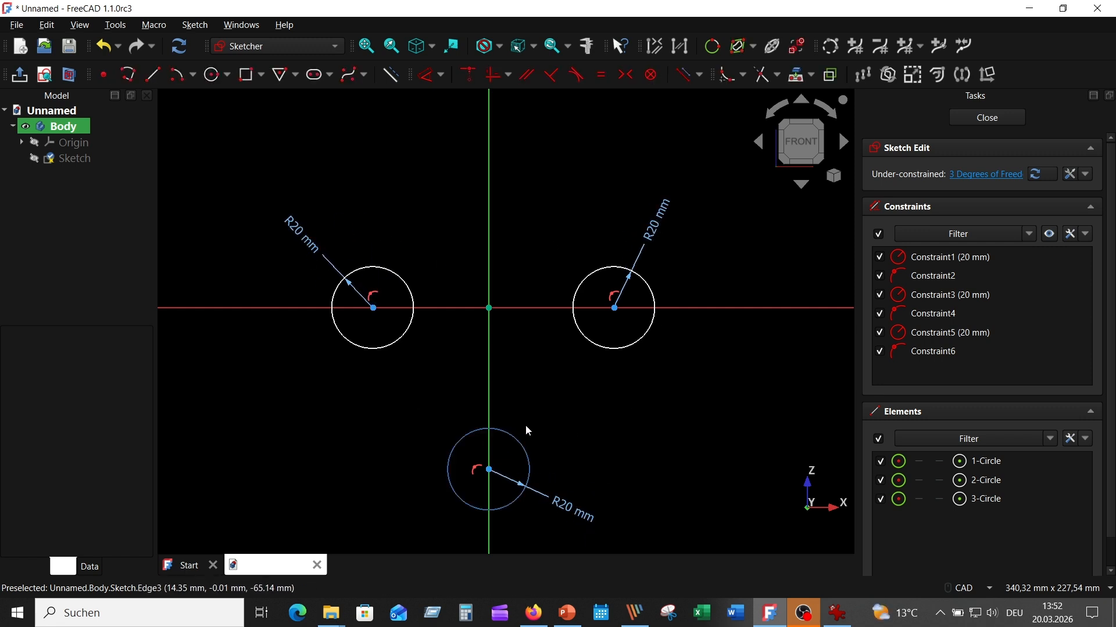
# - Make the two top circle centres symmetric about the vertical axis
pyautogui.click(373, 307)
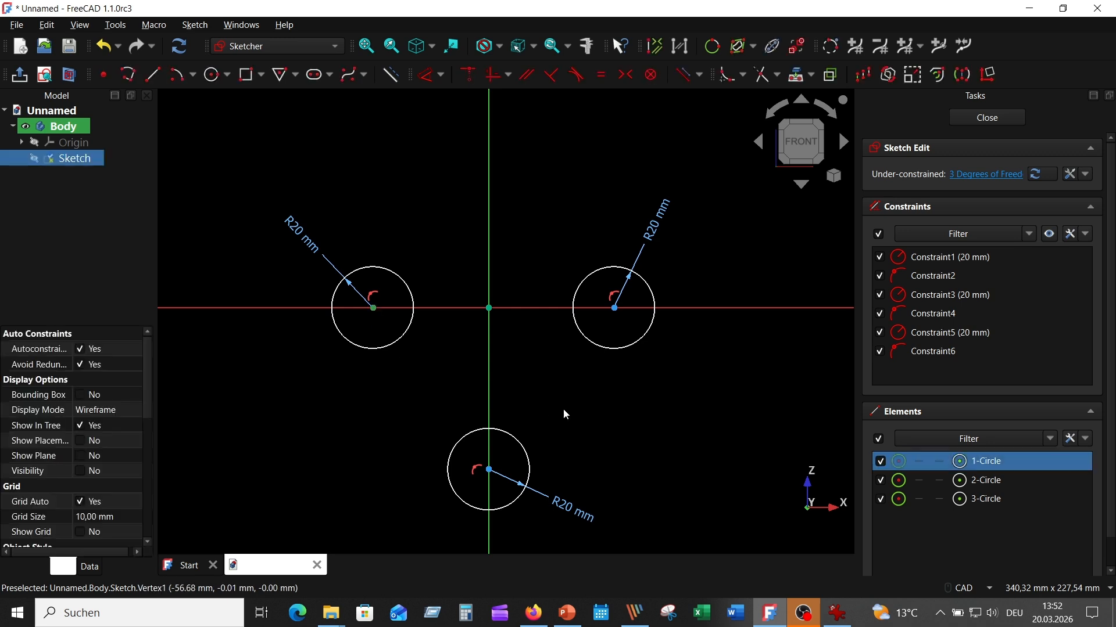
pyautogui.click(615, 308)
pyautogui.click(490, 340)
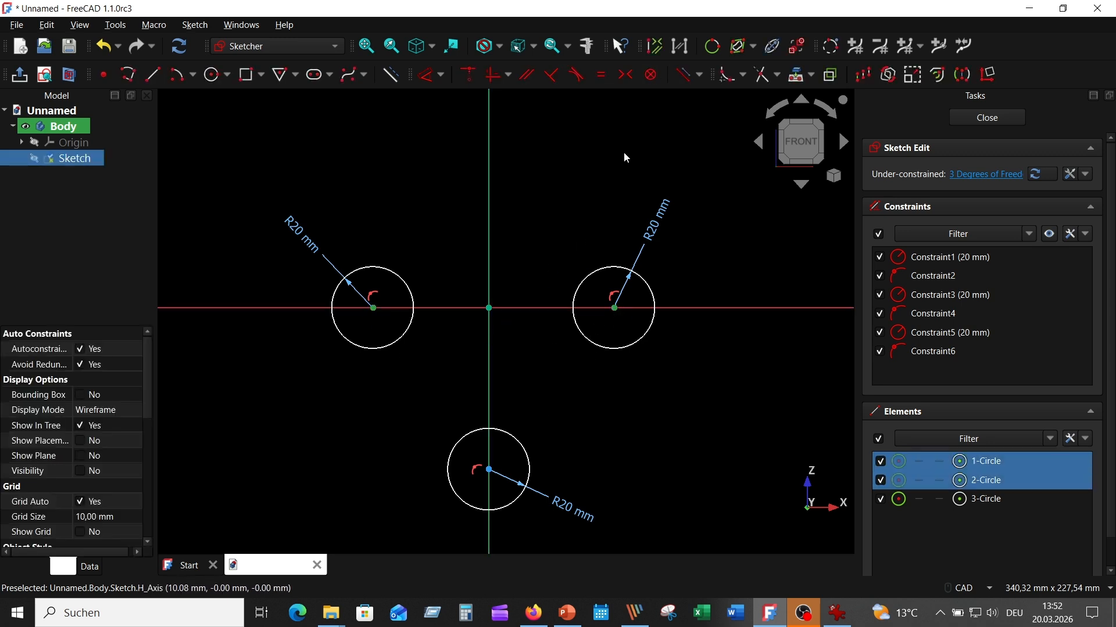
pyautogui.click(626, 75)
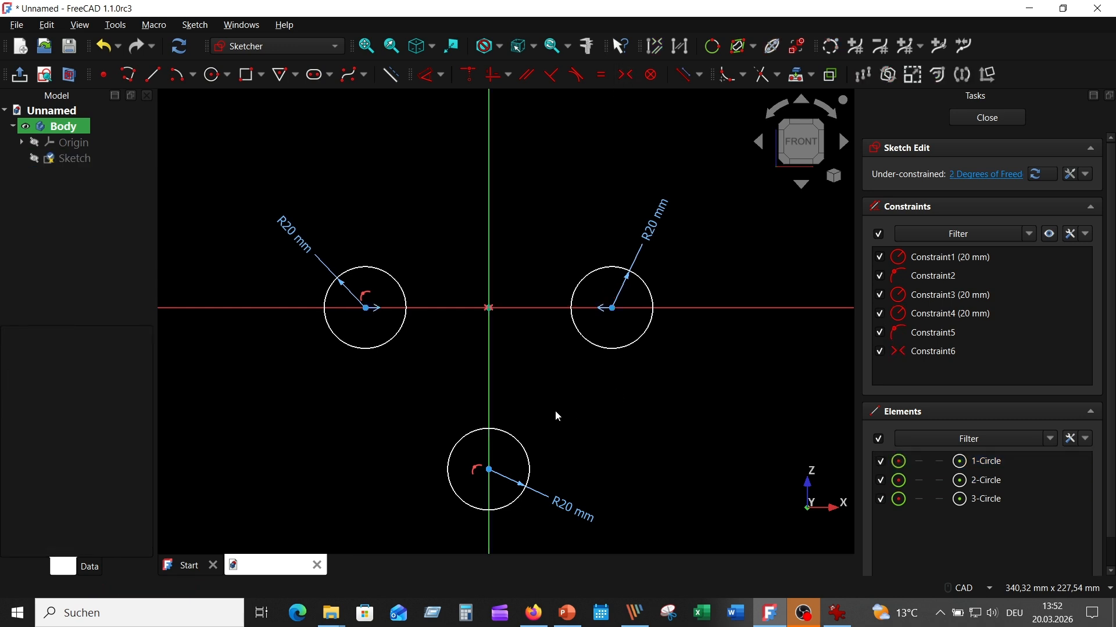
# - Dimension the distance between the two top circle centres as 100 mm
pyautogui.click(428, 74)
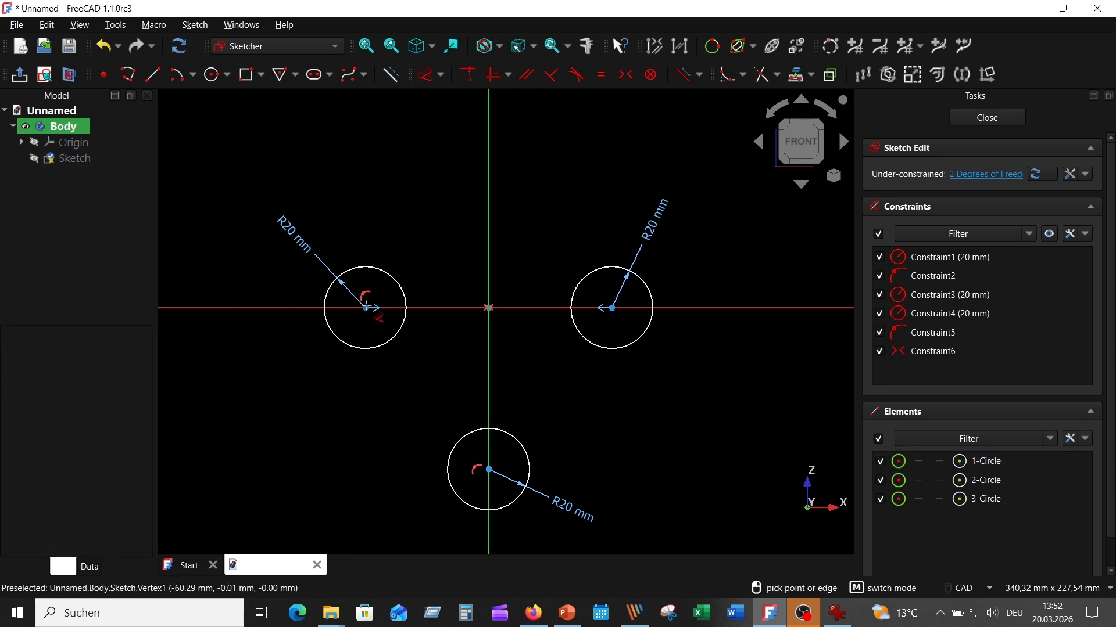
pyautogui.click(366, 308)
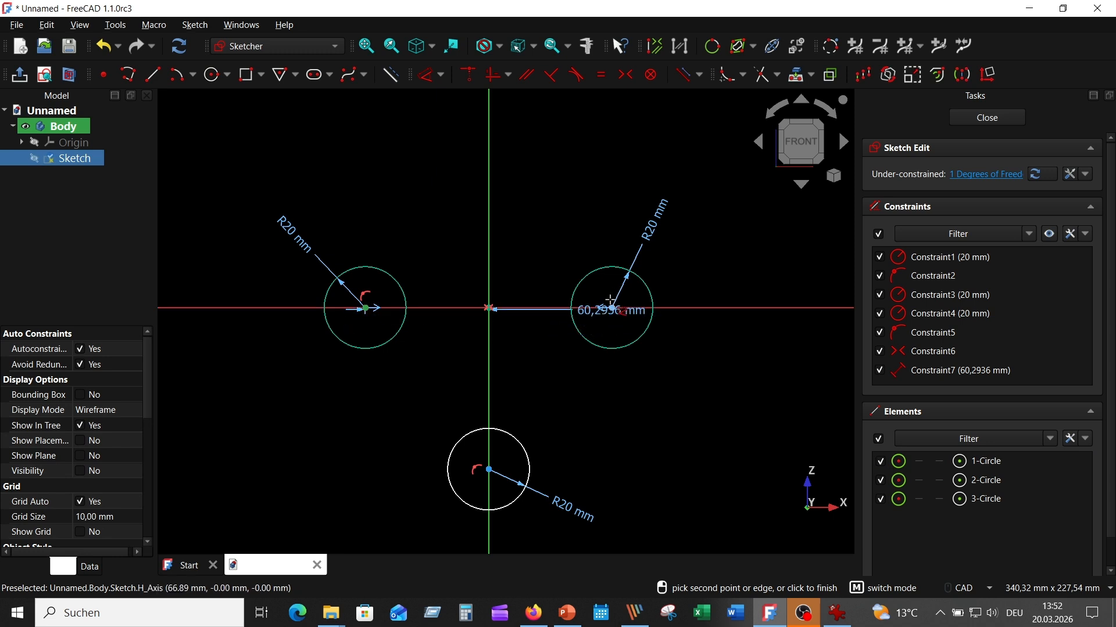
pyautogui.click(611, 308)
pyautogui.click(552, 174)
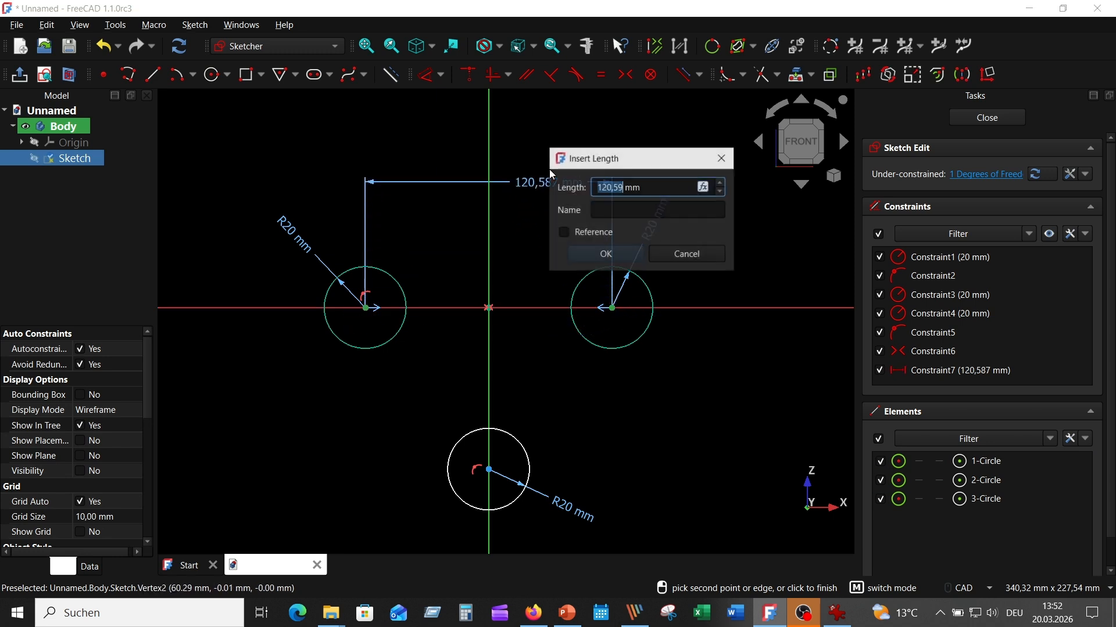
pyautogui.write('100')
pyautogui.press('Return')
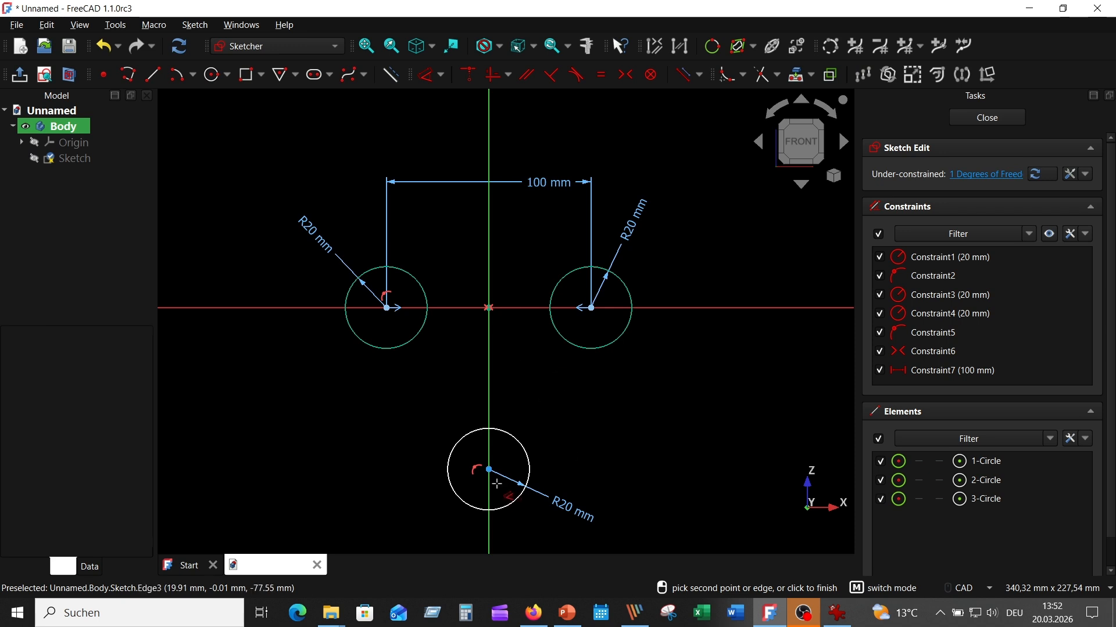
# - Set the bottom circle's centre 50 mm below the top pair
pyautogui.click(488, 469)
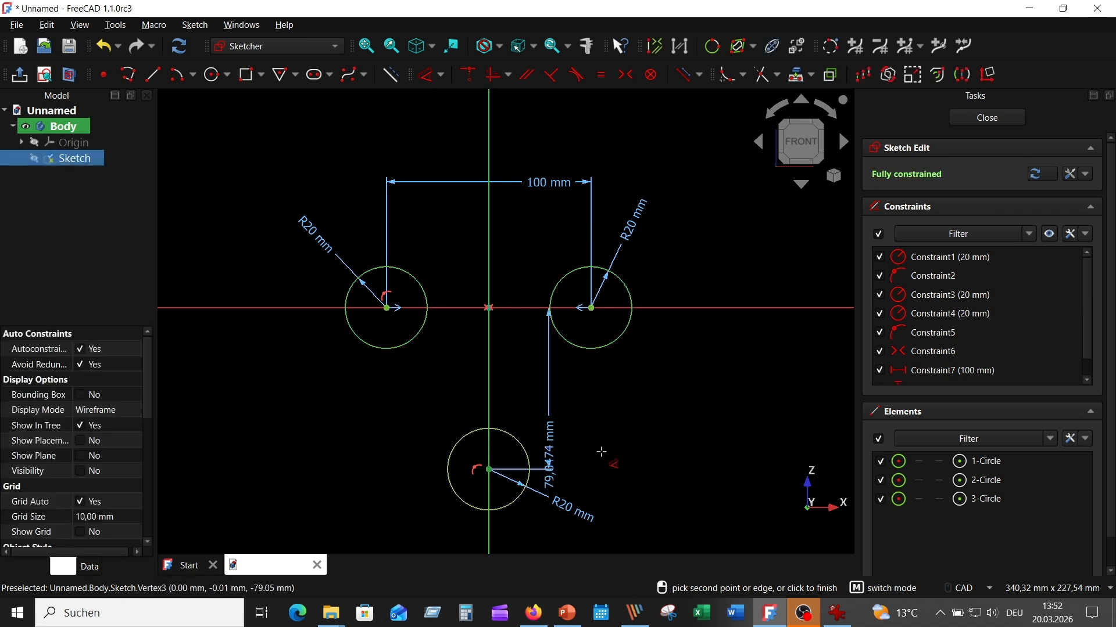
pyautogui.click(688, 400)
pyautogui.write('50')
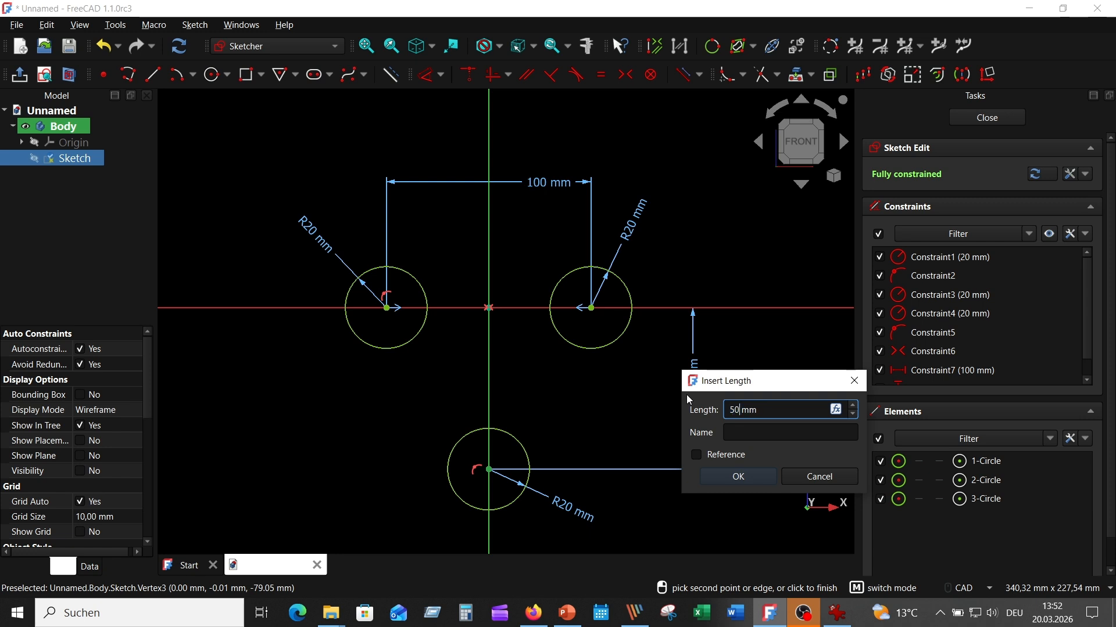
pyautogui.press('Return')
pyautogui.scroll(2, 660, 449)
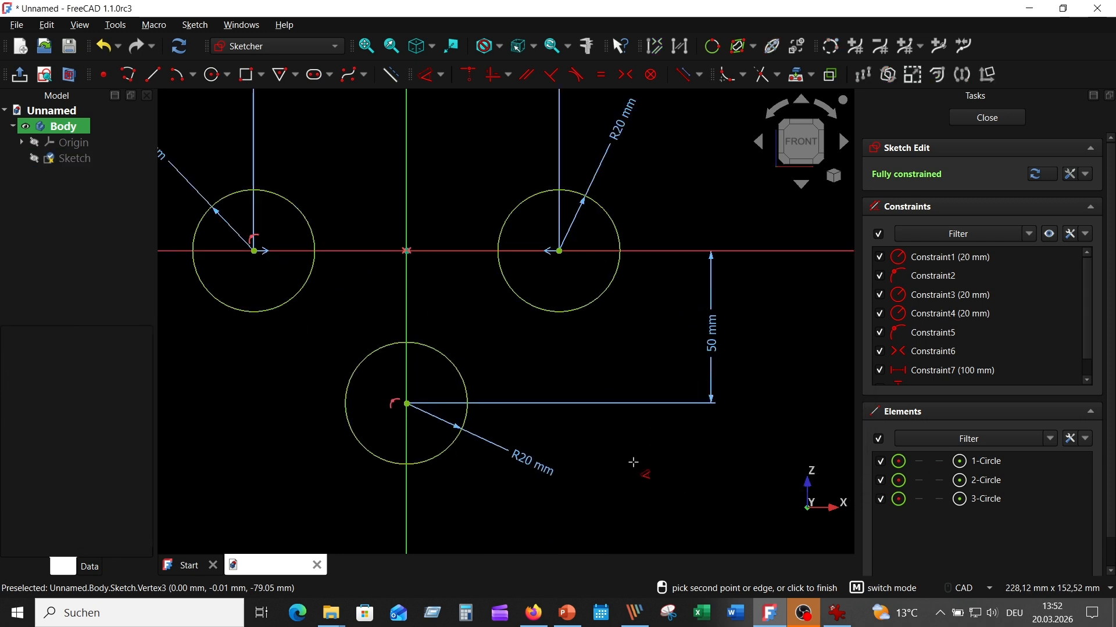
pyautogui.press('Escape')
pyautogui.moveTo(633, 463); pyautogui.dragTo(680, 484, button='middle')
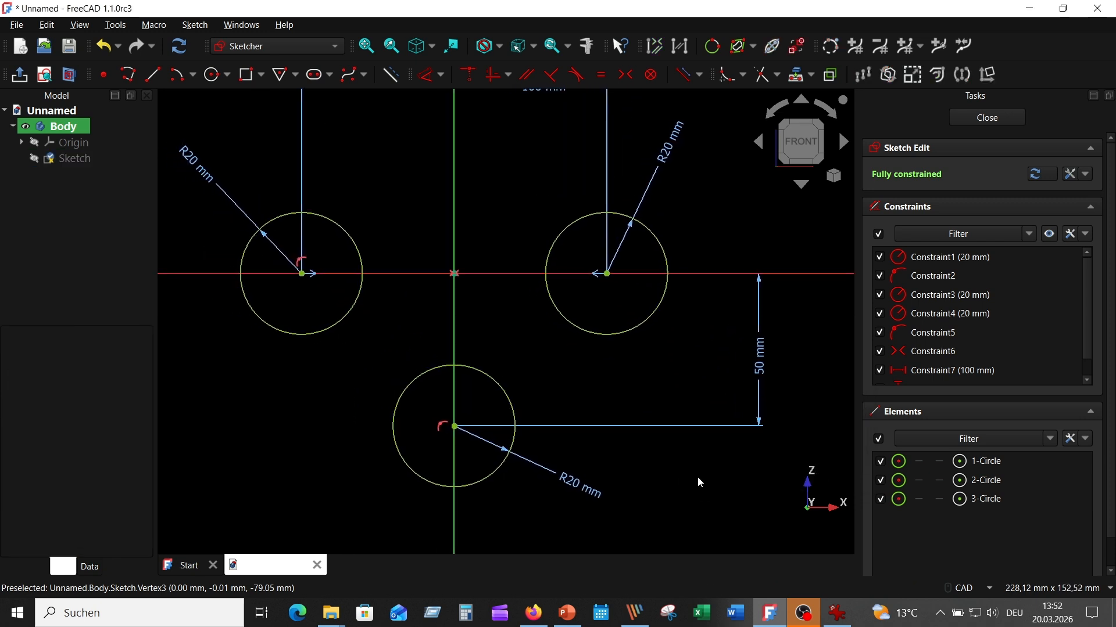
pyautogui.click(837, 613)
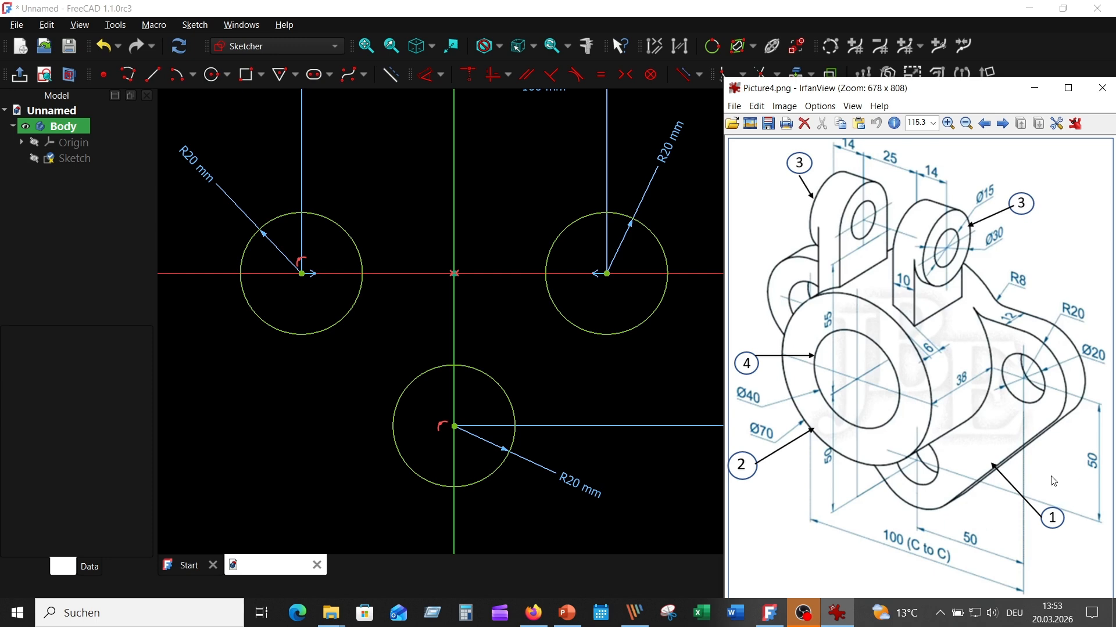
# - Draw a horizontal line above the top circles and two slanted side lines down toward the bottom circle
pyautogui.scroll(-2, 587, 394)
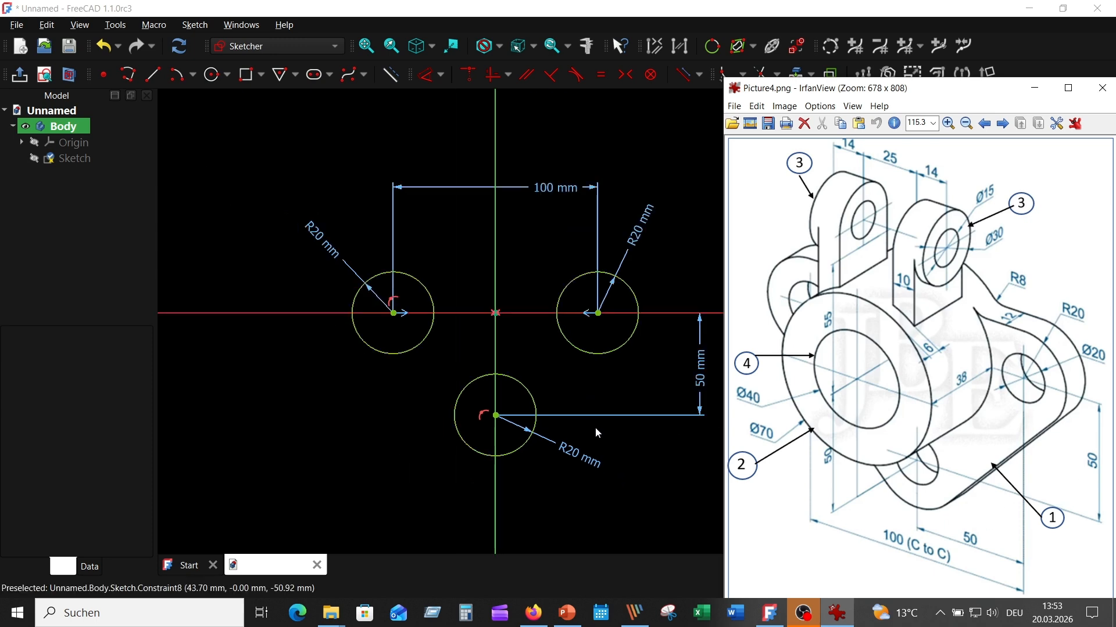
pyautogui.moveTo(602, 424); pyautogui.dragTo(587, 452, button='middle')
pyautogui.scroll(2, 587, 410)
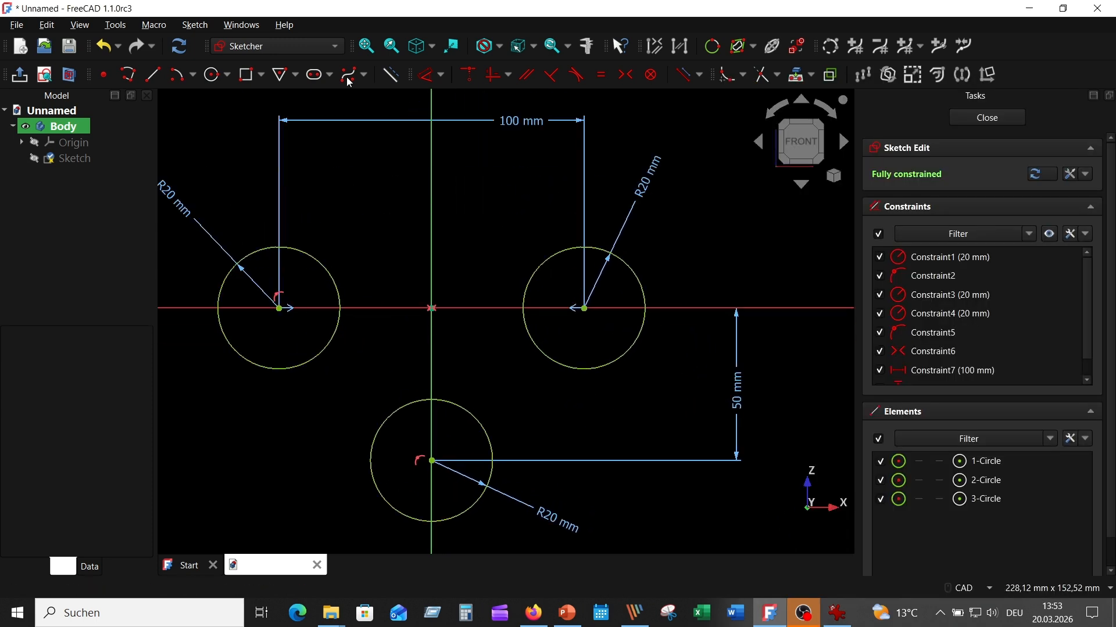
pyautogui.click(152, 74)
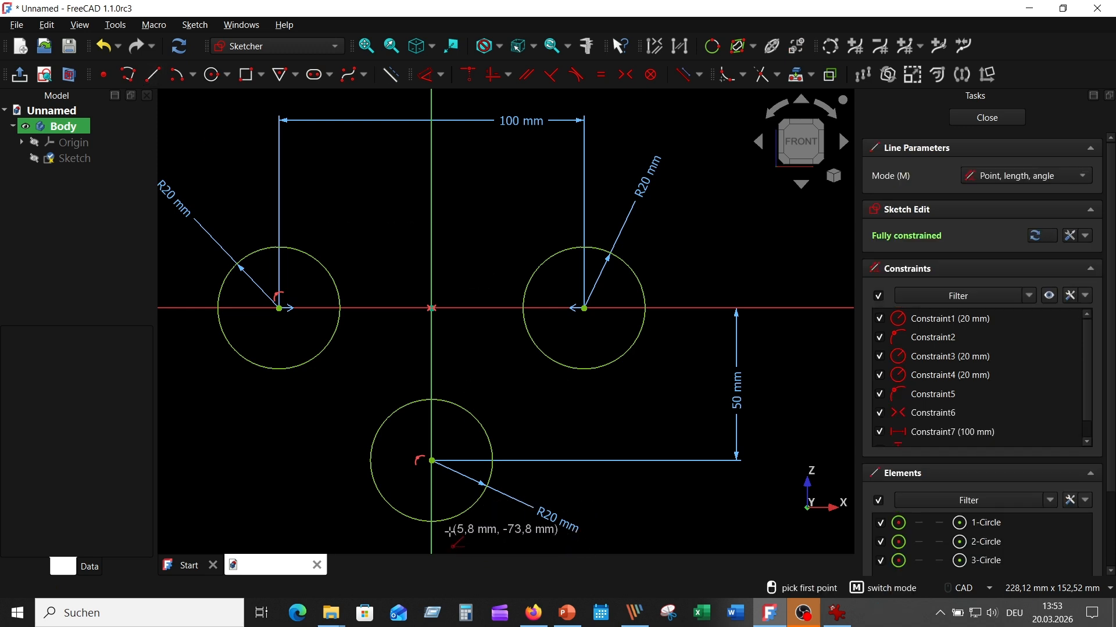
pyautogui.click(449, 532)
pyautogui.click(668, 320)
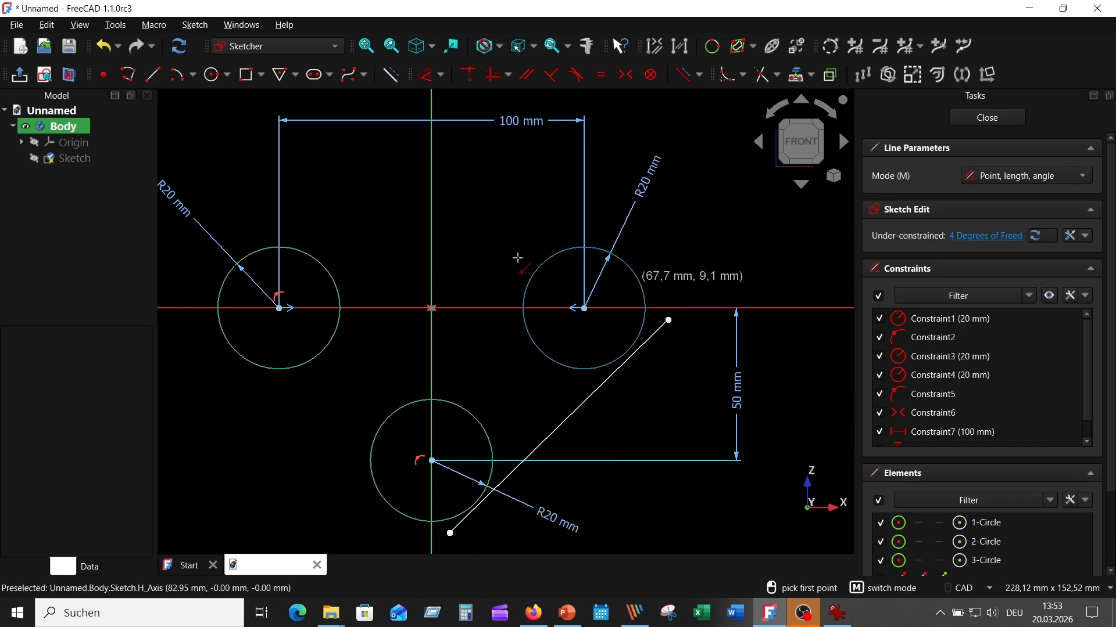
pyautogui.click(245, 239)
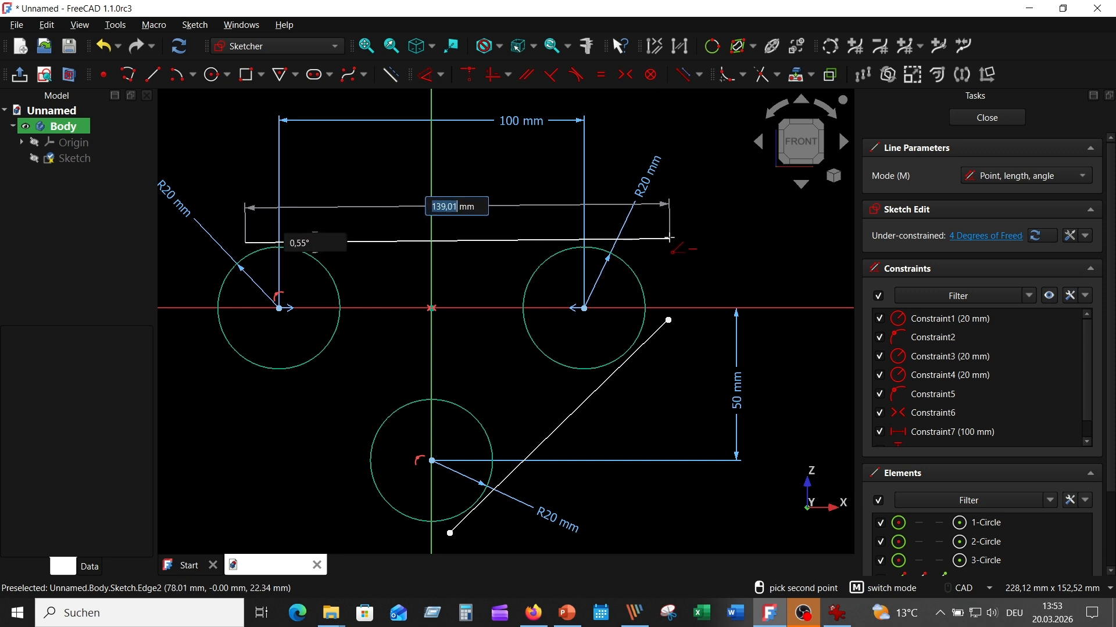
pyautogui.click(666, 239)
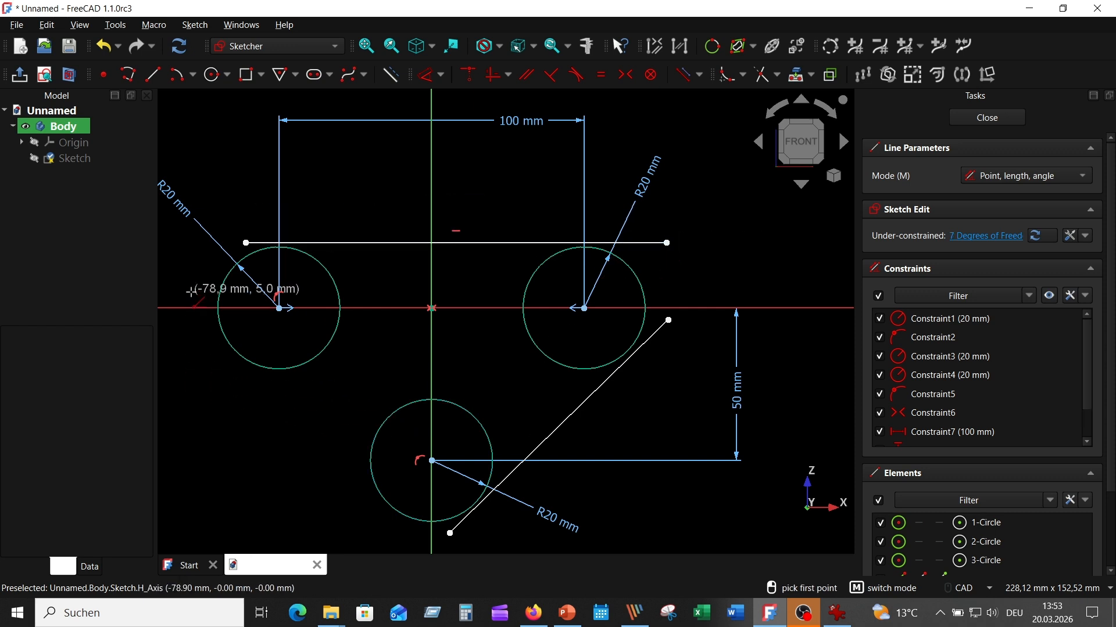
pyautogui.click(195, 295)
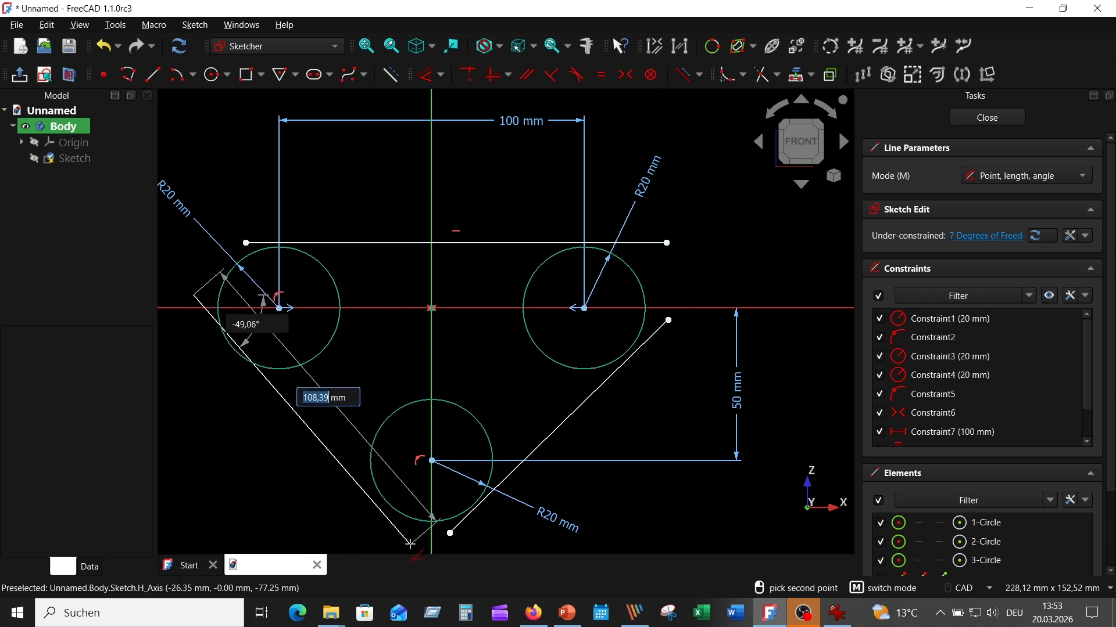
pyautogui.click(413, 543)
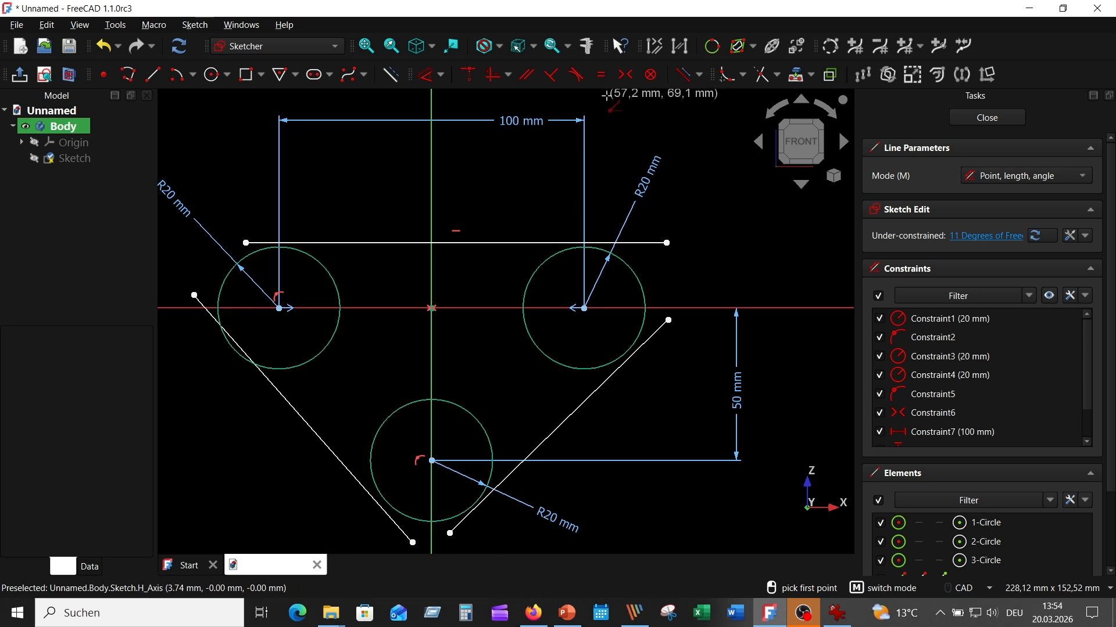
pyautogui.rightClick(637, 132)
# - Make the top line tangent to both the right and left circles
pyautogui.click(638, 243)
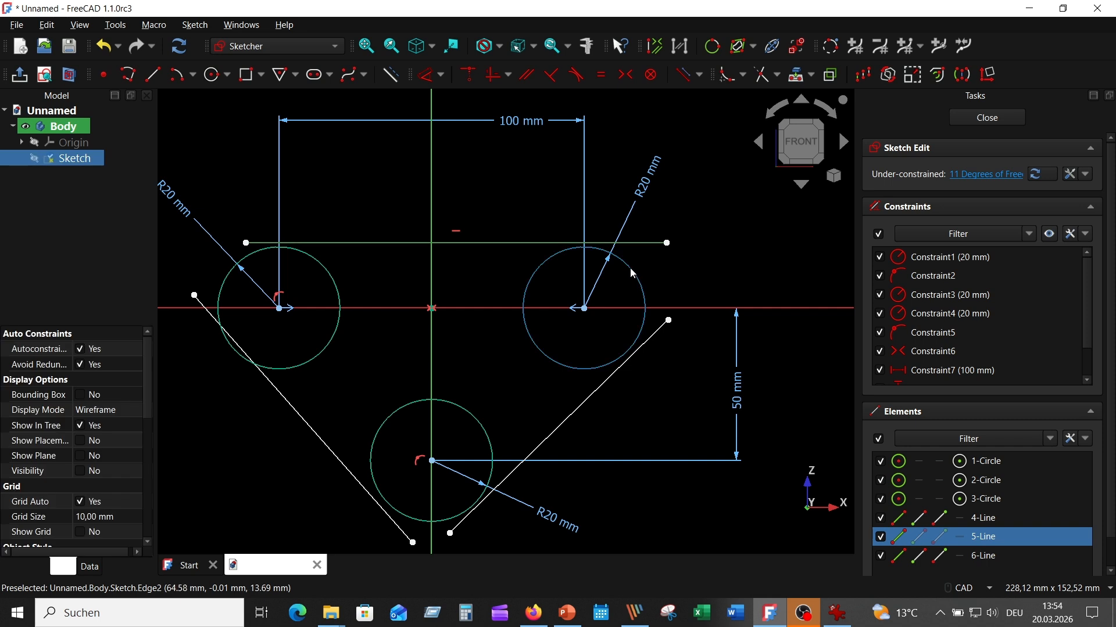
pyautogui.click(638, 273)
pyautogui.click(576, 74)
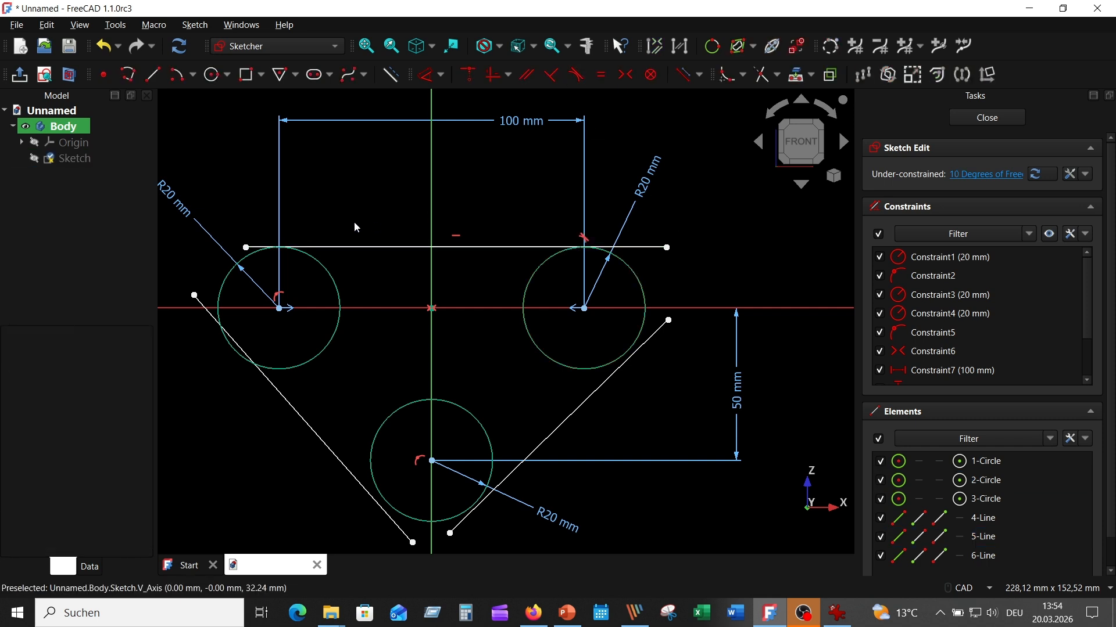
pyautogui.click(327, 248)
pyautogui.click(317, 261)
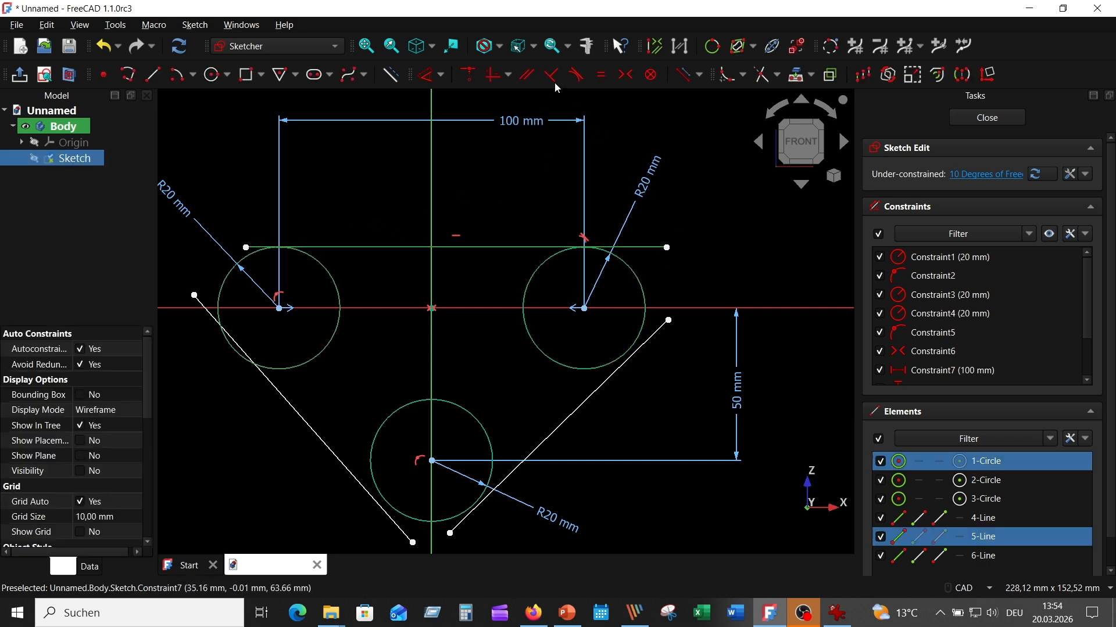
pyautogui.click(576, 74)
# - Make the left slanted line tangent to the left and bottom circles
pyautogui.click(273, 385)
pyautogui.click(297, 367)
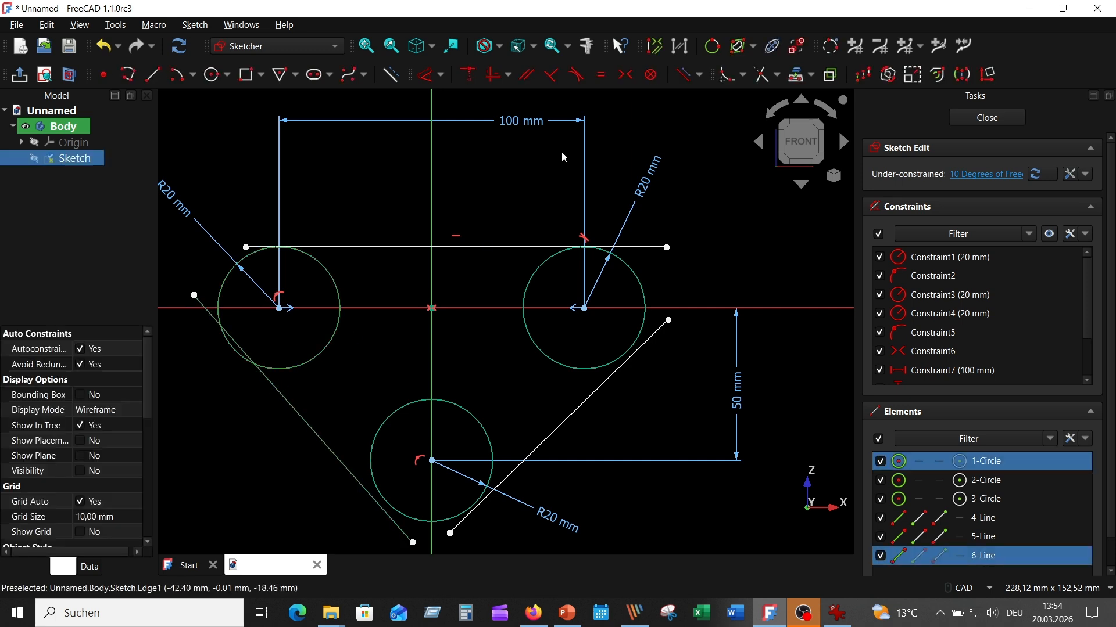
pyautogui.click(584, 73)
pyautogui.click(342, 466)
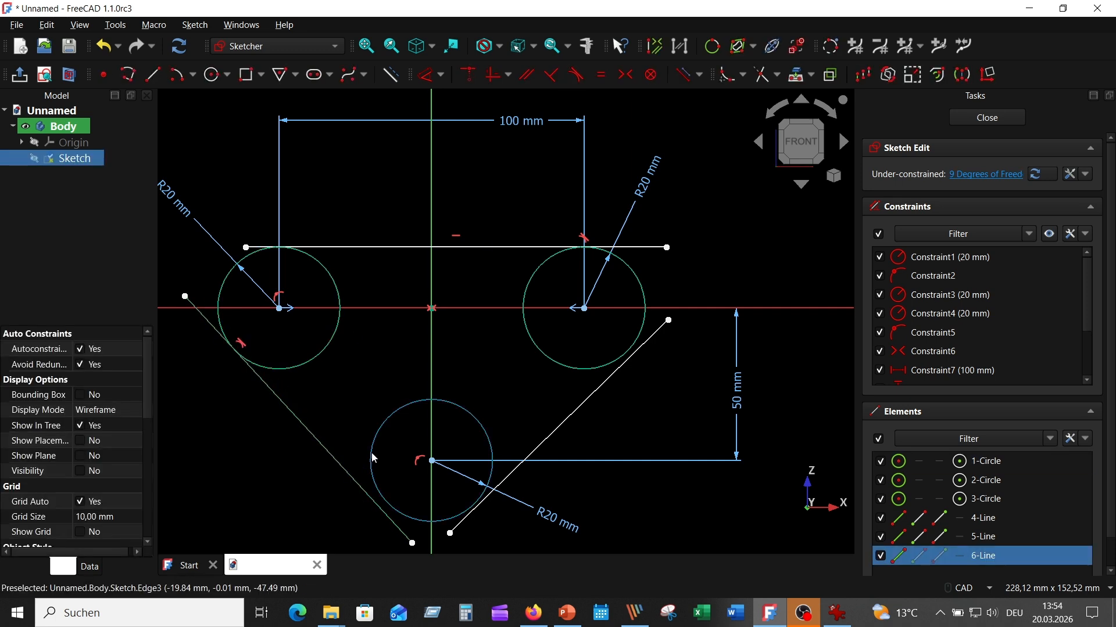
pyautogui.click(371, 449)
pyautogui.click(577, 74)
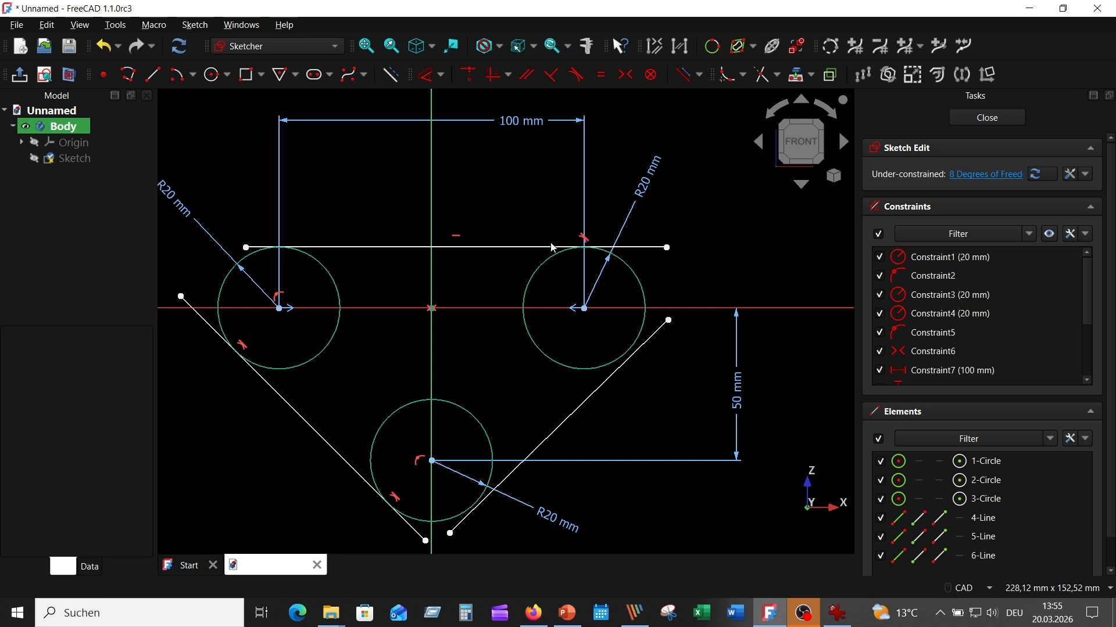
# - Make the right slanted line tangent to the bottom and right circles
pyautogui.click(531, 440)
pyautogui.click(491, 450)
pyautogui.click(577, 74)
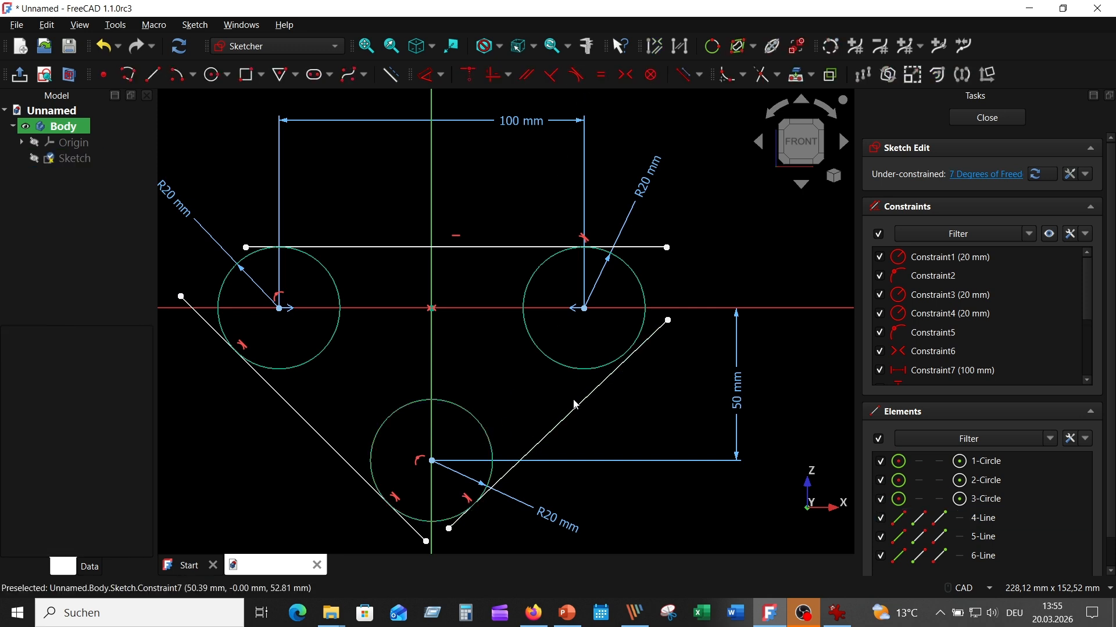
pyautogui.click(588, 397)
pyautogui.click(587, 367)
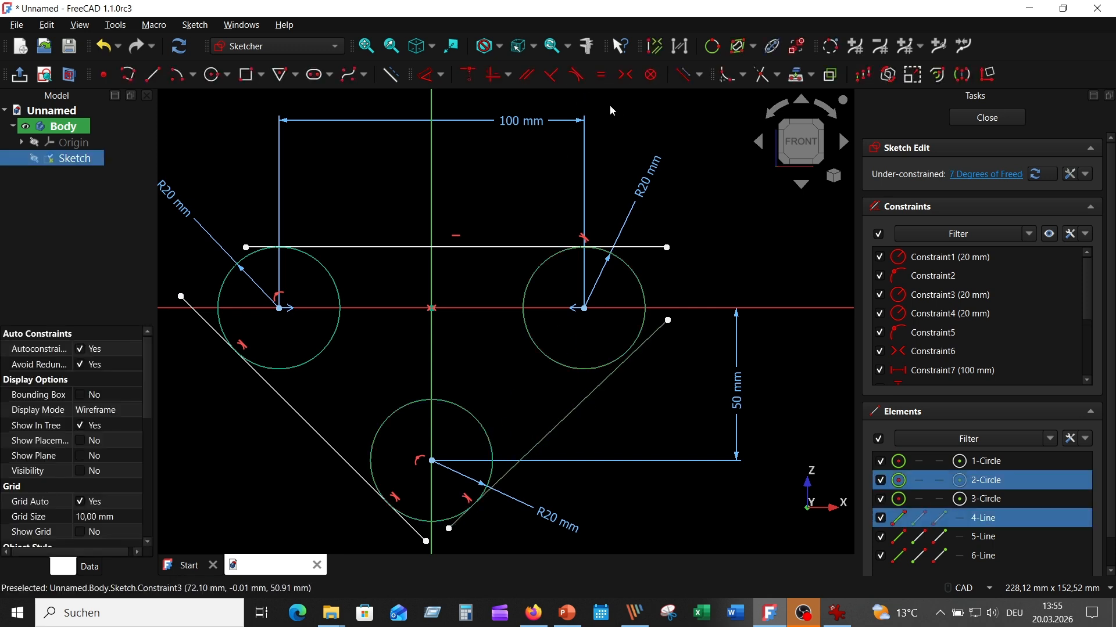
pyautogui.click(577, 74)
# - Trim the overhanging ends of the top line and both slanted lines
pyautogui.click(765, 75)
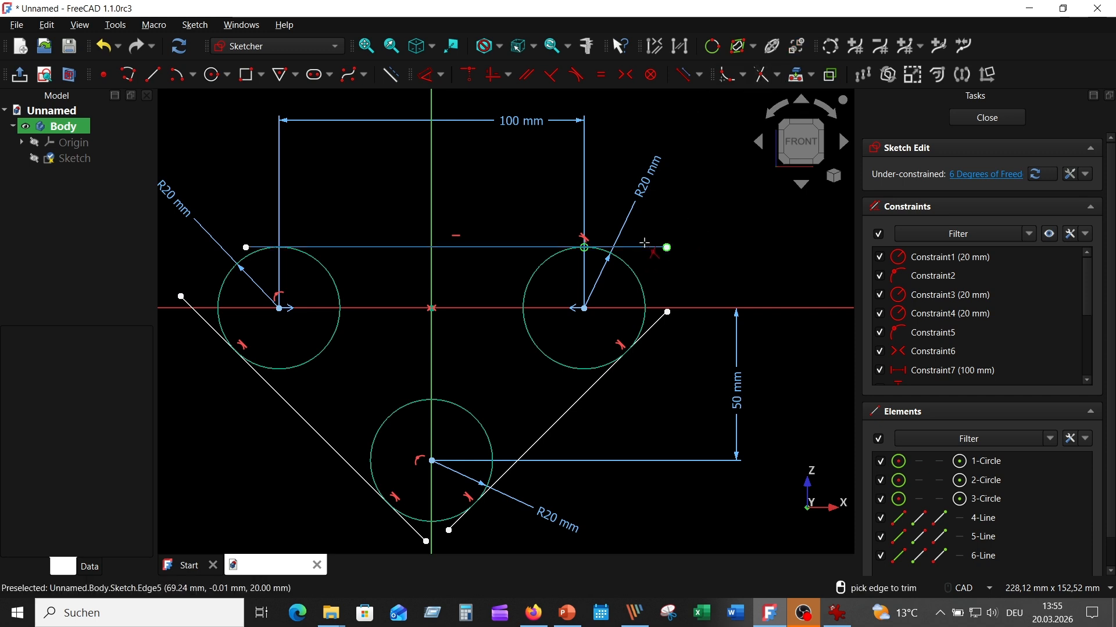
pyautogui.click(644, 244)
pyautogui.scroll(2, 264, 235)
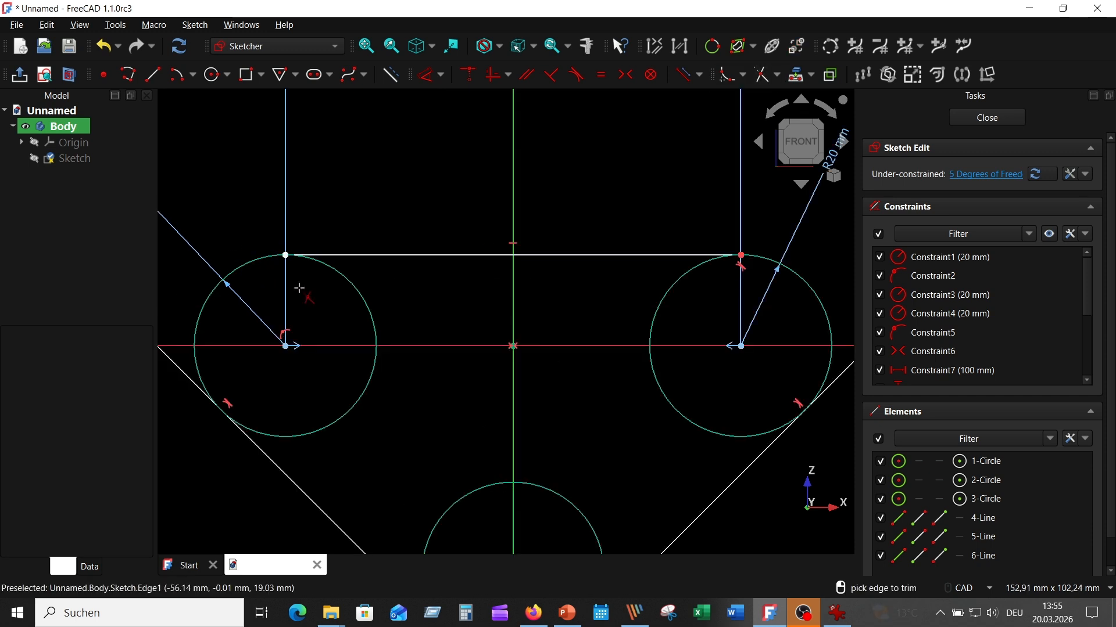
pyautogui.moveTo(426, 307); pyautogui.dragTo(447, 196, button='middle')
pyautogui.click(161, 214)
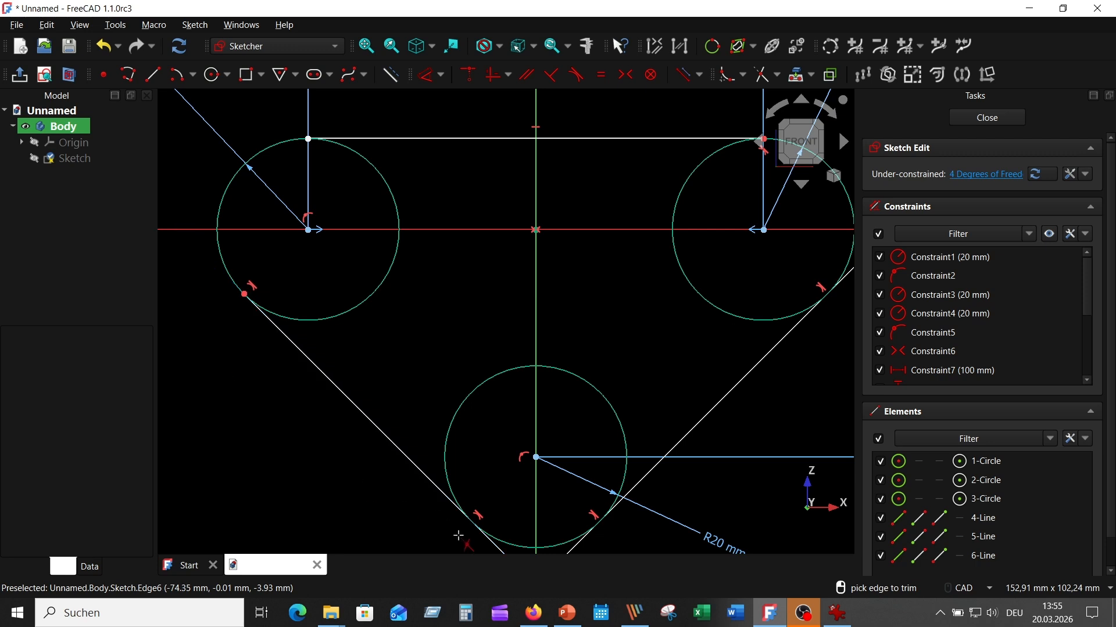
pyautogui.moveTo(413, 470); pyautogui.dragTo(385, 391, button='middle')
pyautogui.click(490, 511)
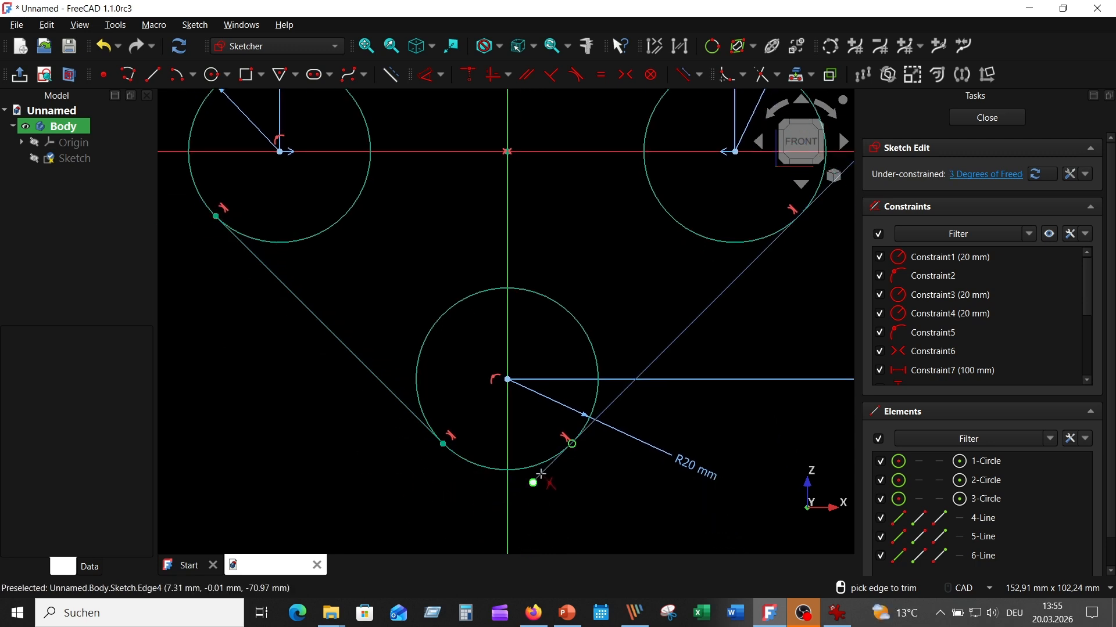
pyautogui.click(573, 503)
# - Trim away the inner portions of the right, left and bottom circles, leaving corner arcs
pyautogui.moveTo(684, 320); pyautogui.dragTo(582, 409, button='middle')
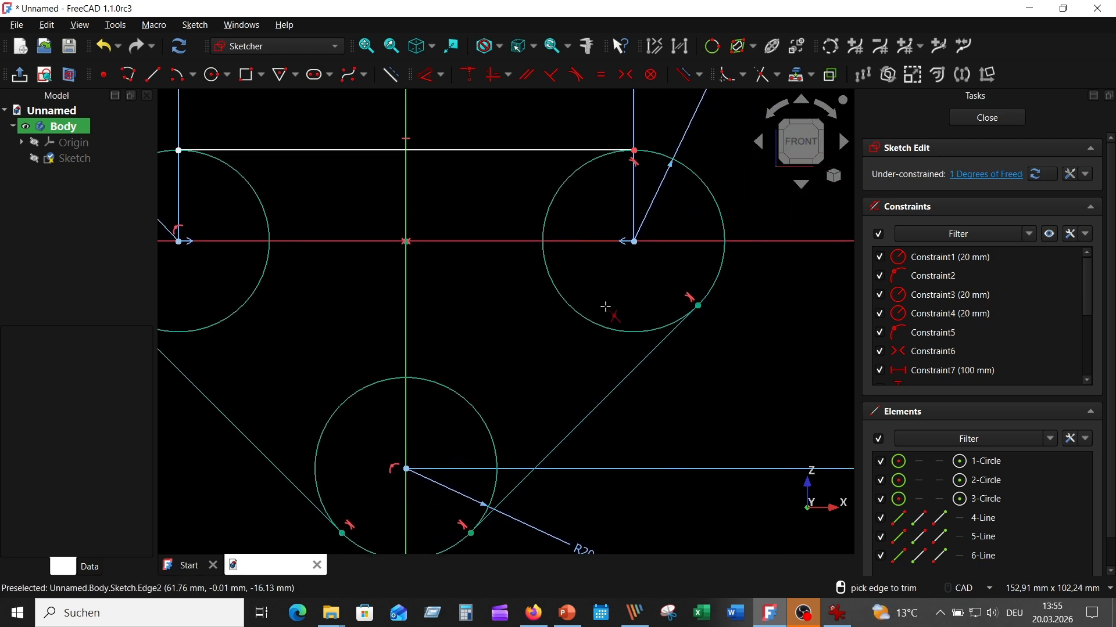
pyautogui.click(577, 312)
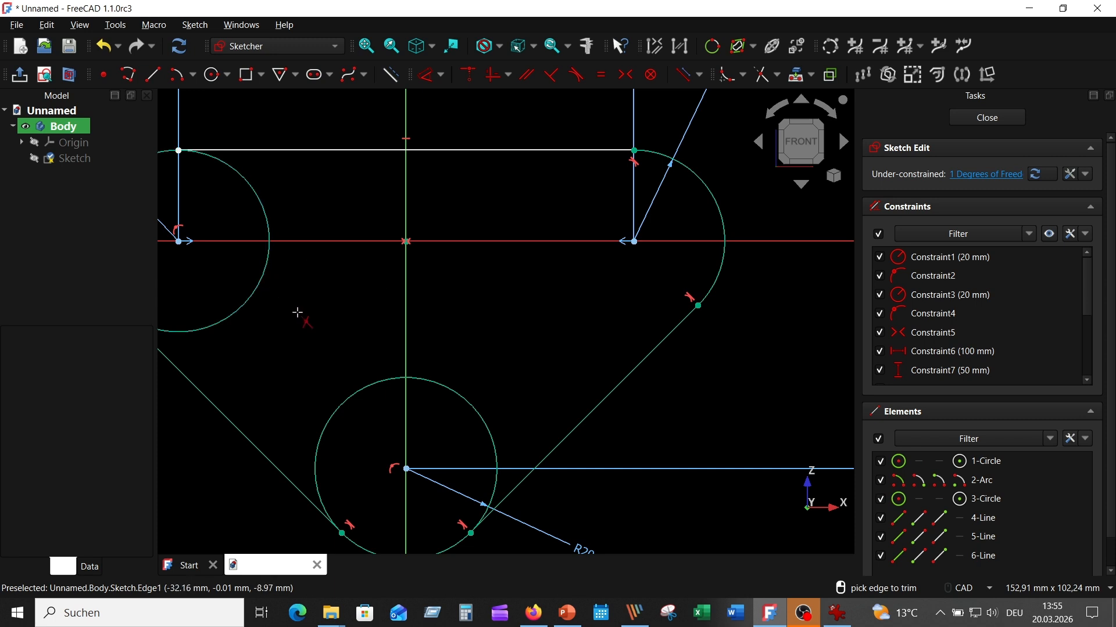
pyautogui.click(263, 283)
pyautogui.click(456, 391)
pyautogui.scroll(-2, 480, 337)
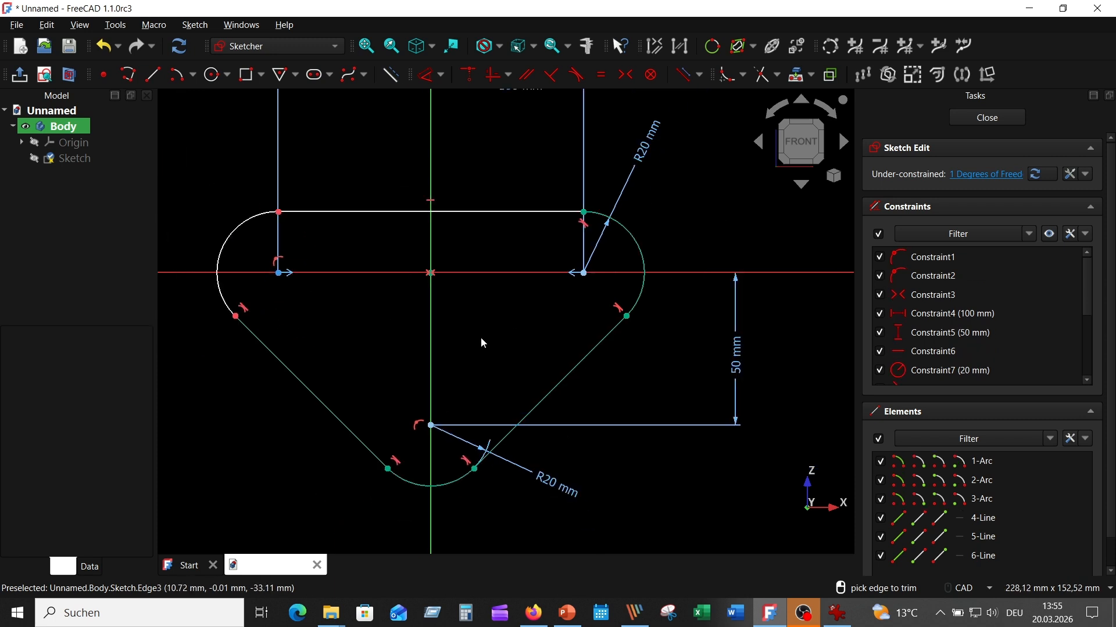
pyautogui.moveTo(481, 339); pyautogui.dragTo(540, 312, button='middle')
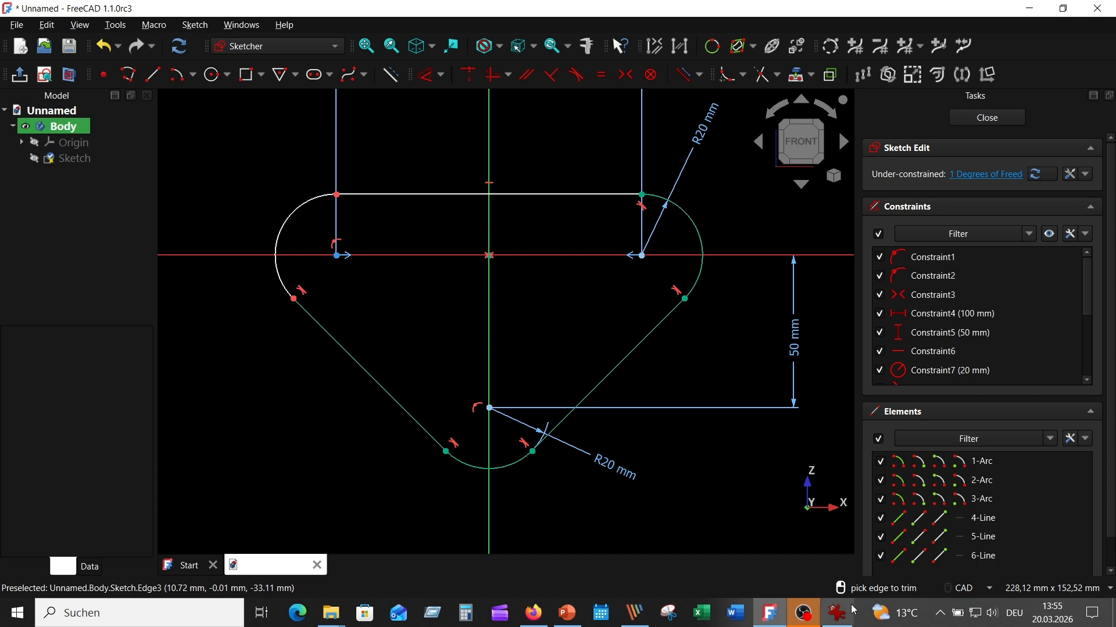
pyautogui.click(837, 613)
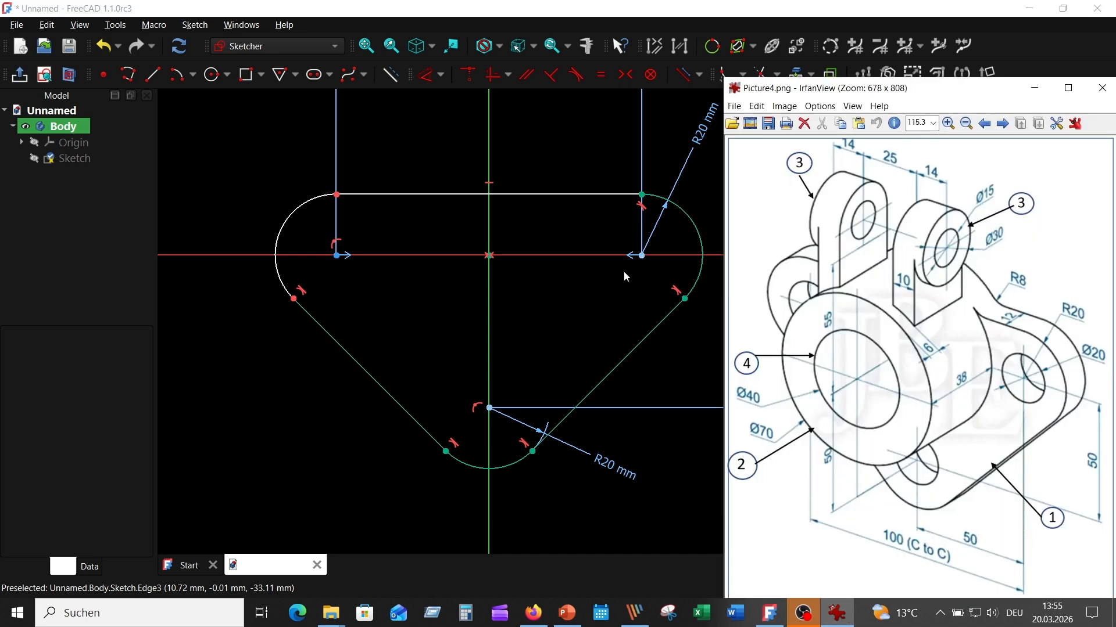
pyautogui.click(432, 115)
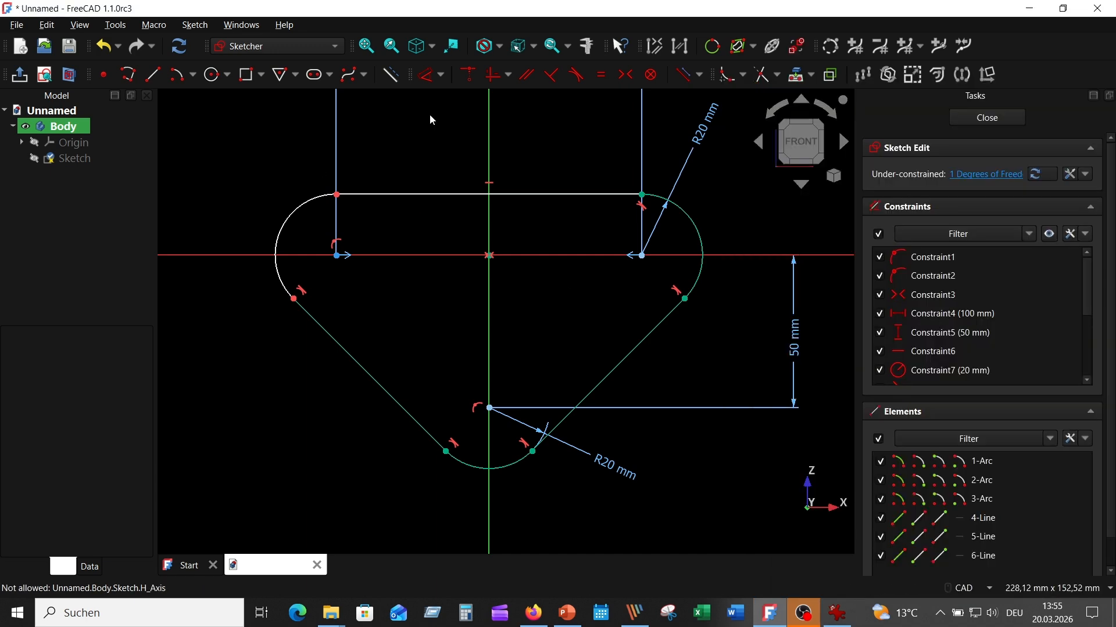
# - Add three R10 hole circles concentric with the right, left and bottom arcs
pyautogui.click(219, 79)
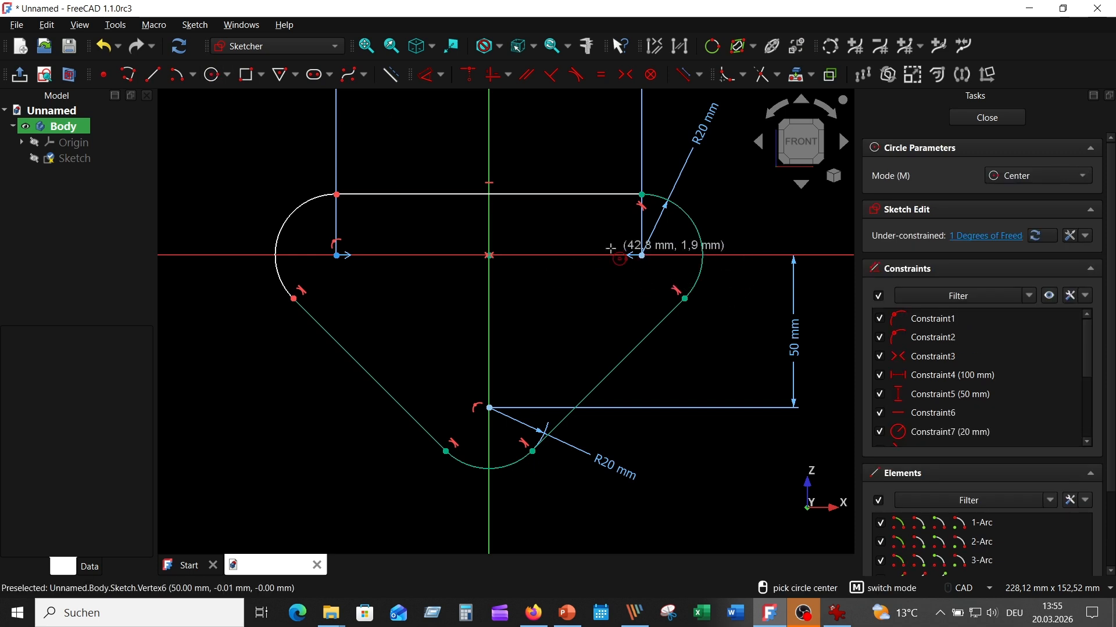
pyautogui.click(610, 248)
pyautogui.write('1')
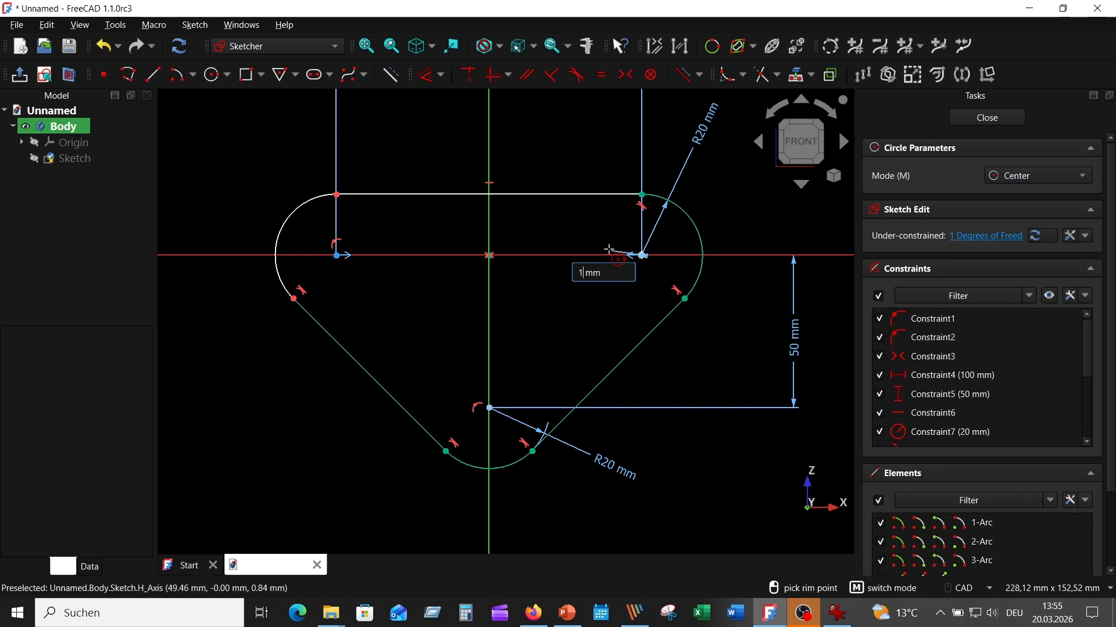
pyautogui.write('0')
pyautogui.press('Return')
pyautogui.click(337, 256)
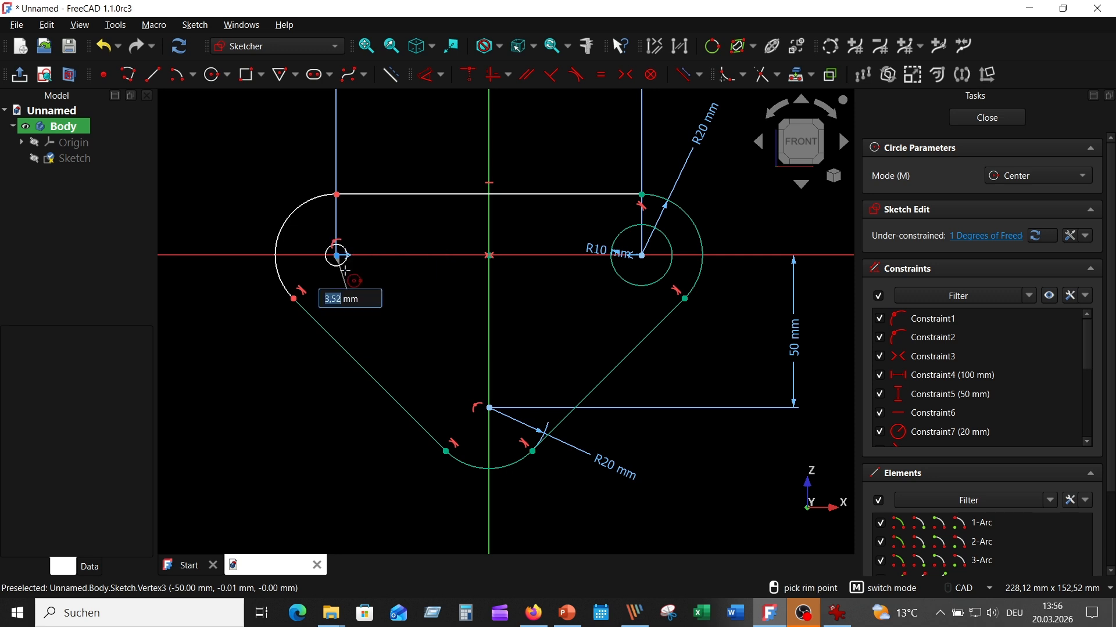
pyautogui.write('10')
pyautogui.press('Return')
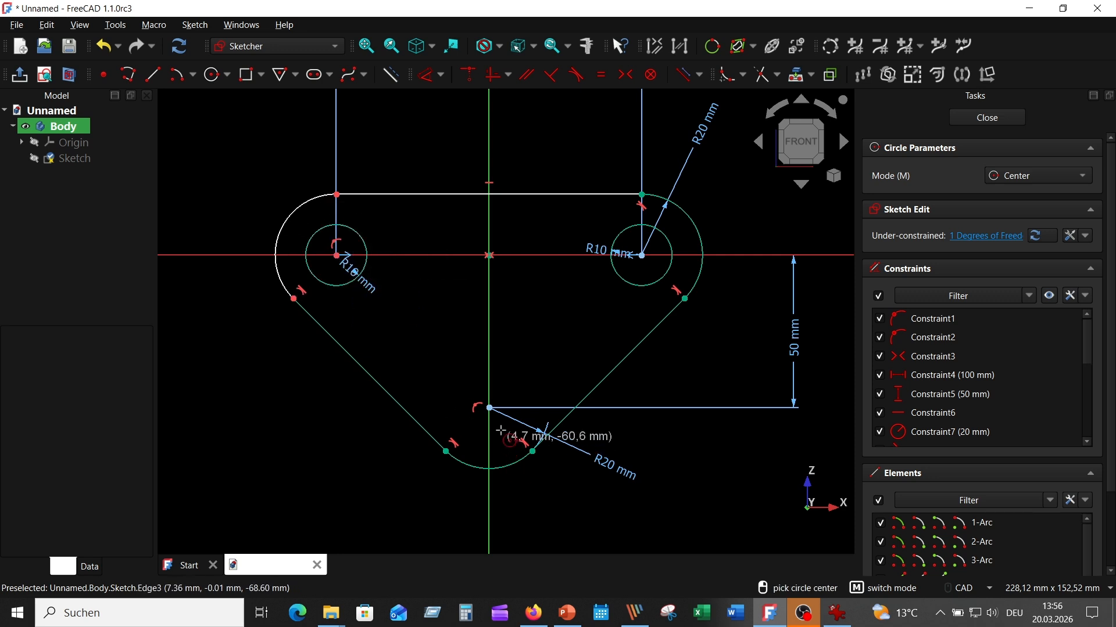
pyautogui.click(490, 408)
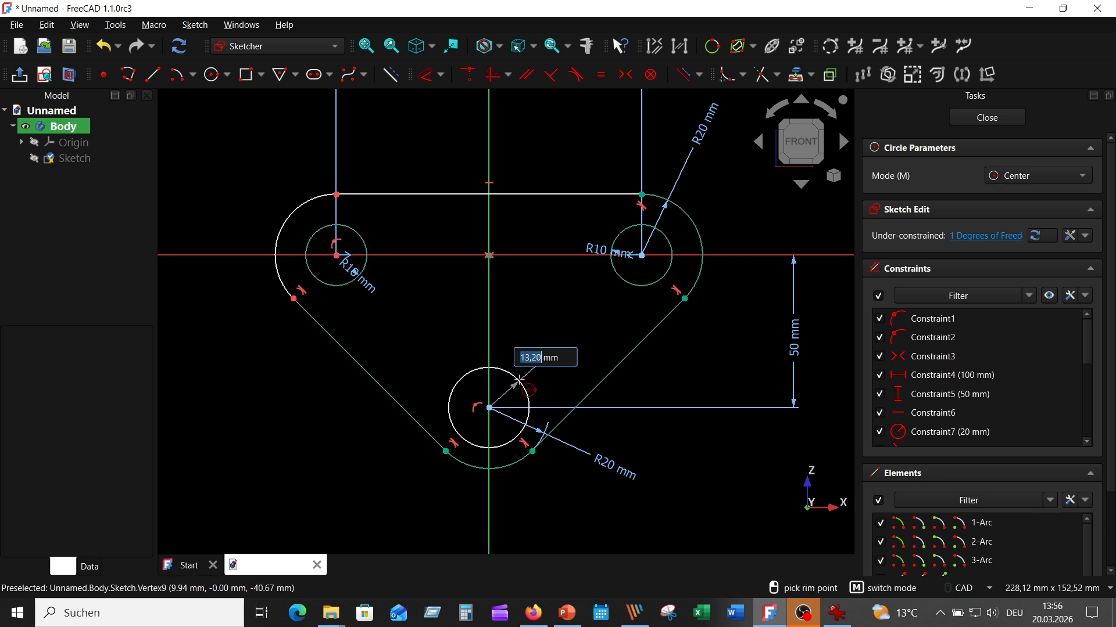
pyautogui.write('10')
pyautogui.press('Return')
pyautogui.rightClick(431, 295)
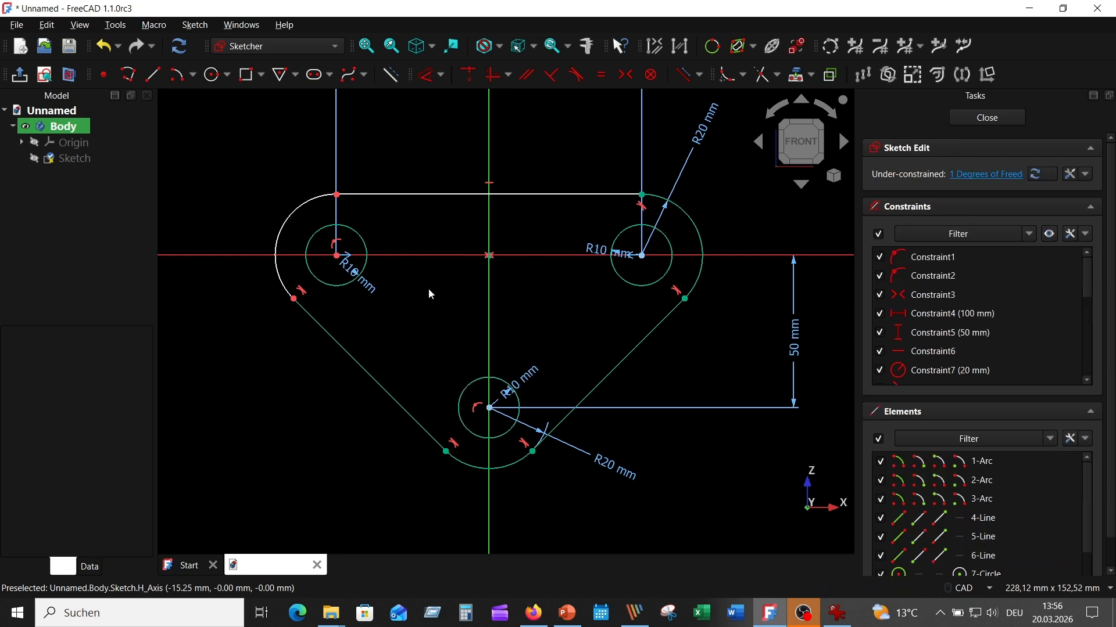
# - Add a 135° angle dimension to the left arc
pyautogui.click(427, 74)
pyautogui.click(294, 213)
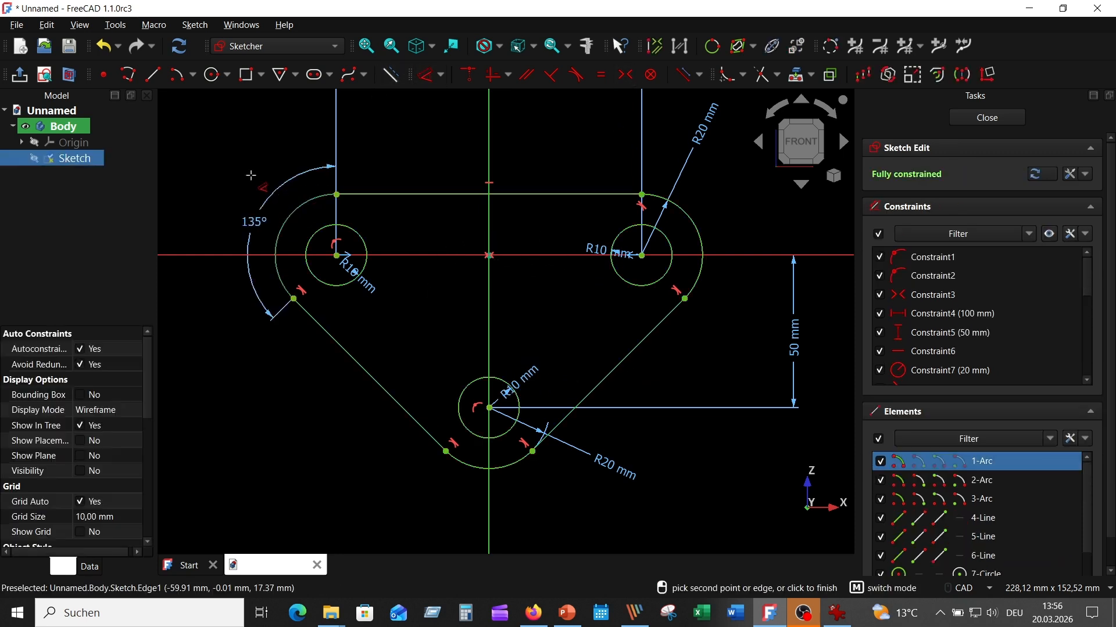
pyautogui.click(269, 181)
pyautogui.click(327, 265)
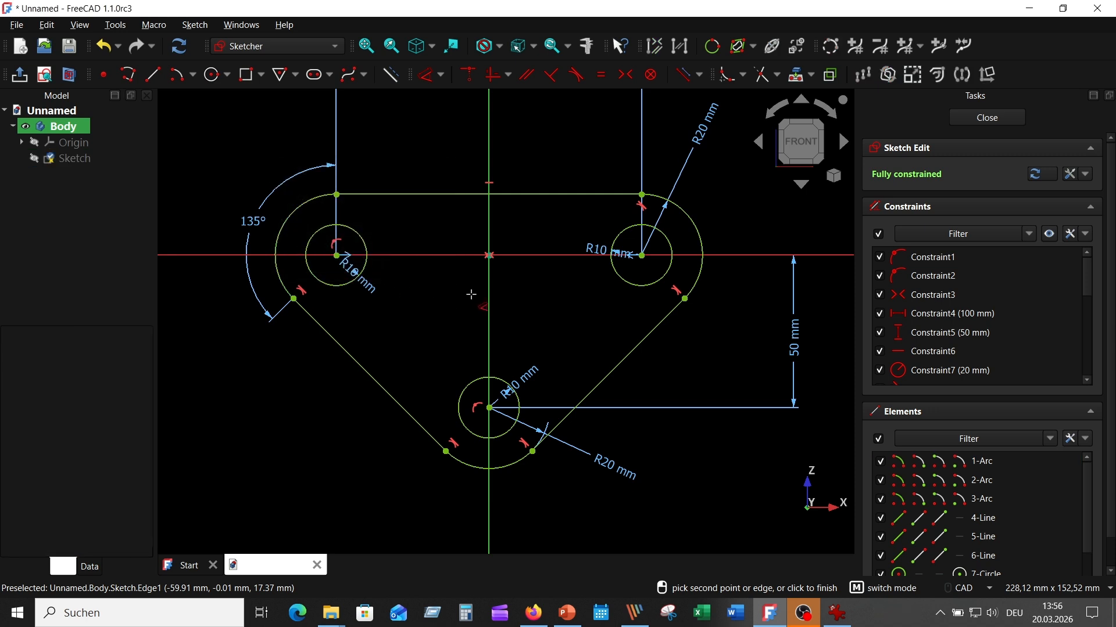
pyautogui.rightClick(572, 320)
# - Move the R10, 50 mm, 100 mm and R20 labels clear of the geometry, then close the sketch
pyautogui.moveTo(531, 378); pyautogui.dragTo(567, 344)
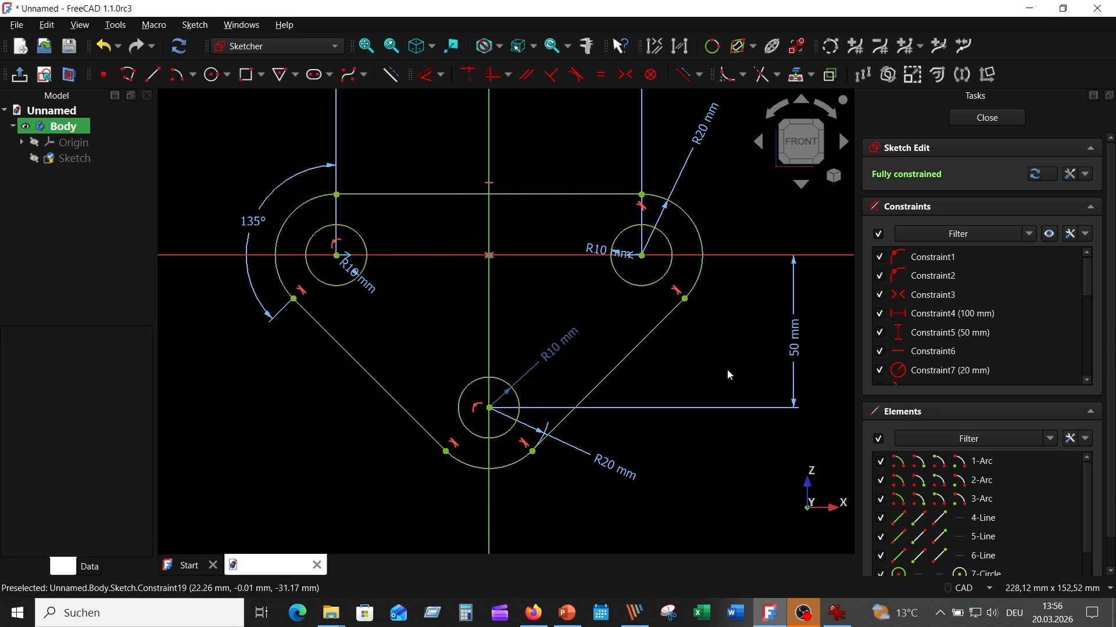
pyautogui.moveTo(793, 336); pyautogui.dragTo(748, 342)
pyautogui.scroll(-1, 555, 280)
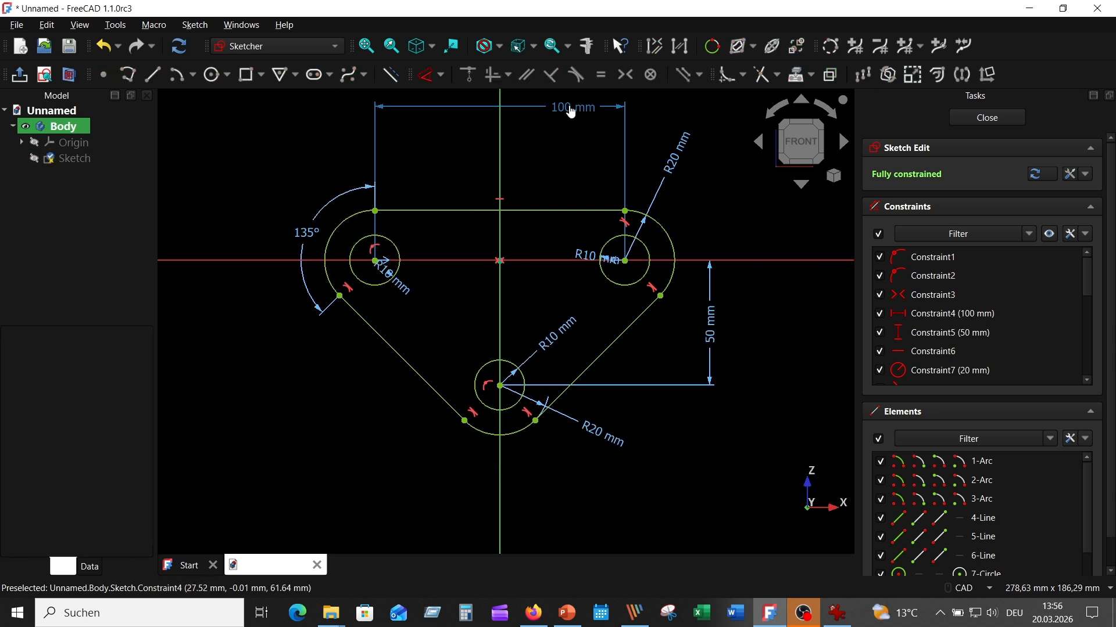
pyautogui.moveTo(569, 111); pyautogui.dragTo(538, 186)
pyautogui.moveTo(688, 162)
pyautogui.mouseDown()
pyautogui.moveTo(680, 200)
pyautogui.moveTo(695, 213)
pyautogui.mouseUp()
pyautogui.moveTo(393, 277); pyautogui.dragTo(429, 306)
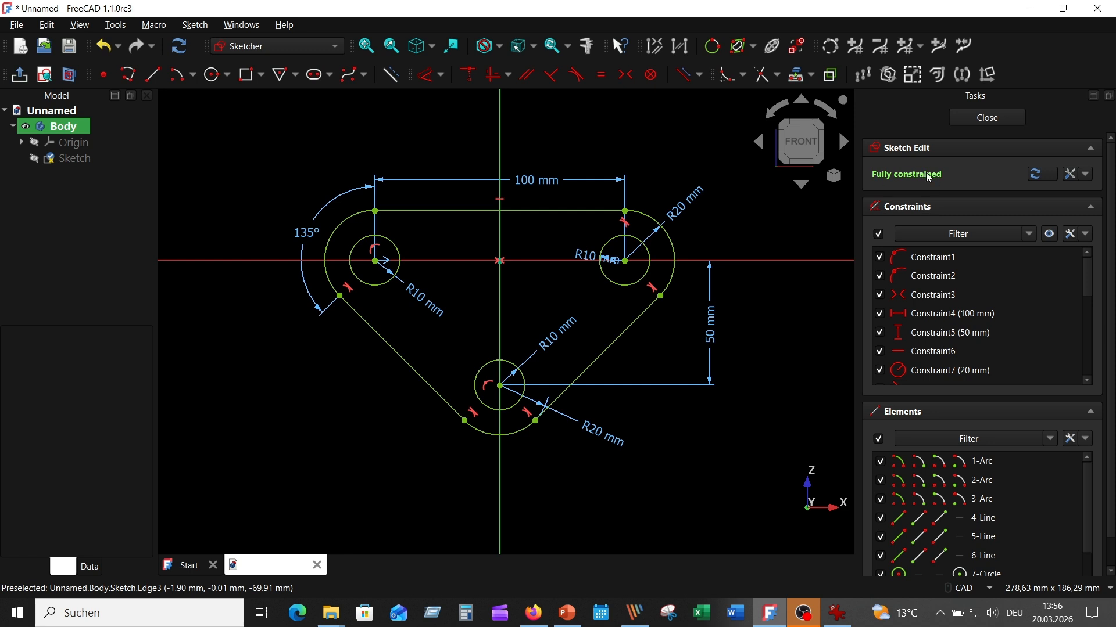
pyautogui.click(986, 119)
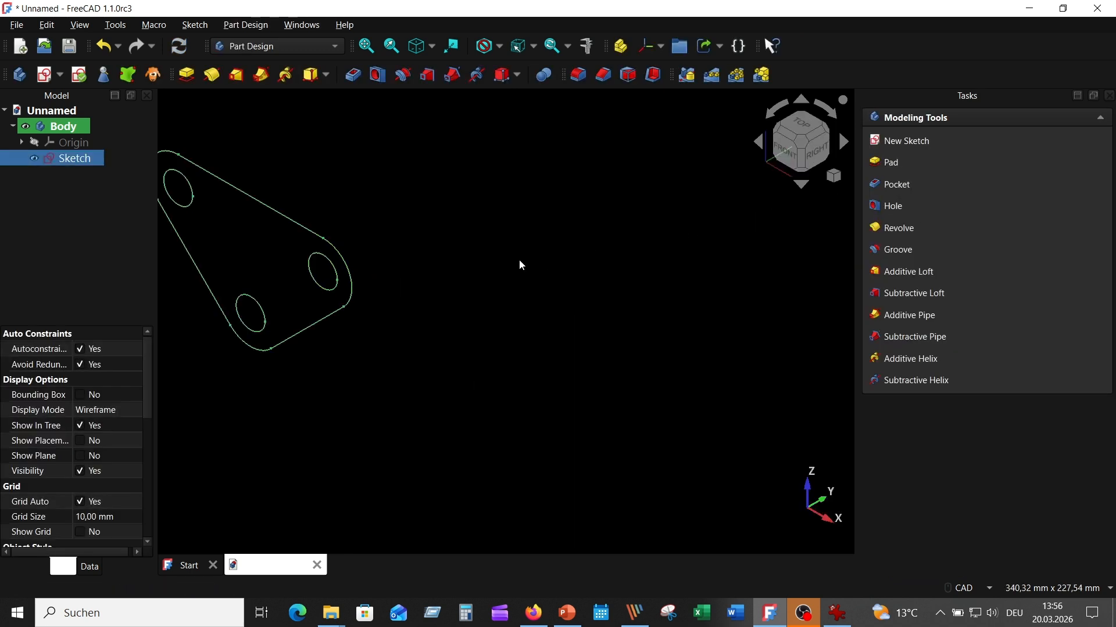
# - Pad the triangular plate sketch to a thickness of 12 mm
pyautogui.scroll(-4, 521, 267)
pyautogui.moveTo(526, 282); pyautogui.dragTo(608, 297, button='middle')
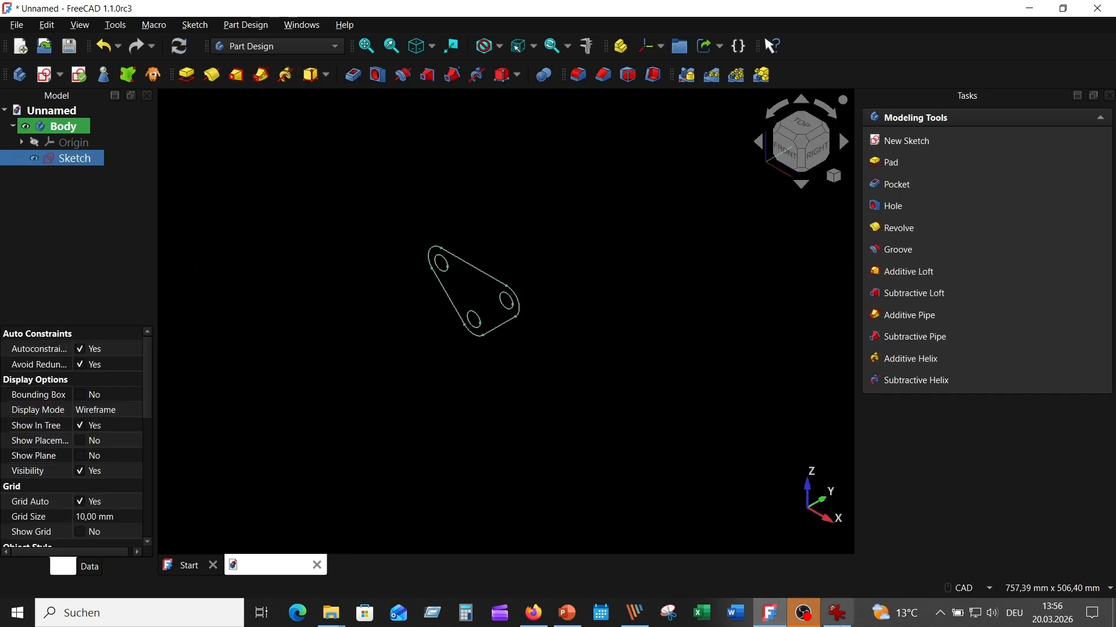
pyautogui.click(840, 615)
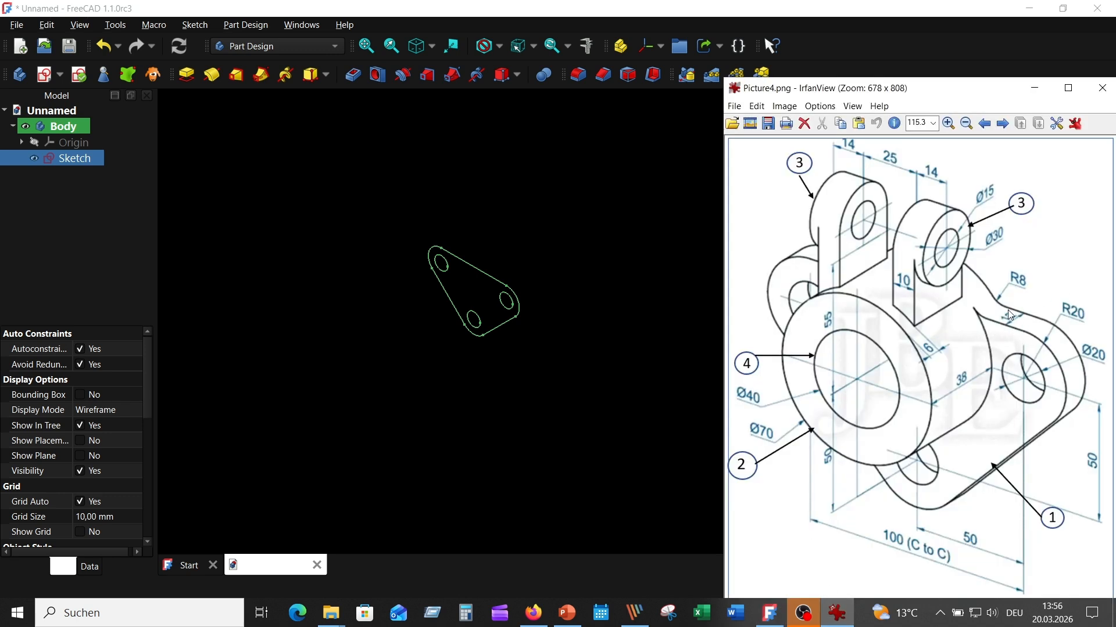
pyautogui.click(92, 158)
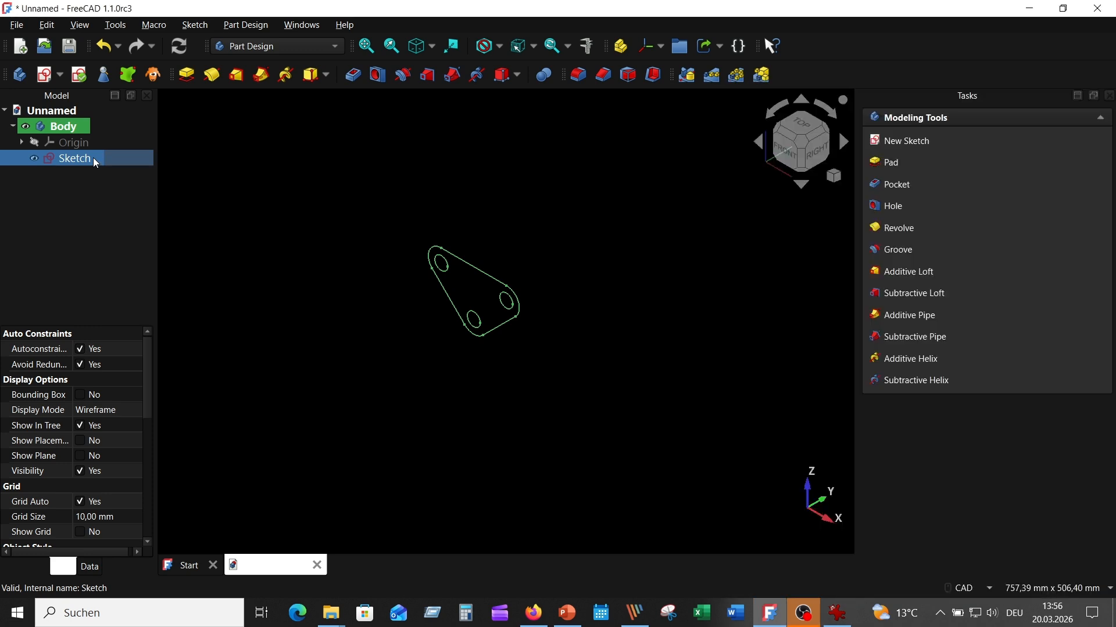
pyautogui.click(187, 75)
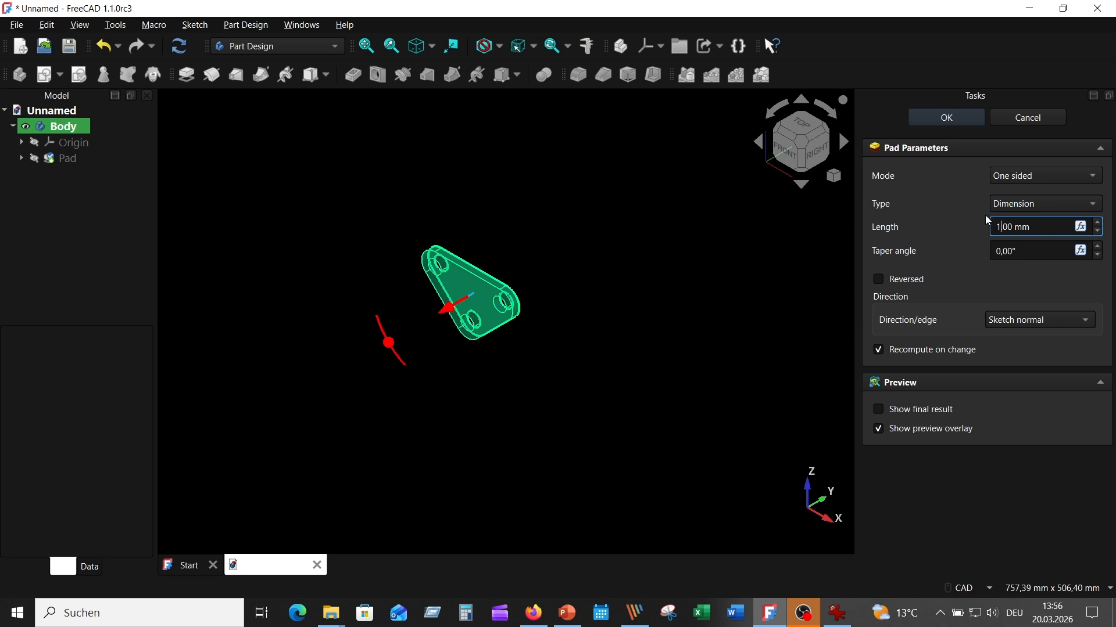
pyautogui.write('12')
pyautogui.press('Return')
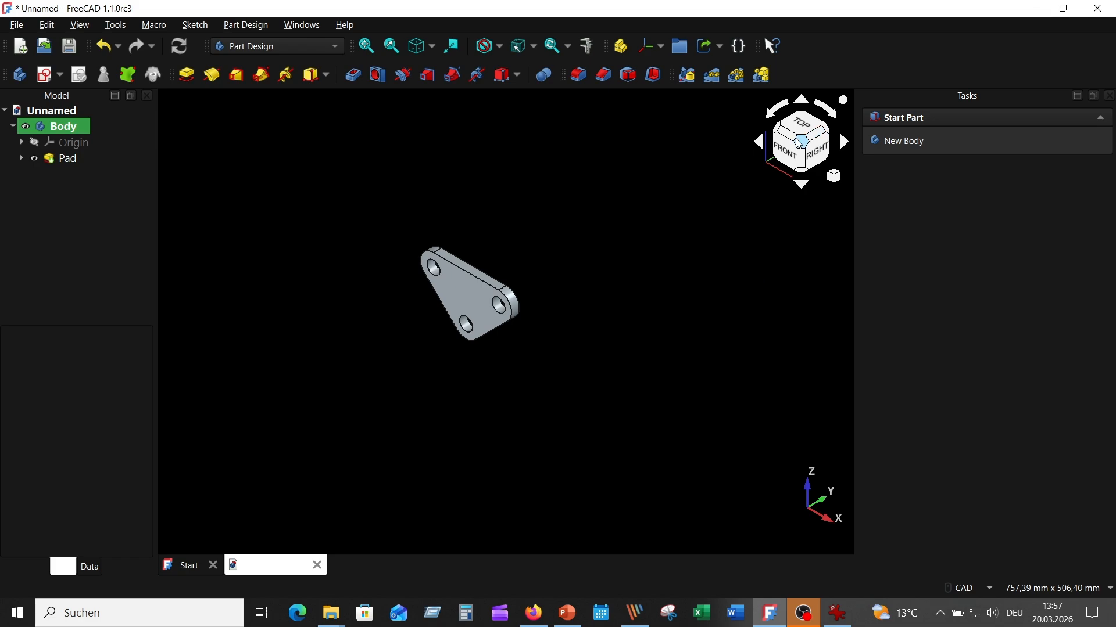
# - Fit the padded three-hole plate in view and compare it with the reference drawing
pyautogui.click(367, 51)
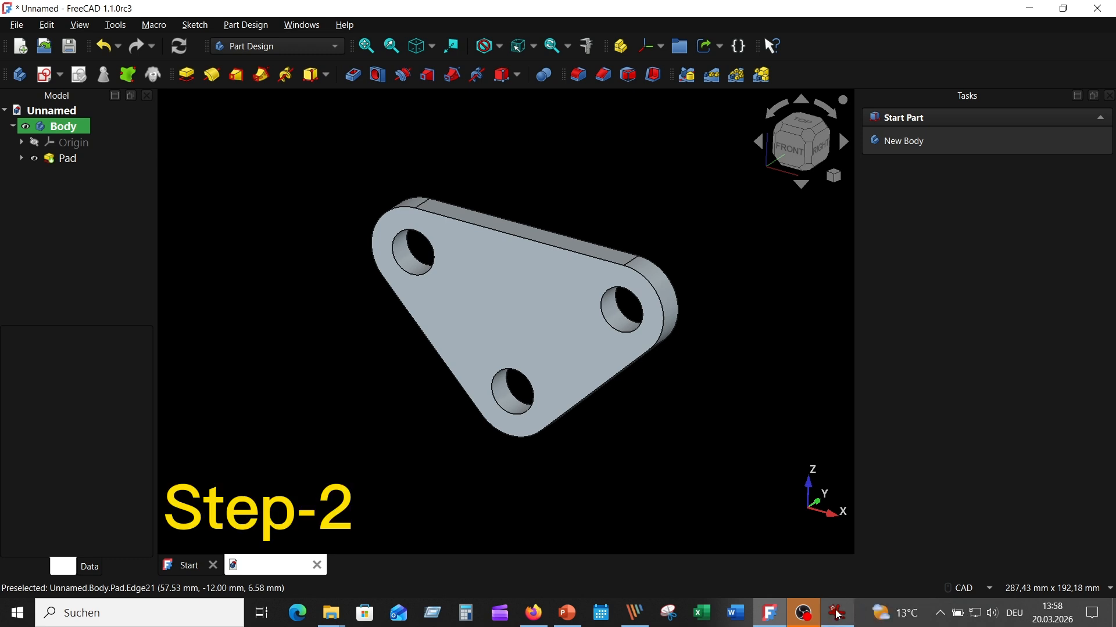
pyautogui.click(838, 614)
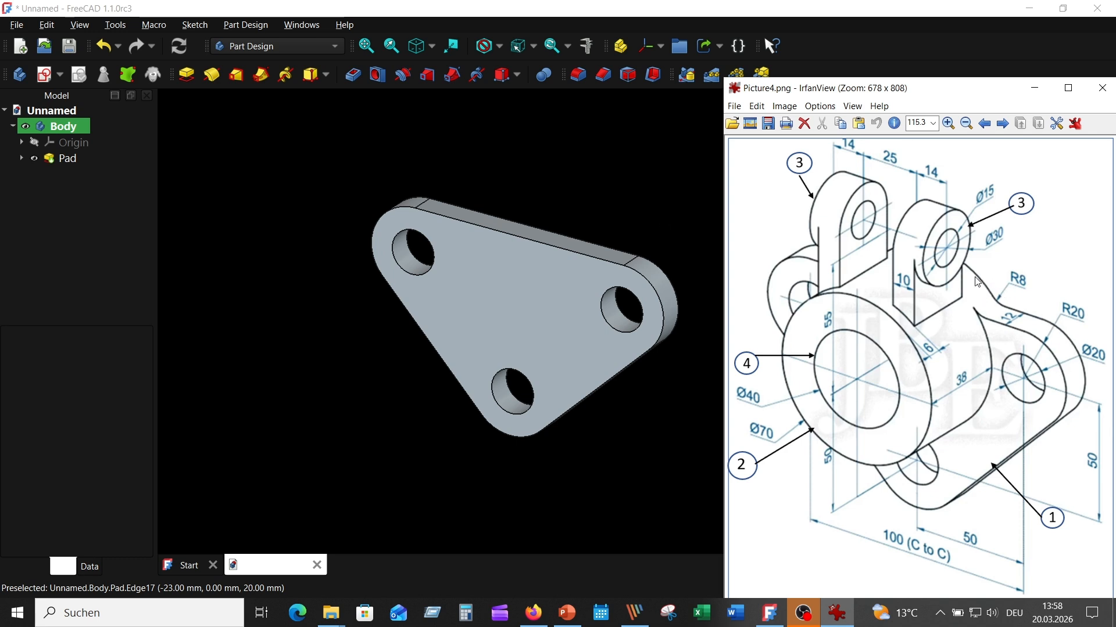
pyautogui.click(253, 174)
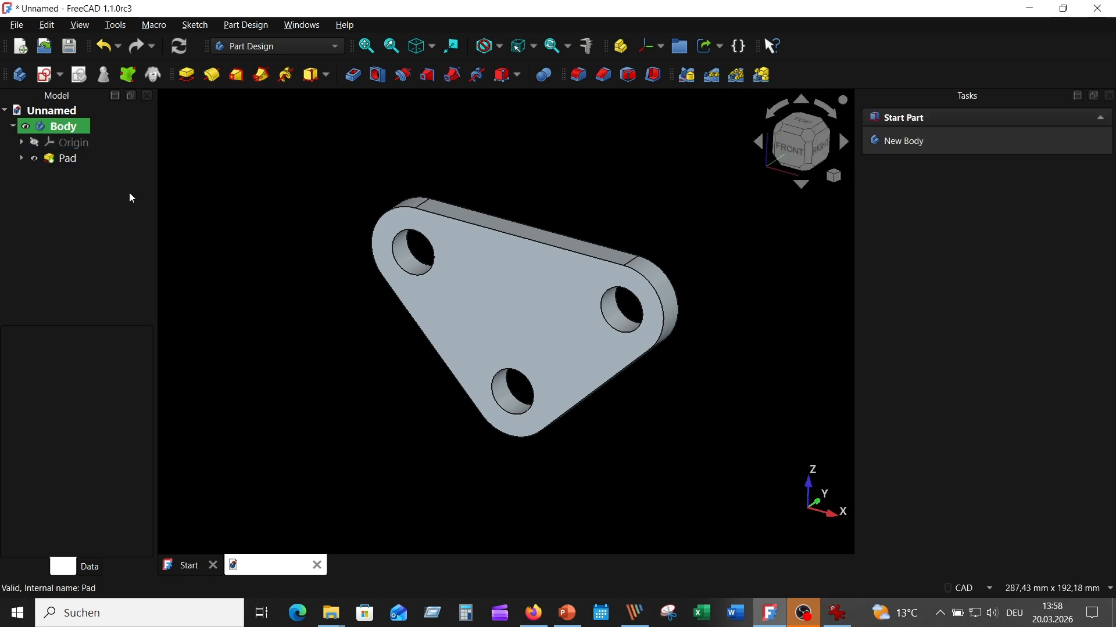
# - Sketch a 35 mm radius circle centred on the origin on the XZ plane in section view, then close the sketch
pyautogui.click(45, 75)
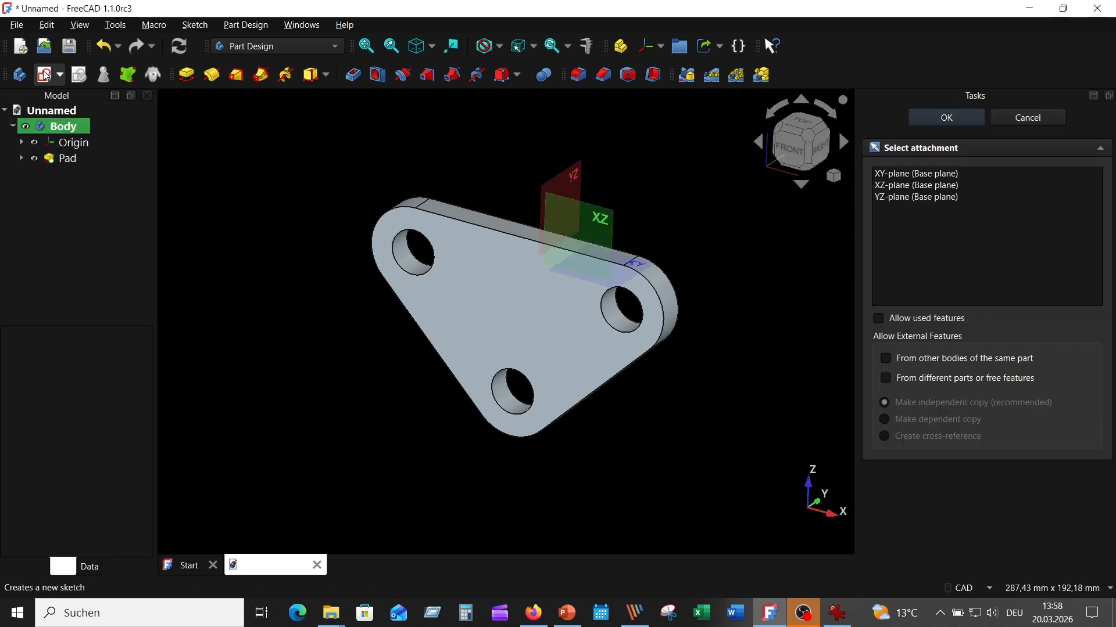
pyautogui.click(585, 220)
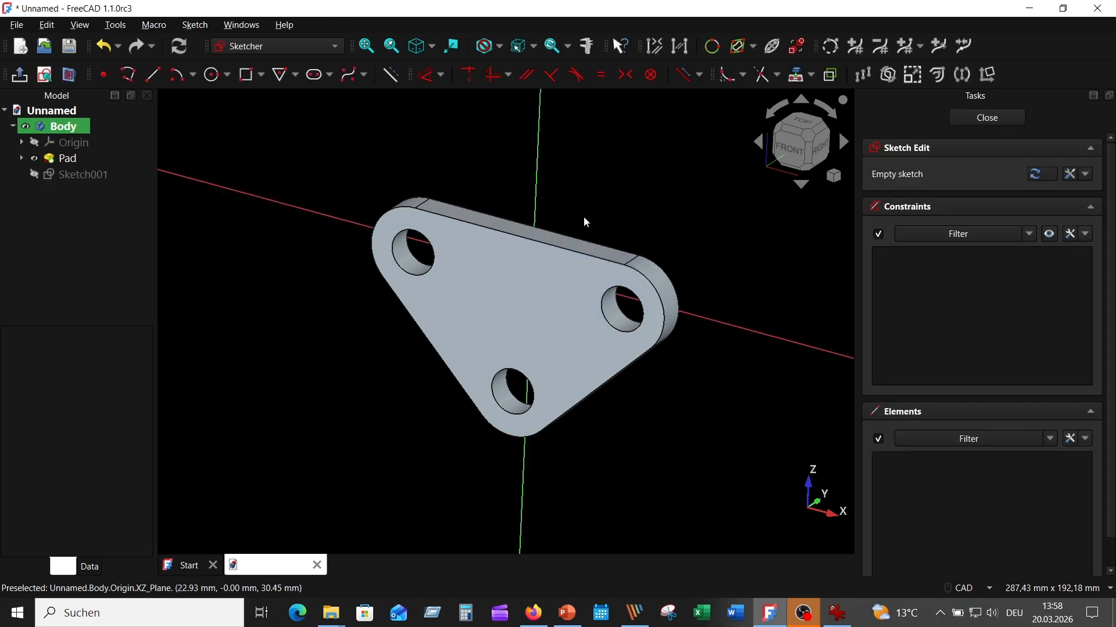
pyautogui.click(69, 74)
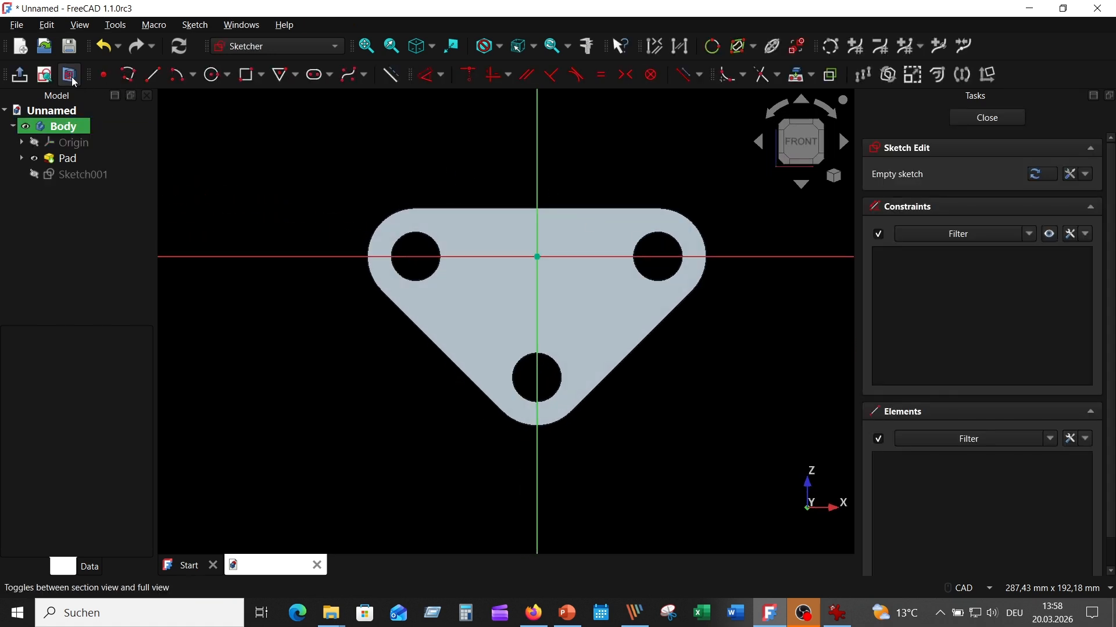
pyautogui.click(212, 74)
pyautogui.click(537, 257)
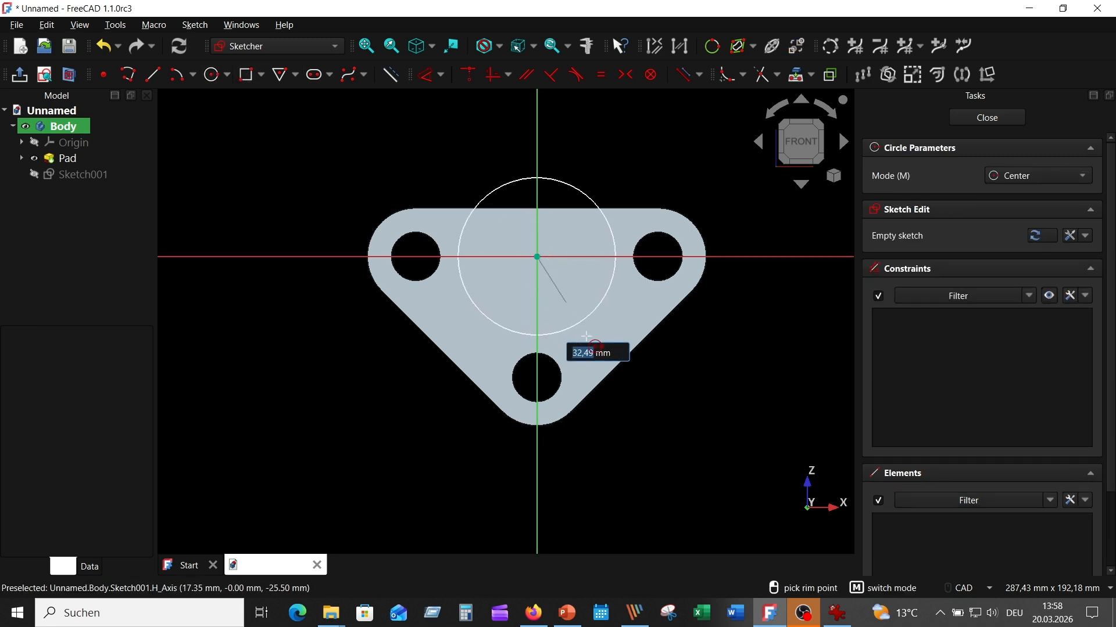
pyautogui.write('35')
pyautogui.press('Return')
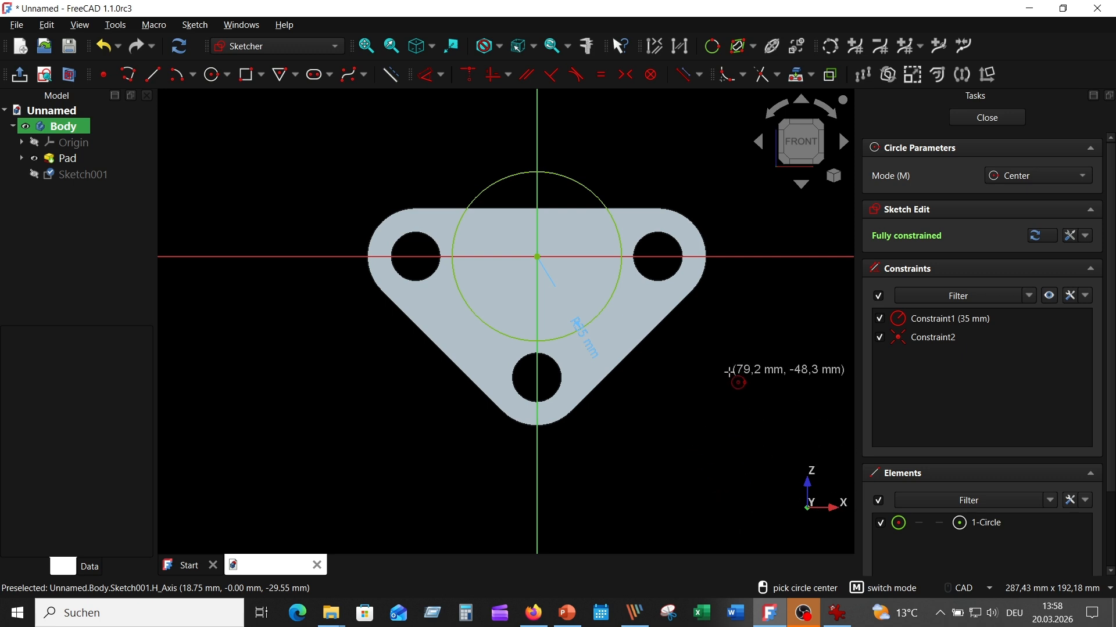
pyautogui.press('Escape')
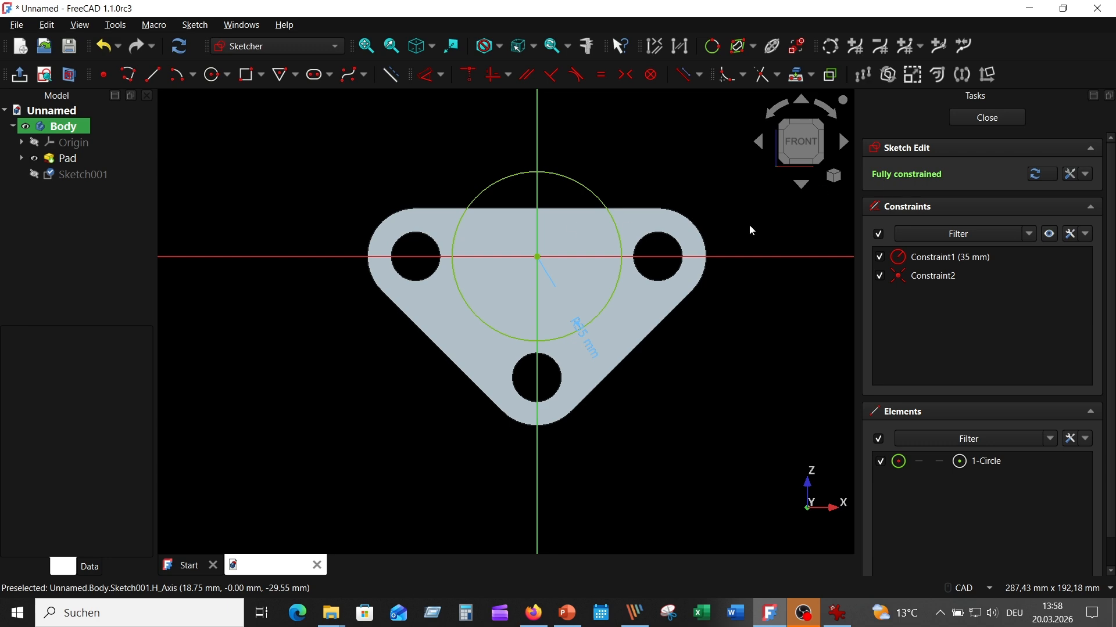
pyautogui.click(988, 118)
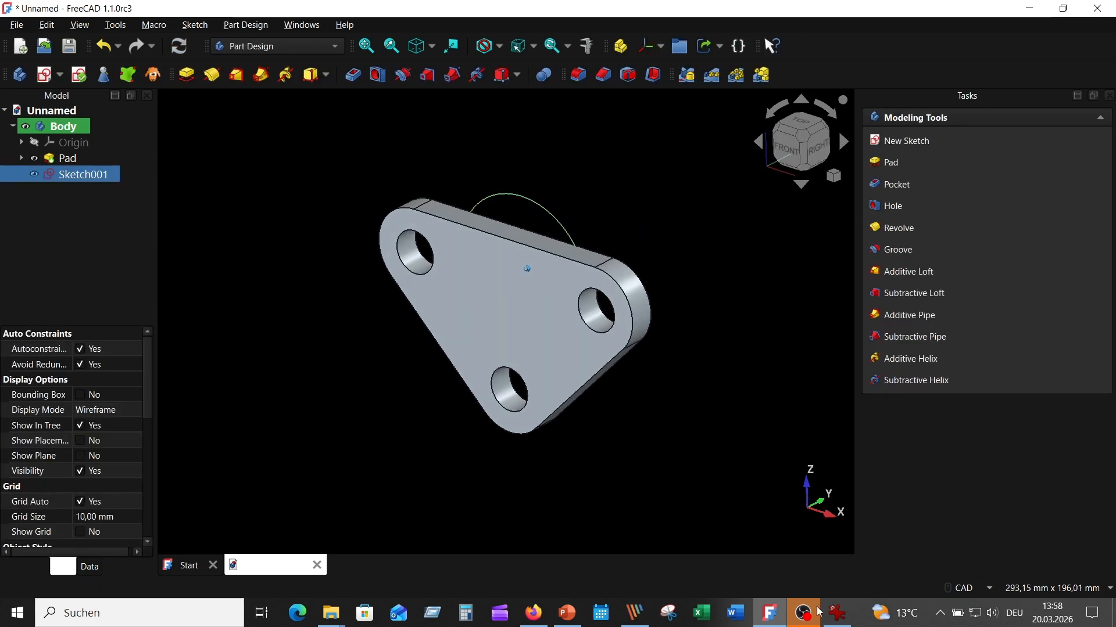
# - Check the reference drawing, then pad Sketch001 50 mm into the cylindrical boss
pyautogui.click(839, 615)
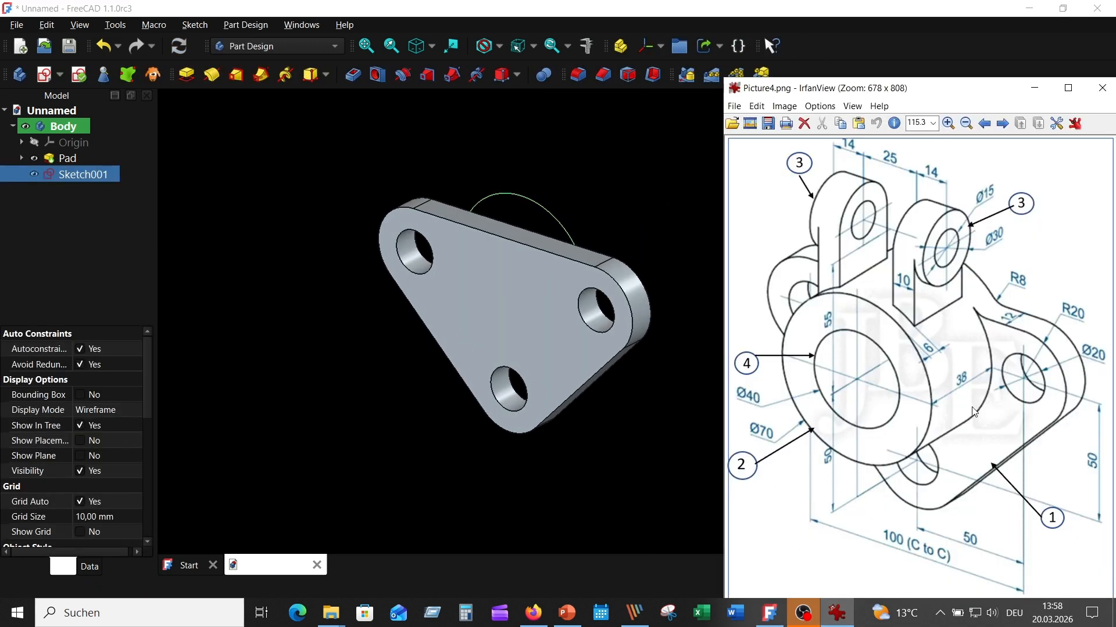
pyautogui.click(636, 183)
pyautogui.click(93, 173)
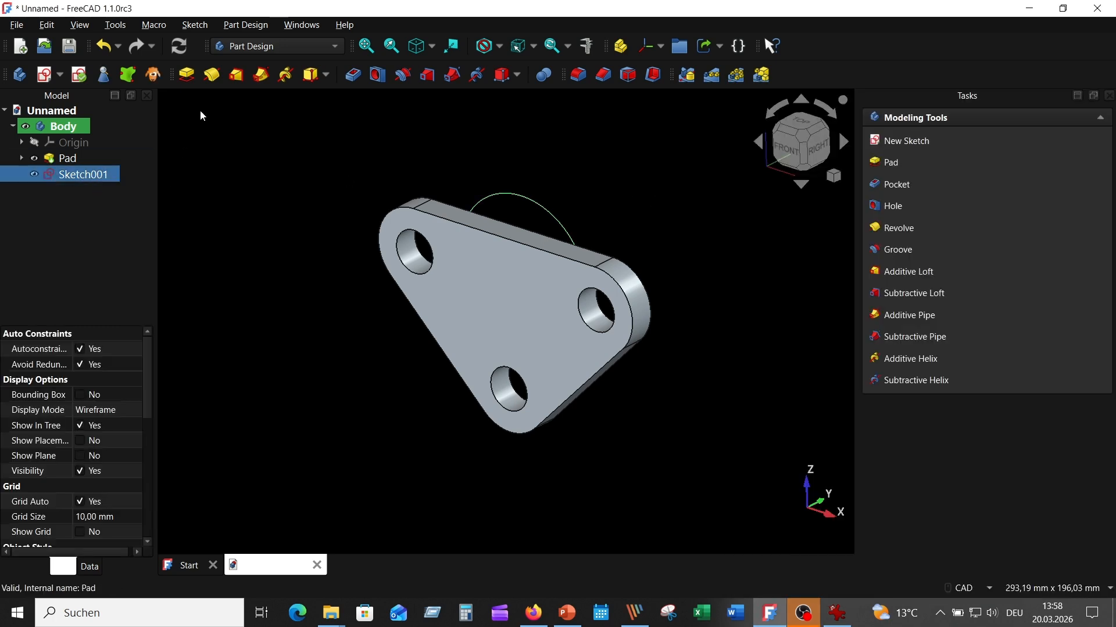
pyautogui.click(186, 74)
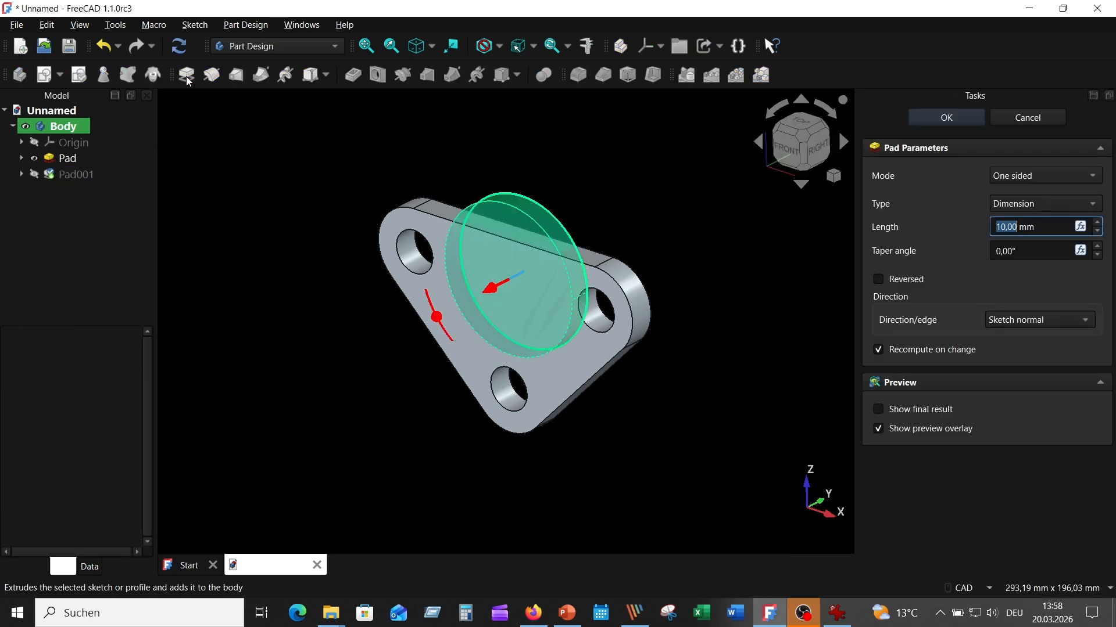
pyautogui.click(1000, 226)
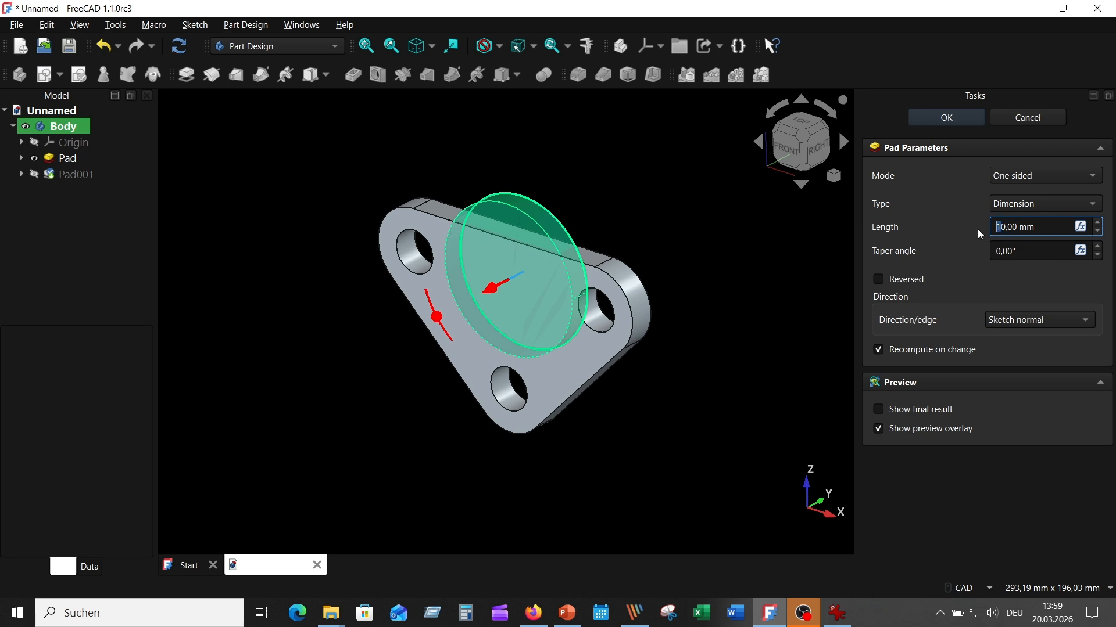
pyautogui.write('5')
pyautogui.press('Return')
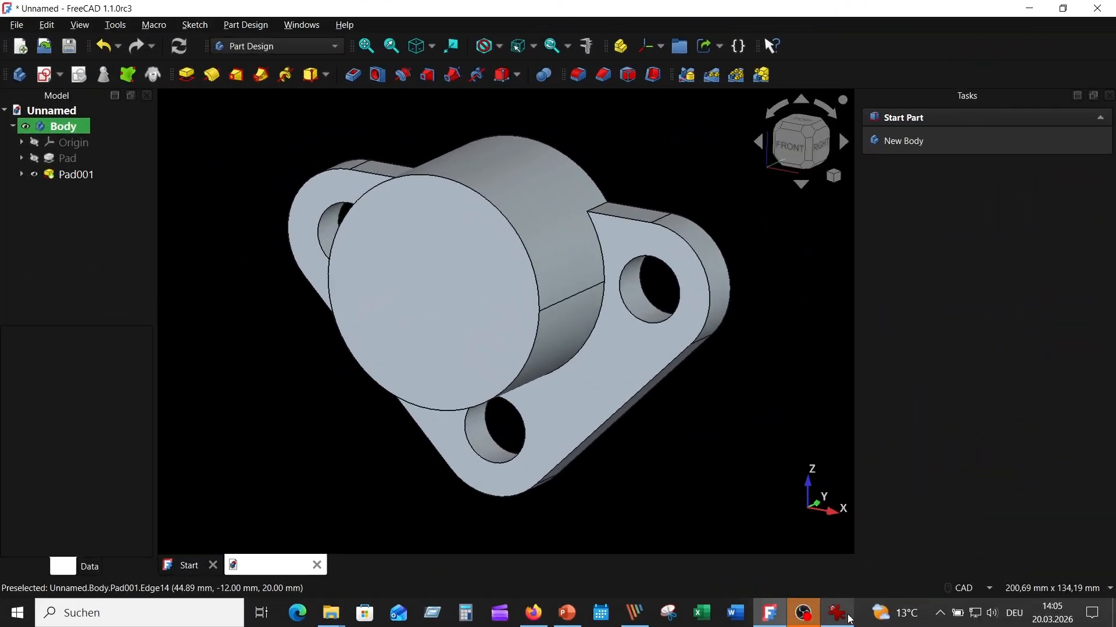
pyautogui.click(848, 618)
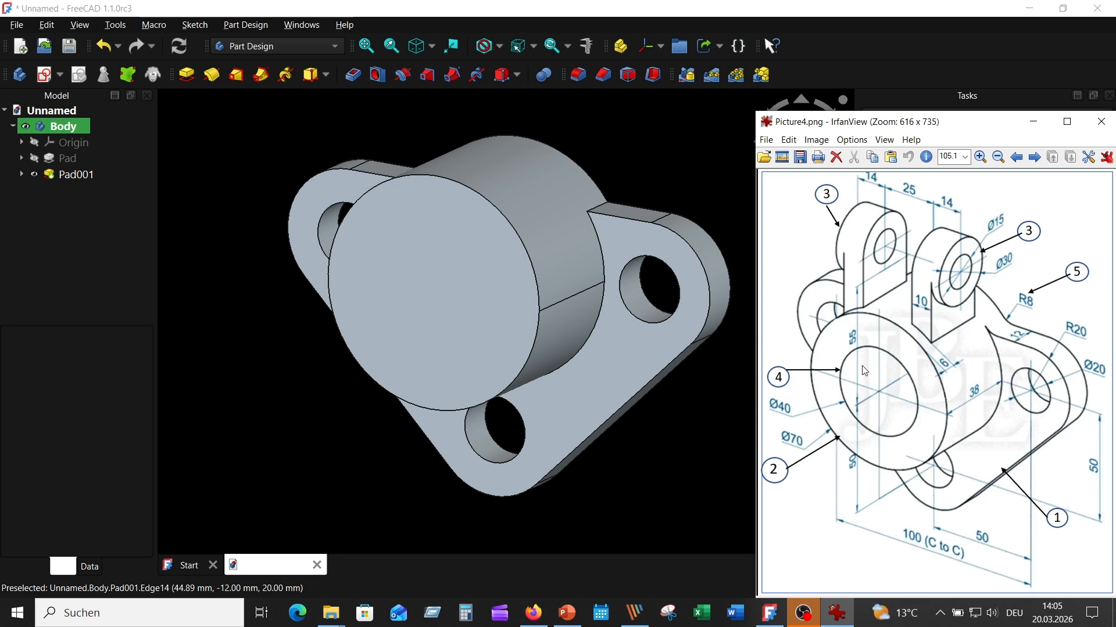
pyautogui.click(657, 130)
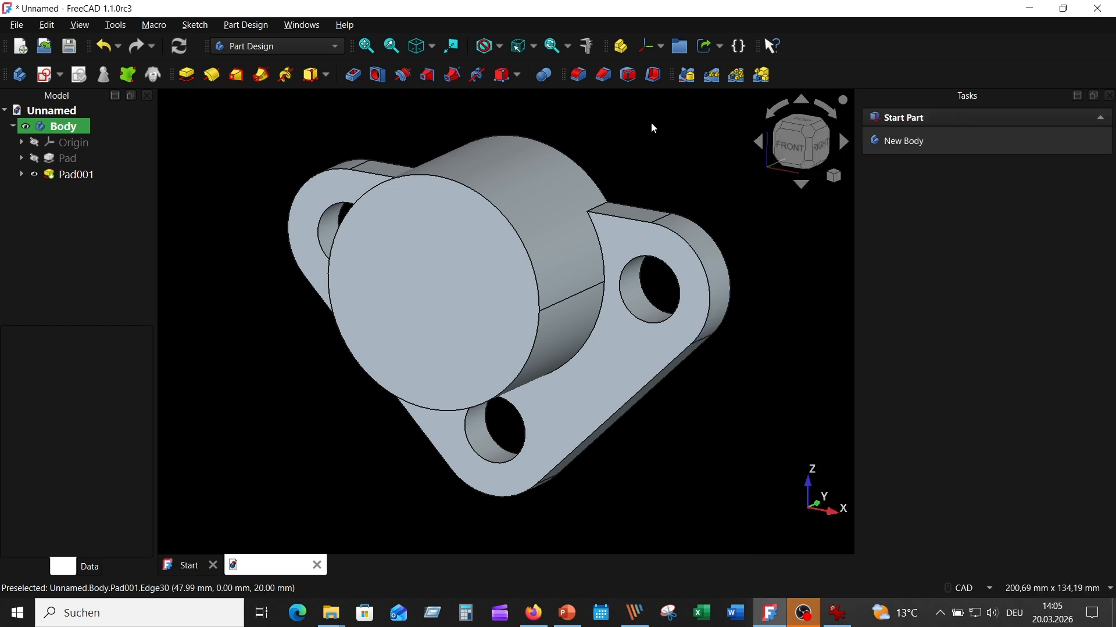
# - Attach a new sketch to the YZ plane in section view and project the boss's end edge as external geometry
pyautogui.click(46, 73)
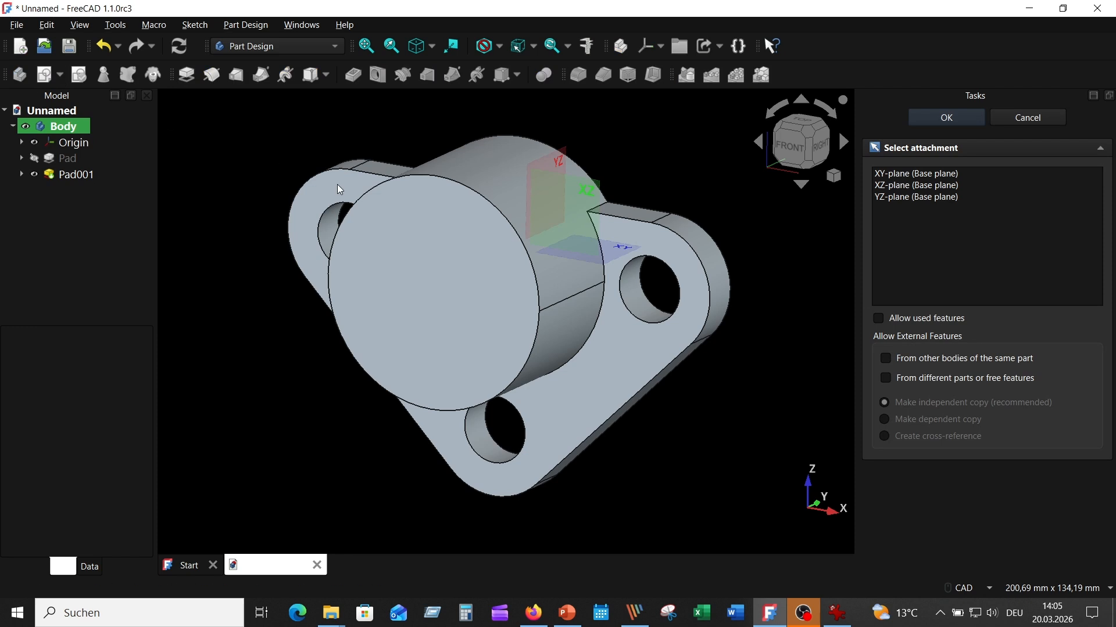
pyautogui.click(551, 168)
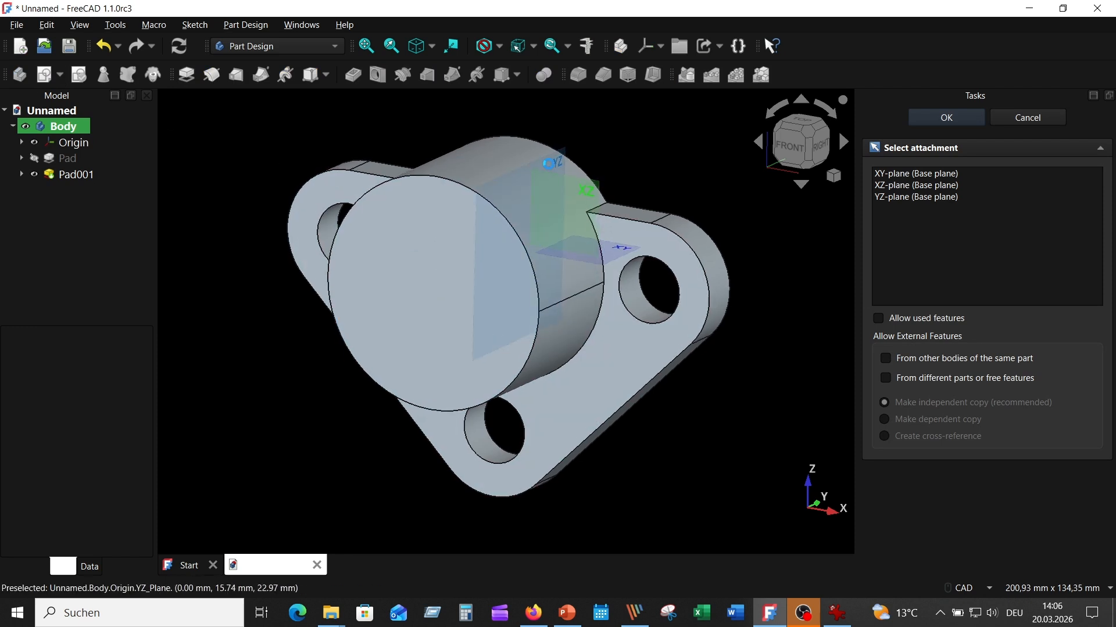
pyautogui.scroll(-1, 563, 181)
pyautogui.moveTo(566, 181)
pyautogui.mouseDown(button='middle')
pyautogui.moveTo(633, 286)
pyautogui.moveTo(667, 232)
pyautogui.mouseUp(button='middle')
pyautogui.scroll(2, 607, 266)
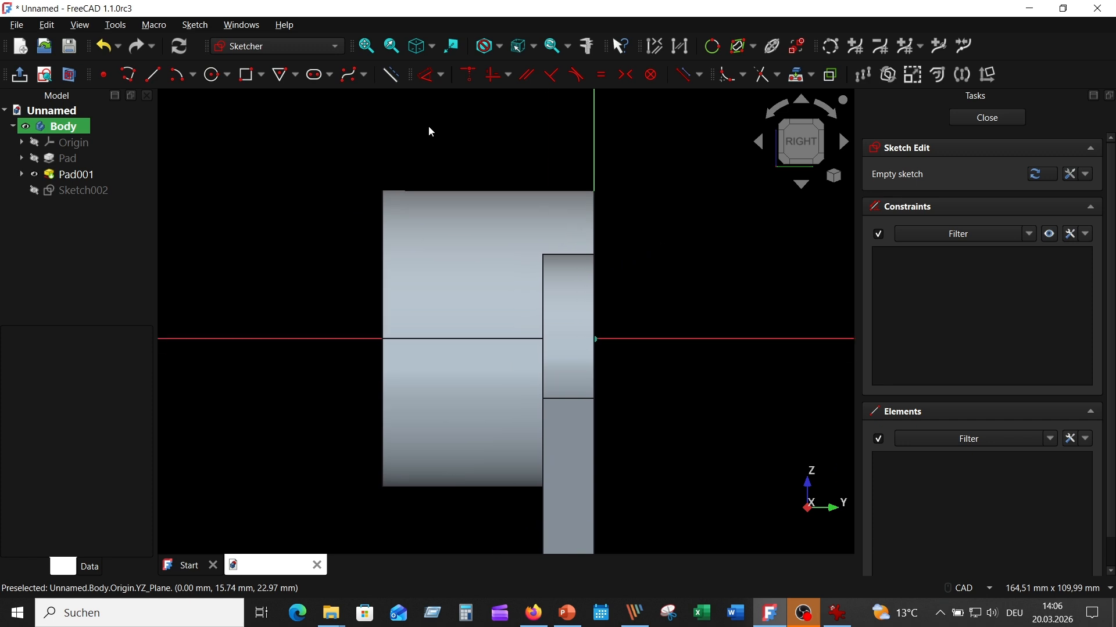
pyautogui.click(69, 75)
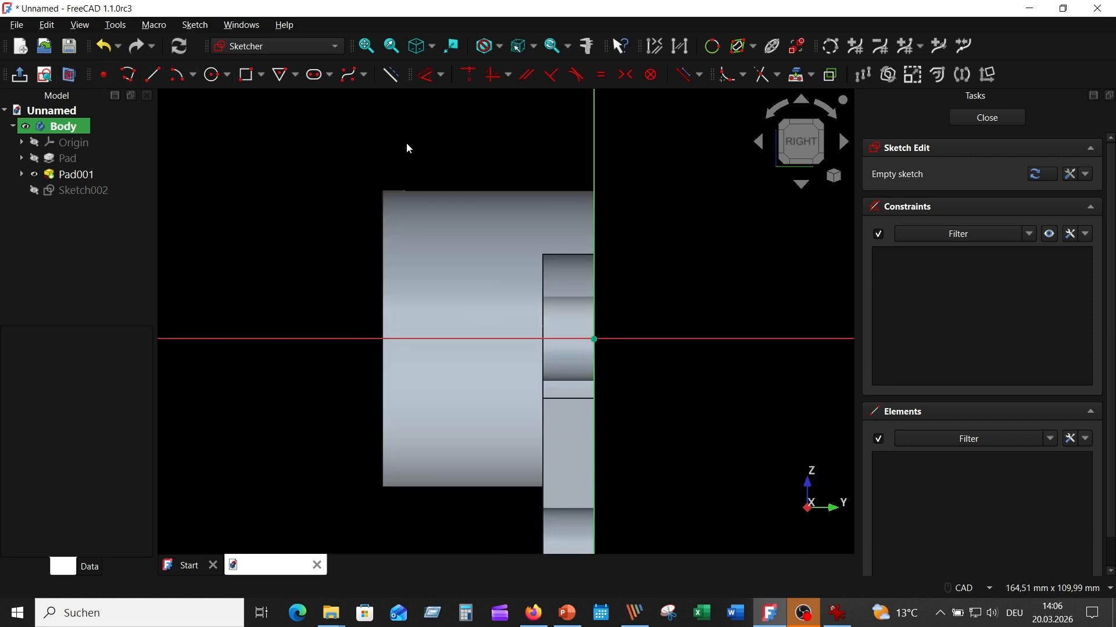
pyautogui.click(801, 74)
pyautogui.click(384, 271)
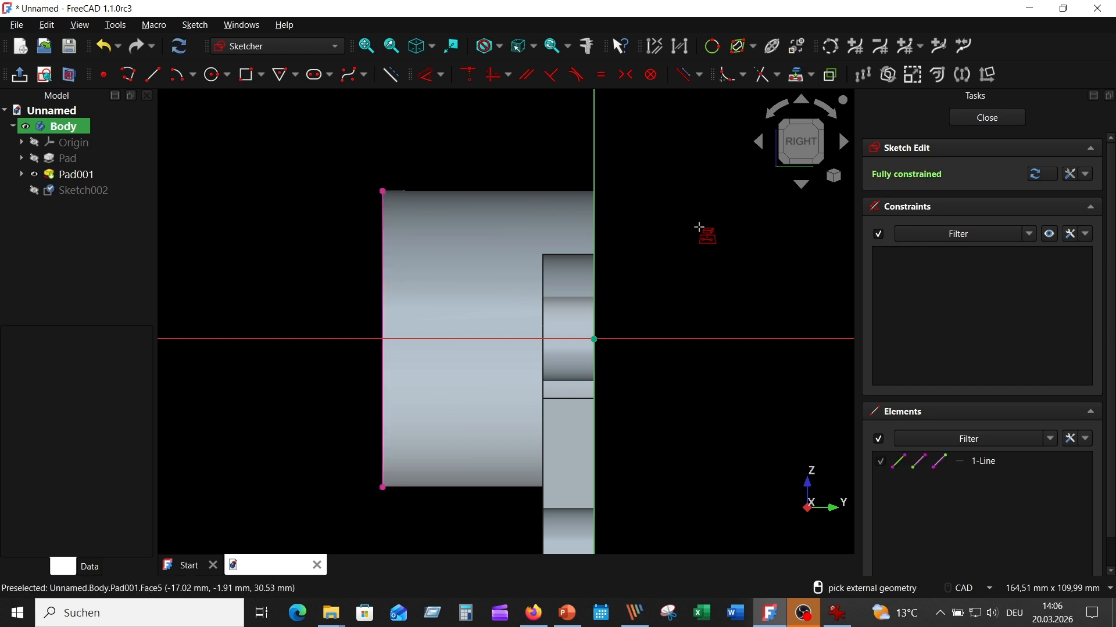
pyautogui.rightClick(701, 227)
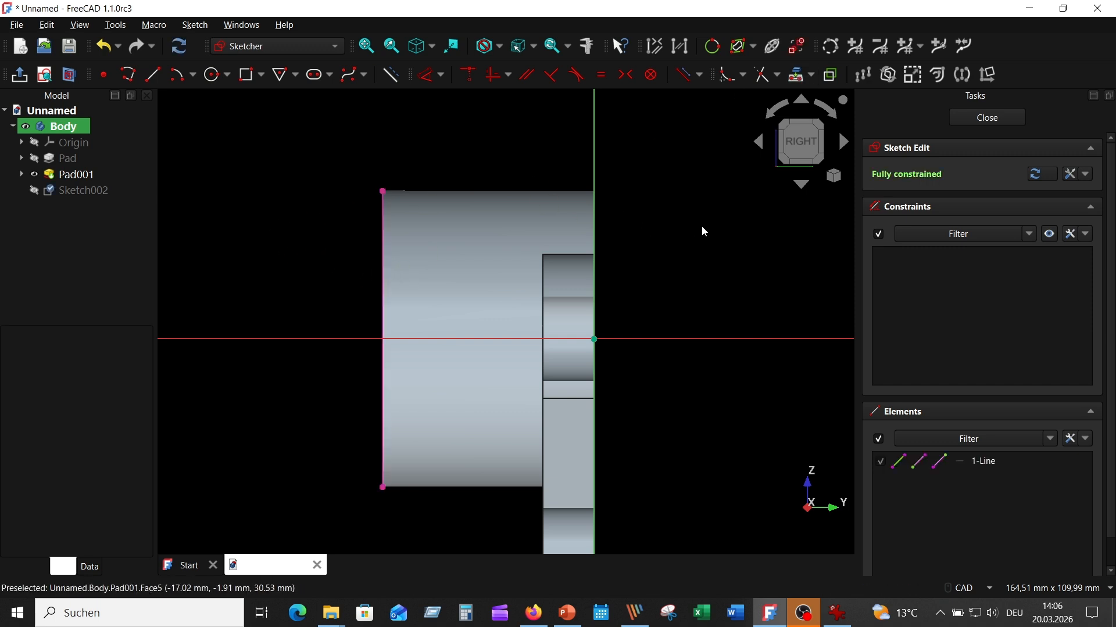
# - Draw a slot from the horizontal axis: 55 mm long at 90° with 15 mm width
pyautogui.click(317, 76)
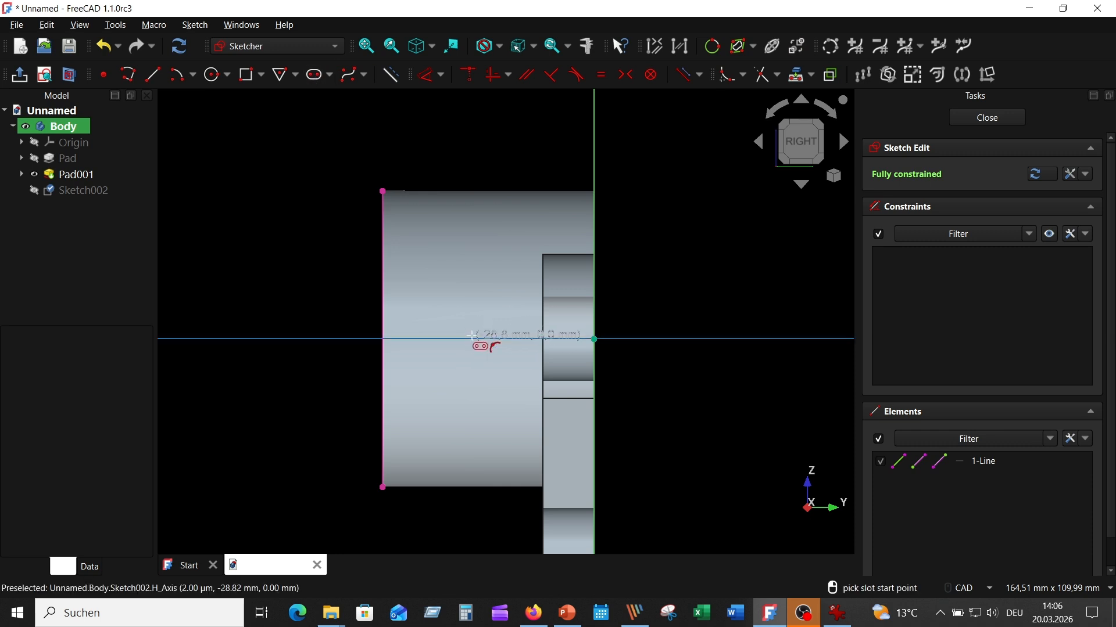
pyautogui.click(472, 337)
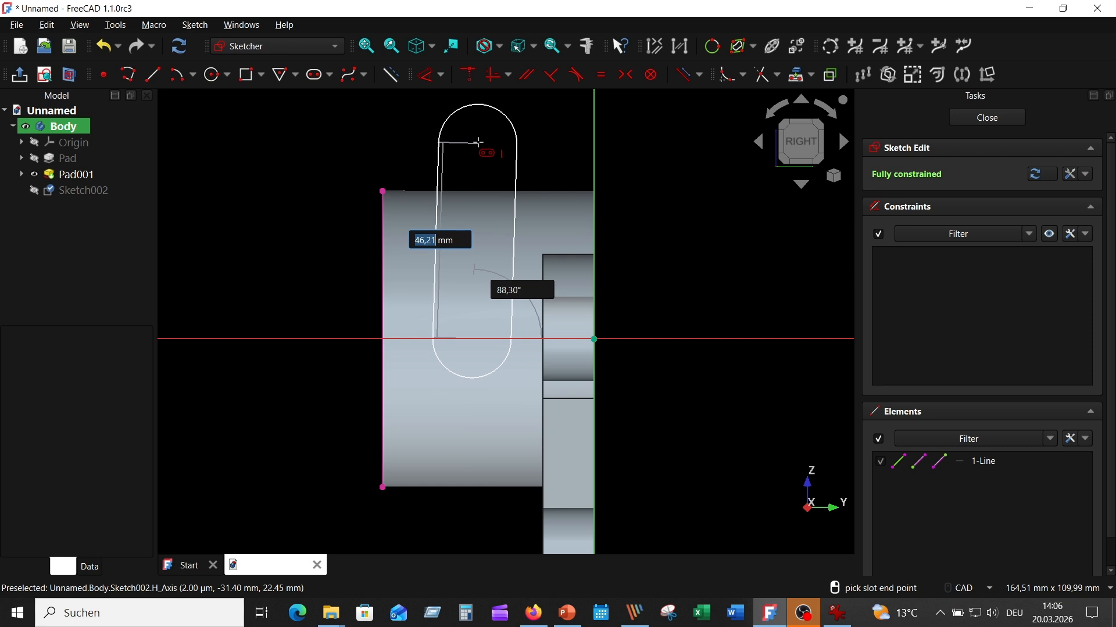
pyautogui.write('55')
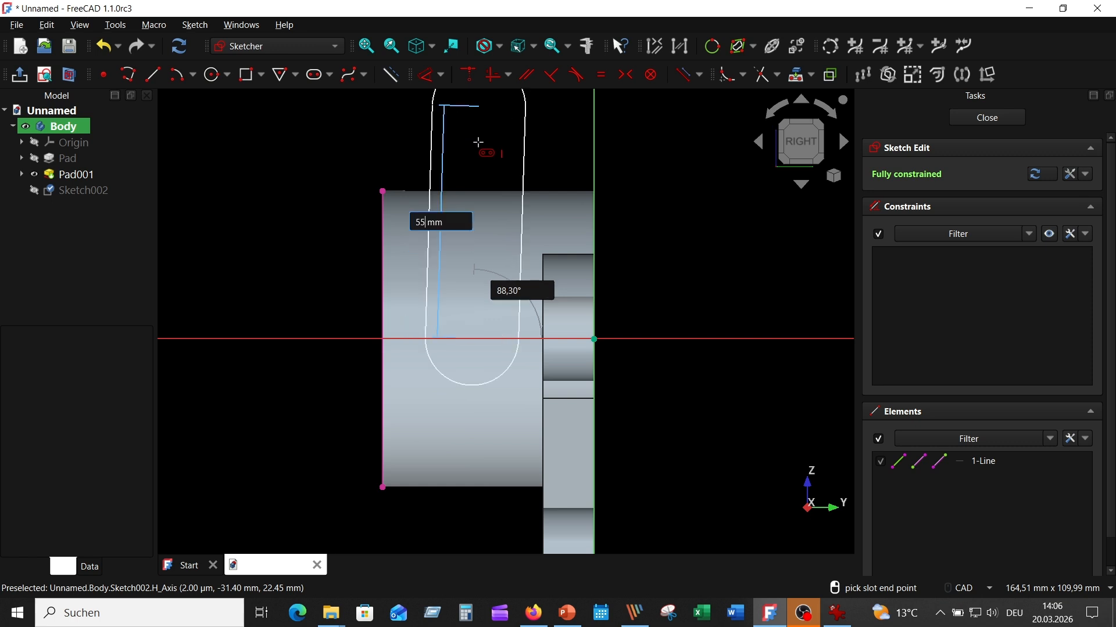
pyautogui.press('Tab')
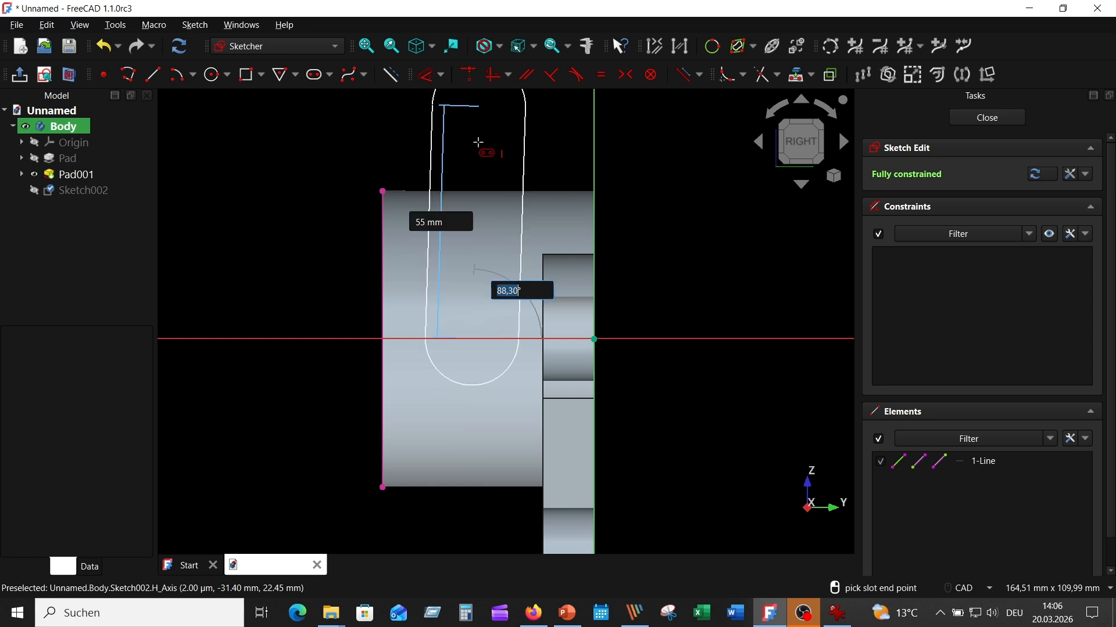
pyautogui.write('90')
pyautogui.press('Tab')
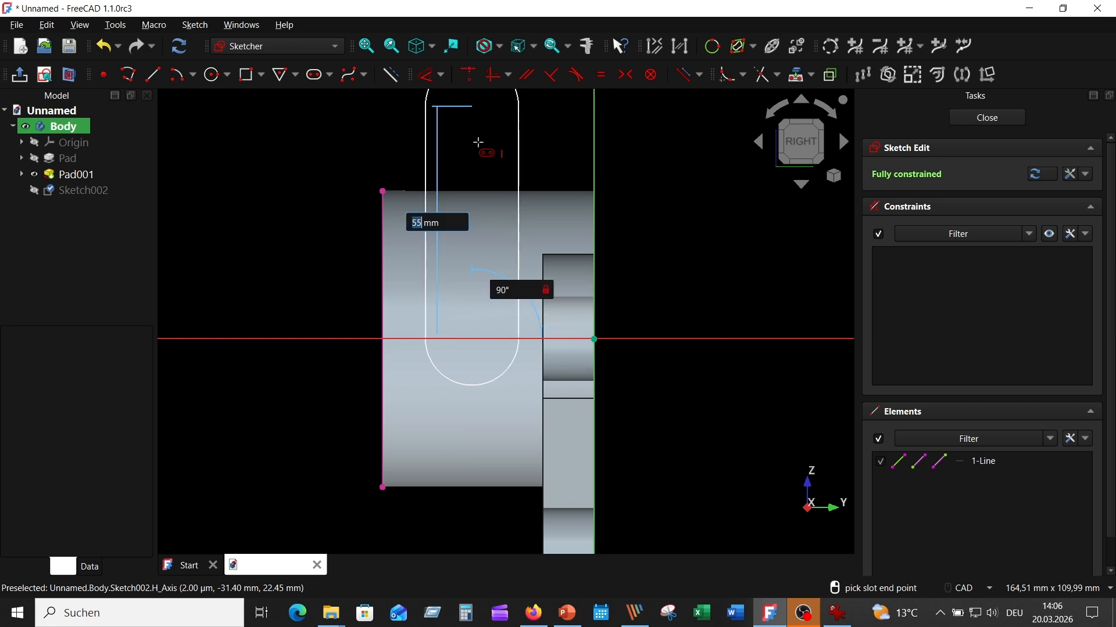
pyautogui.press('Return')
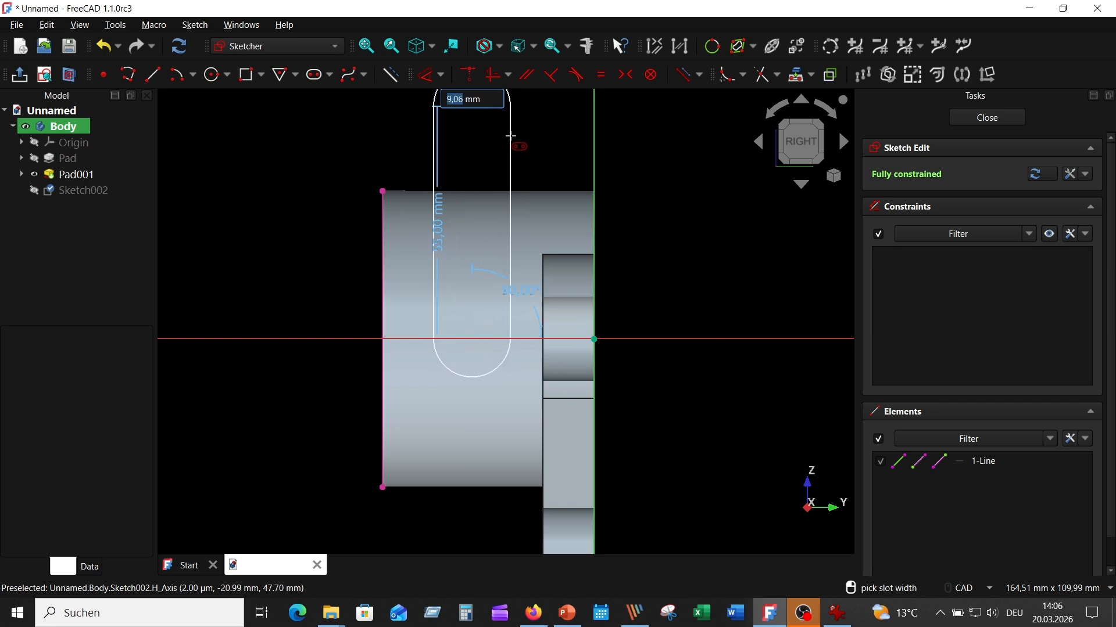
pyautogui.write('15')
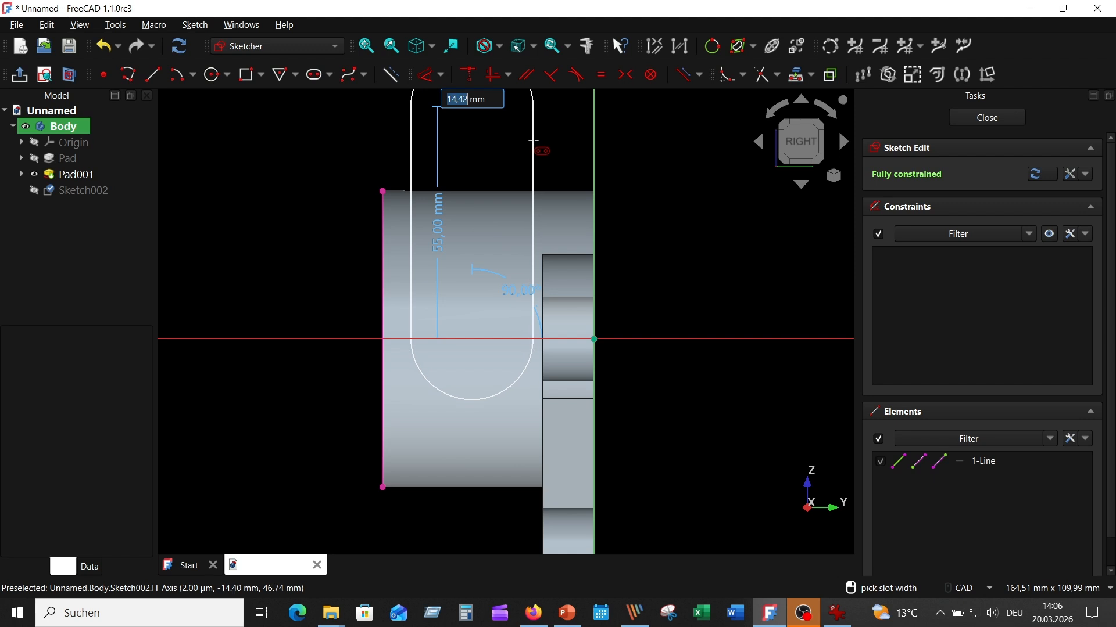
pyautogui.press('Return')
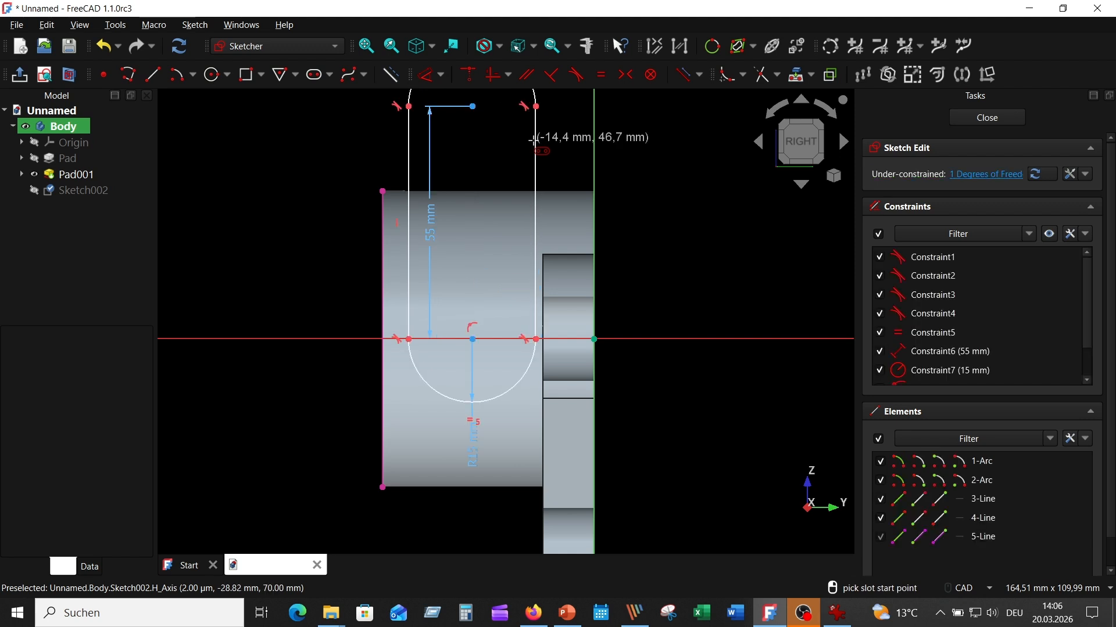
pyautogui.scroll(-3, 673, 196)
pyautogui.scroll(3, 668, 196)
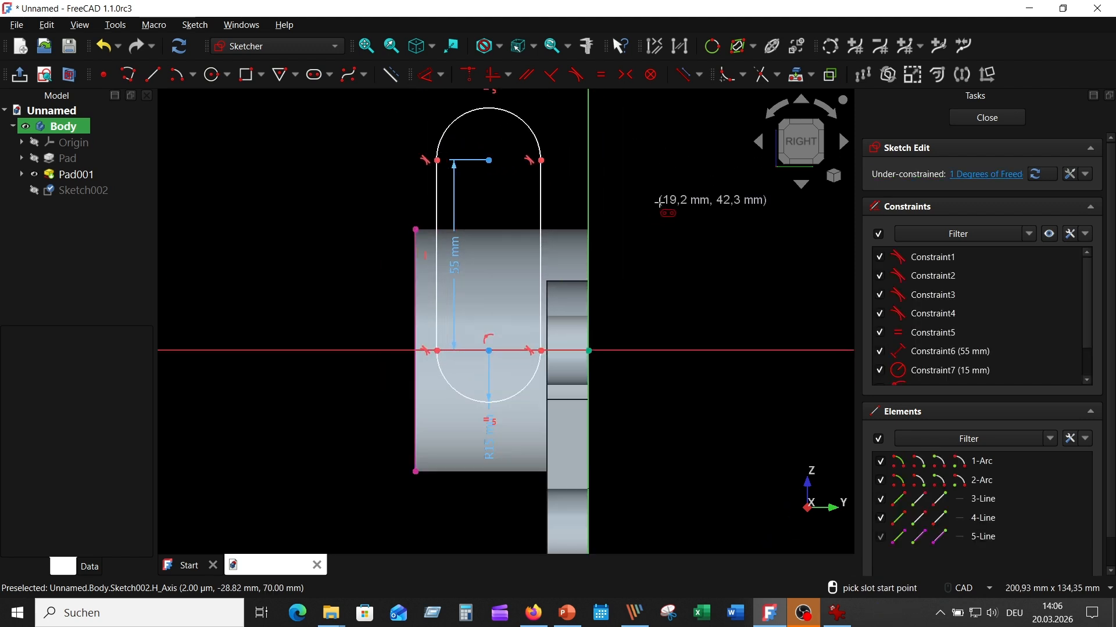
pyautogui.press('Escape')
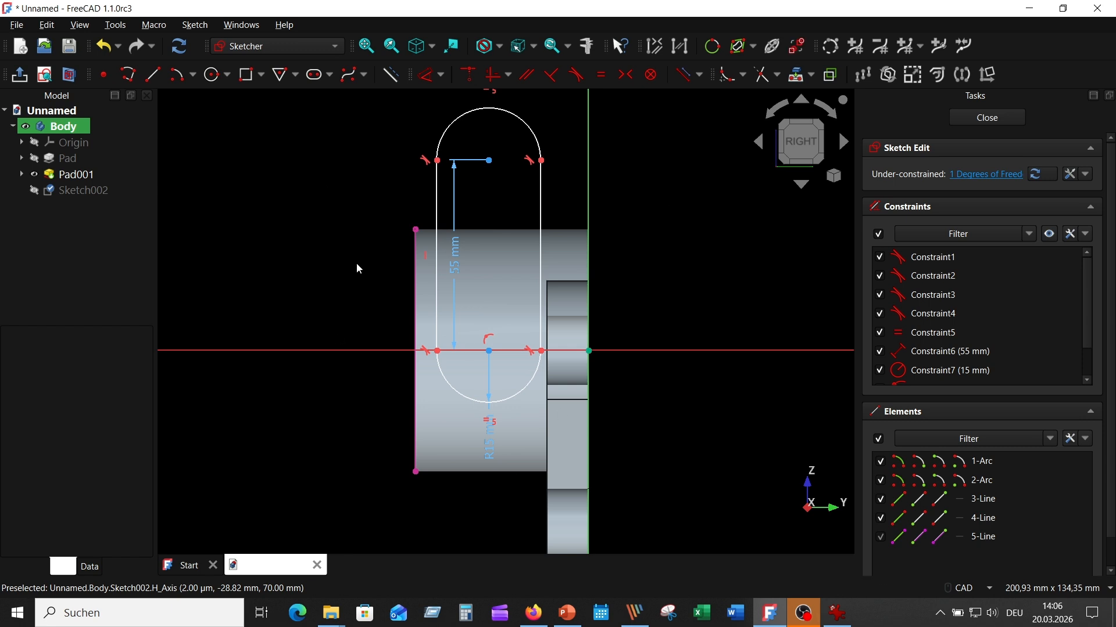
# - Draw a line joining the slot's lower ends and move the 55 mm dimension clear
pyautogui.click(153, 74)
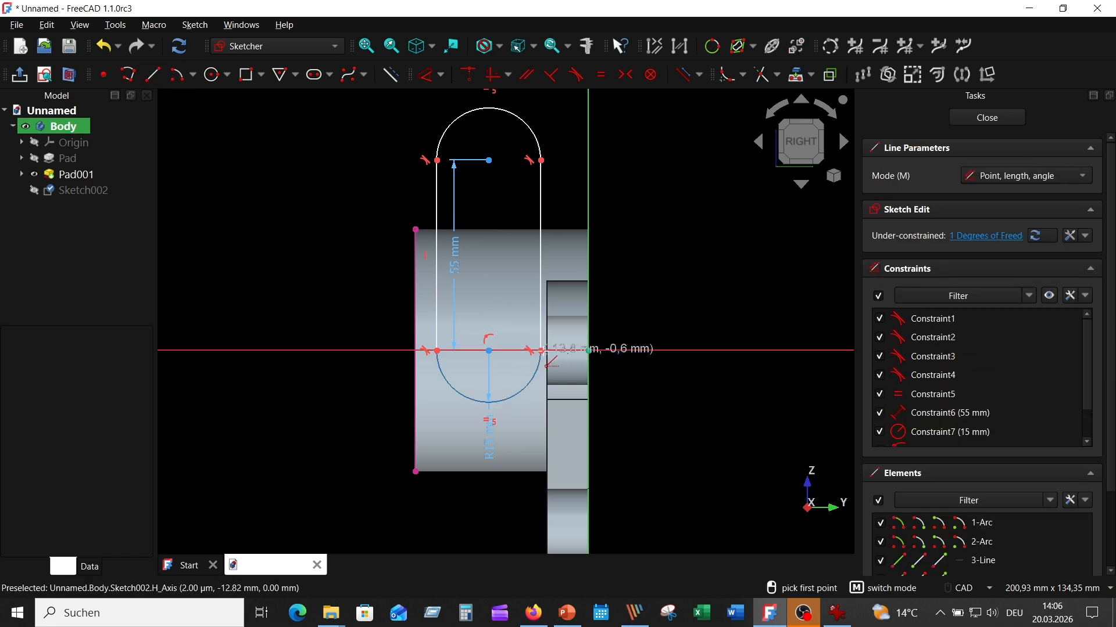
pyautogui.click(542, 351)
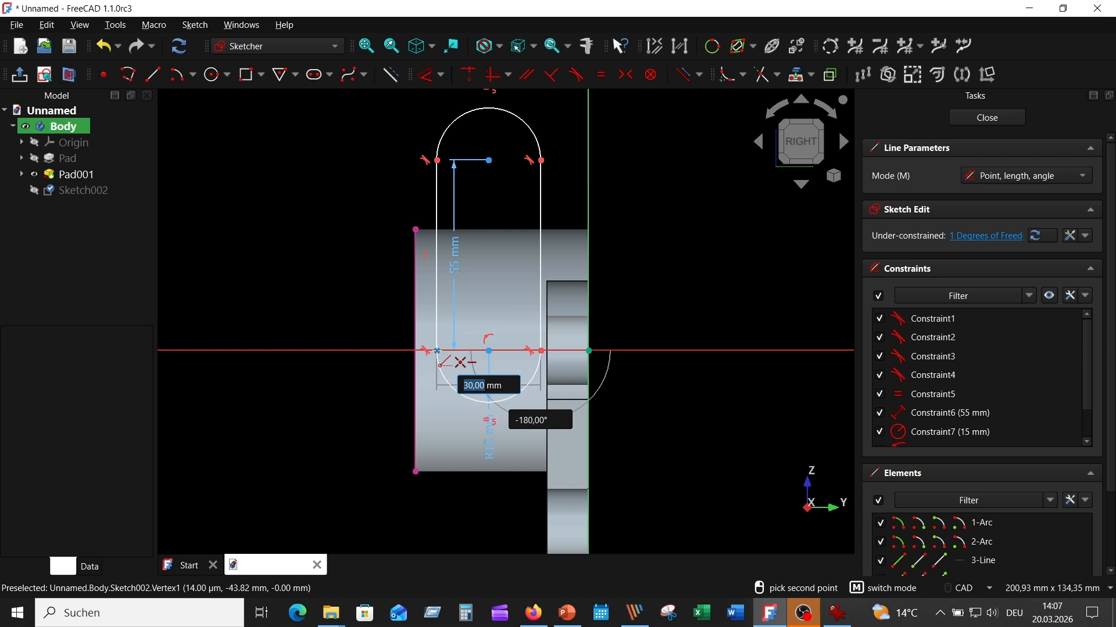
pyautogui.click(437, 351)
pyautogui.rightClick(204, 224)
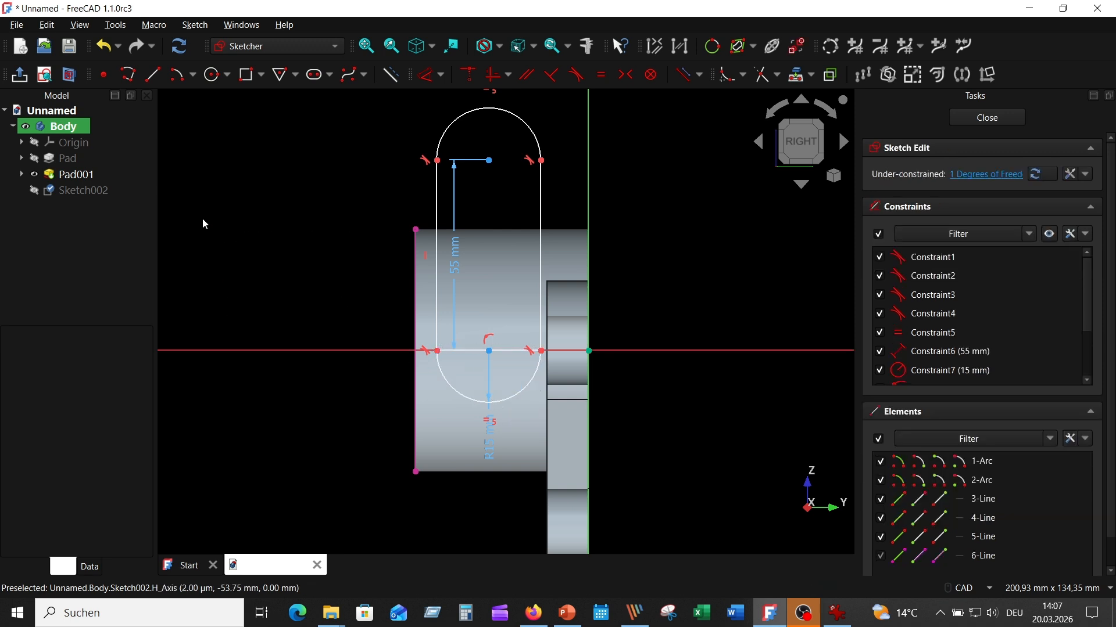
pyautogui.moveTo(451, 273); pyautogui.dragTo(381, 269)
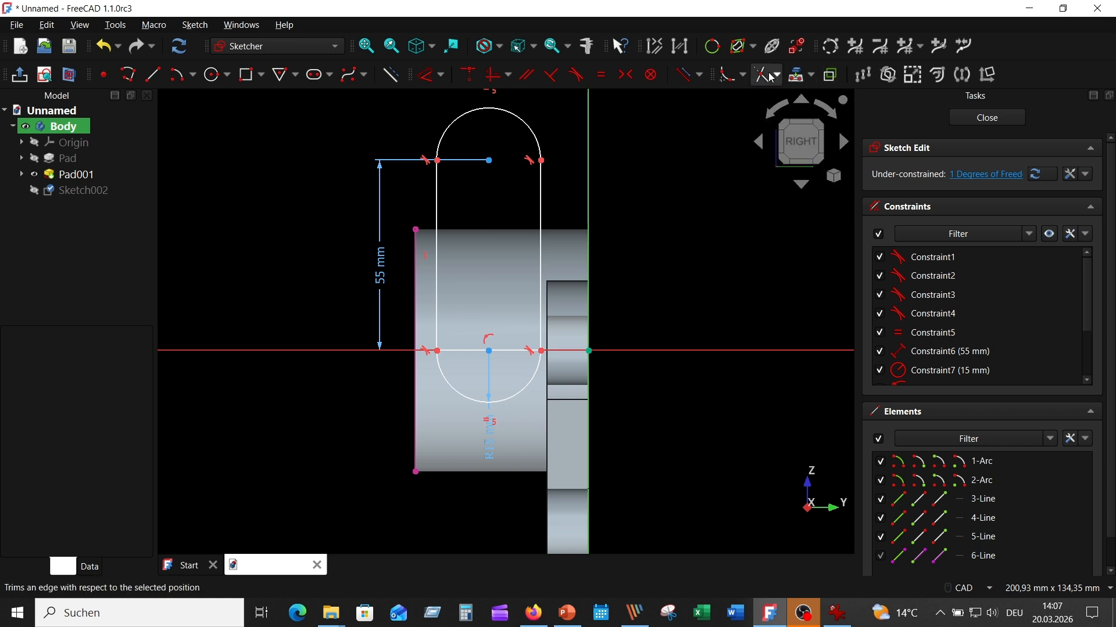
# - Trim away the slot's lower arc and make the plate's left edge line construction geometry
pyautogui.click(726, 75)
pyautogui.click(520, 393)
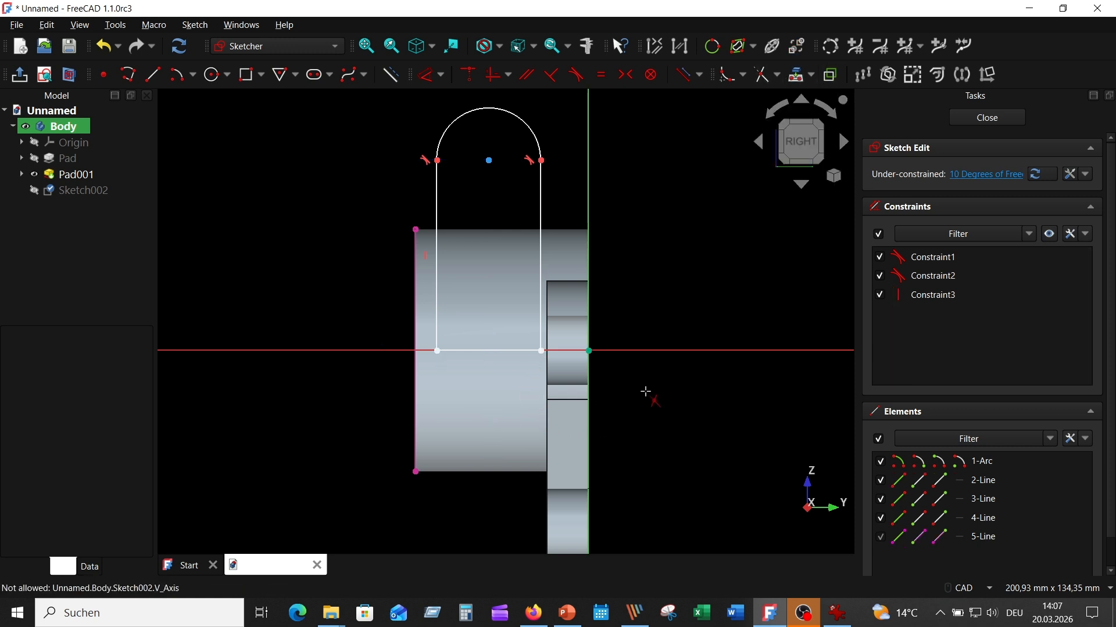
pyautogui.rightClick(688, 189)
pyautogui.click(416, 244)
pyautogui.click(390, 74)
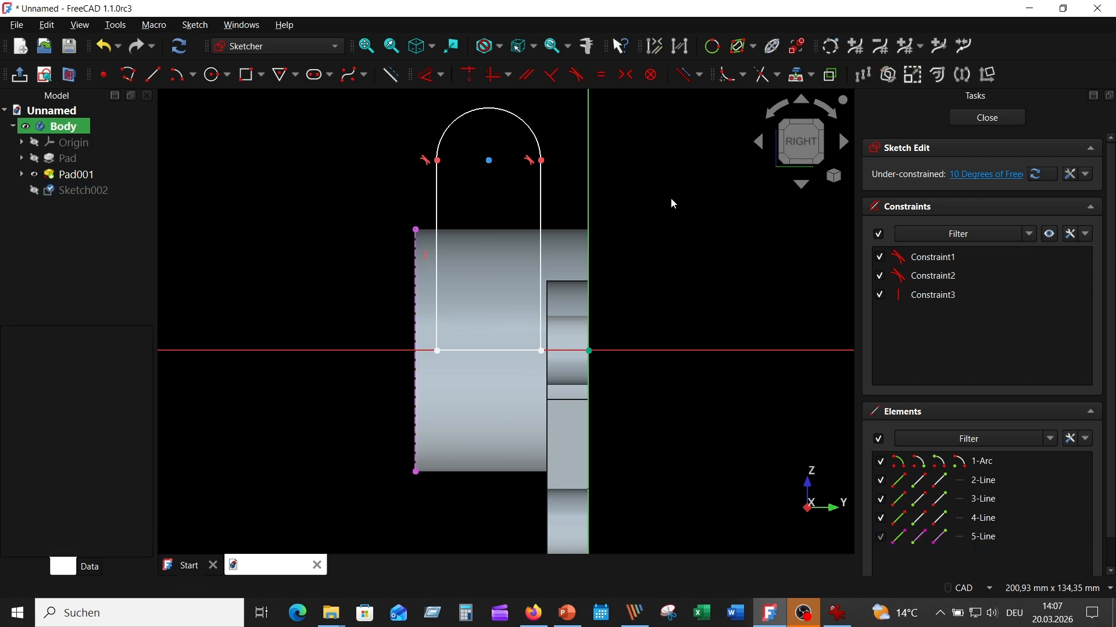
pyautogui.click(426, 76)
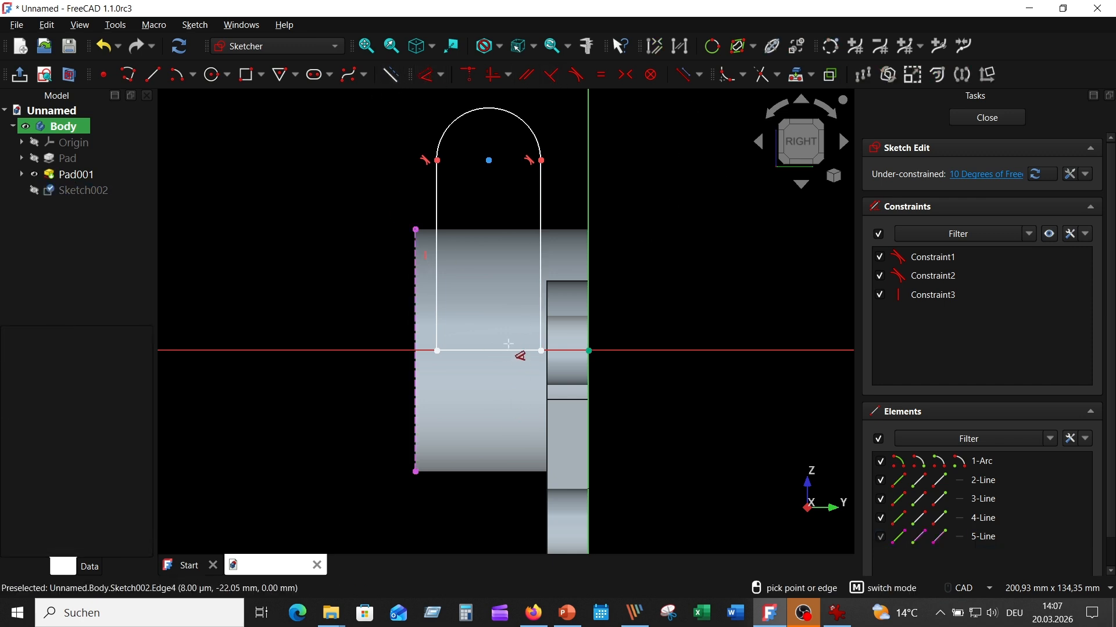
# - Dimension the base line at 30 mm and pin its right end onto the horizontal axis
pyautogui.click(509, 349)
pyautogui.click(365, 393)
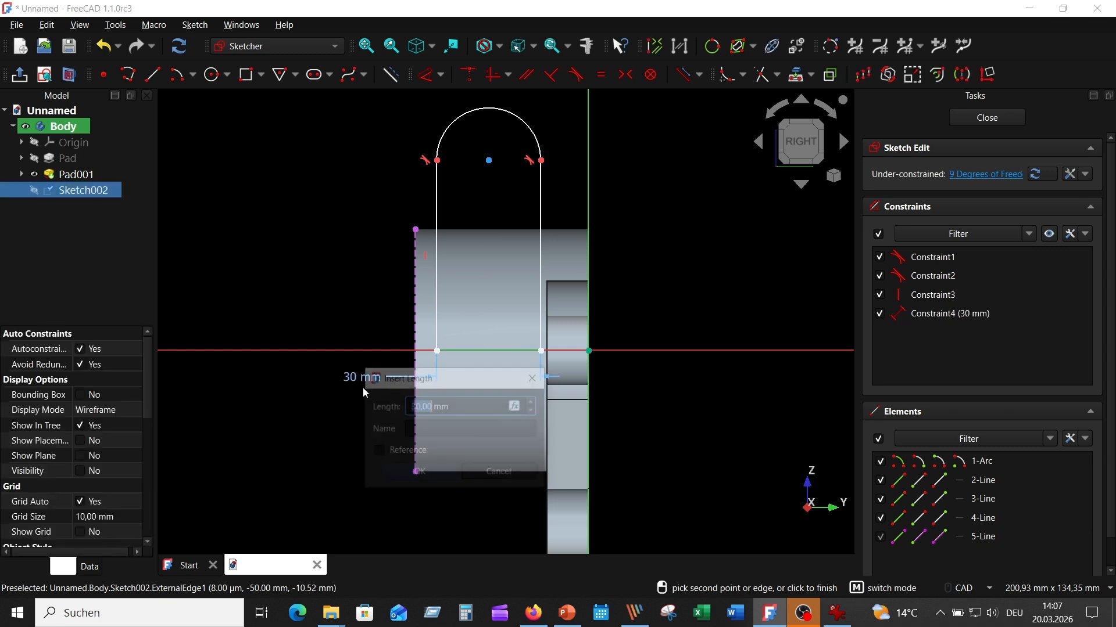
pyautogui.press('Return')
pyautogui.rightClick(704, 388)
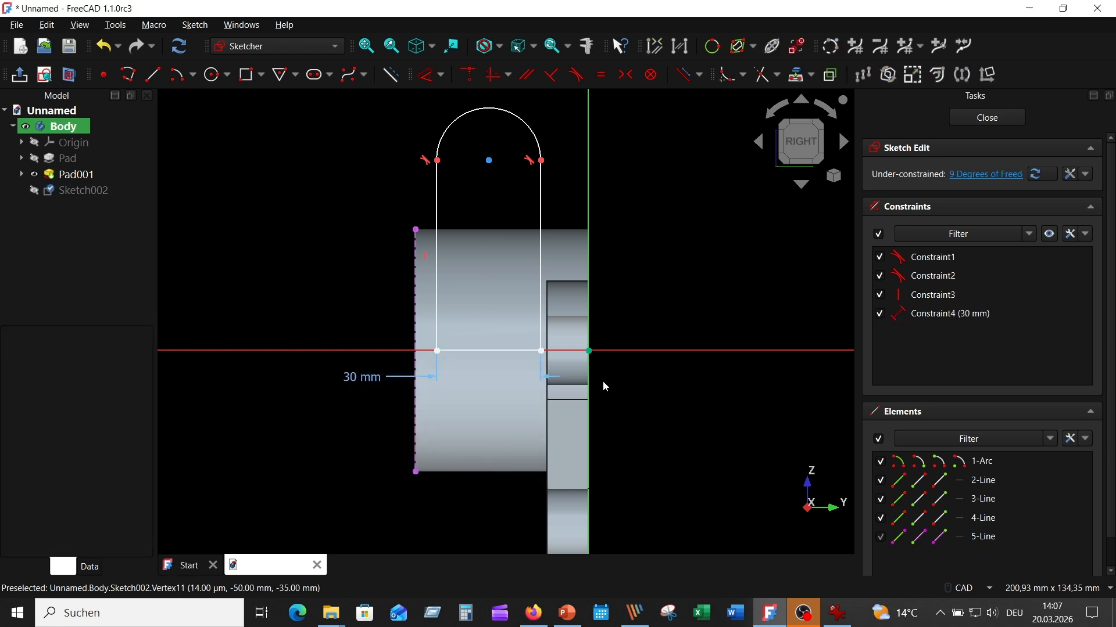
pyautogui.click(541, 351)
pyautogui.click(641, 351)
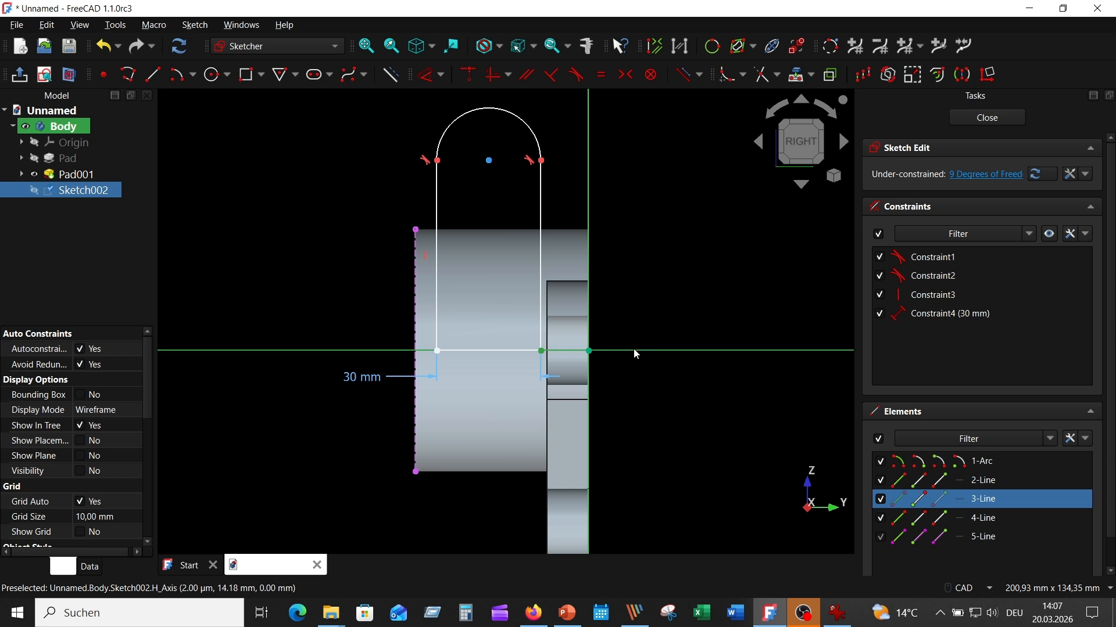
pyautogui.click(469, 74)
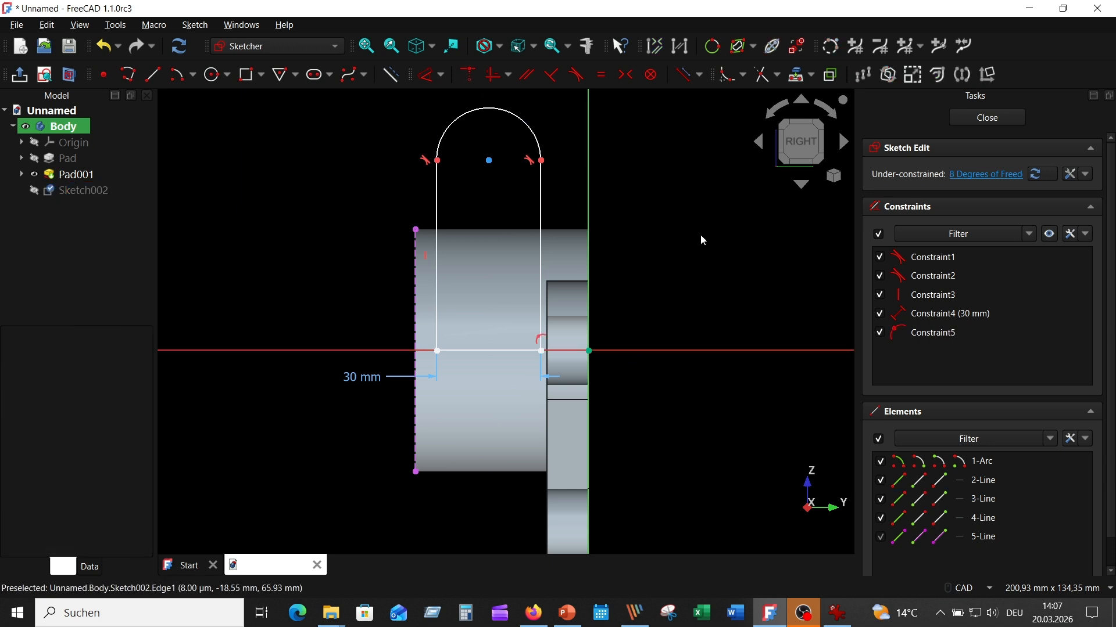
# - Dimension the left side at 55 mm high and 6 mm from the plate's left edge
pyautogui.click(430, 74)
pyautogui.click(436, 221)
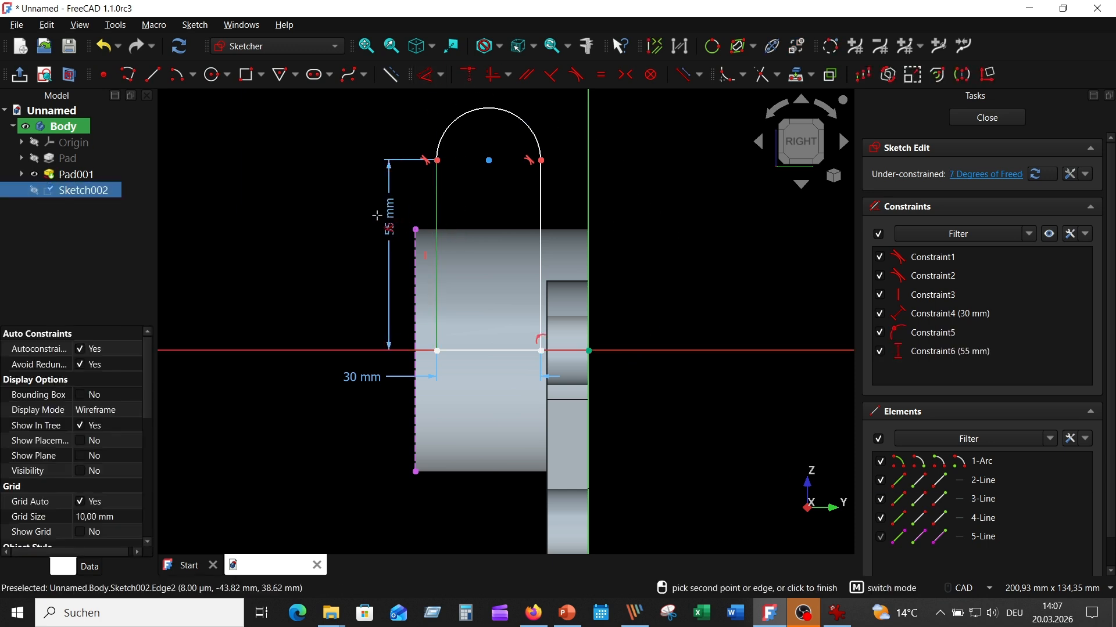
pyautogui.click(376, 215)
pyautogui.click(433, 305)
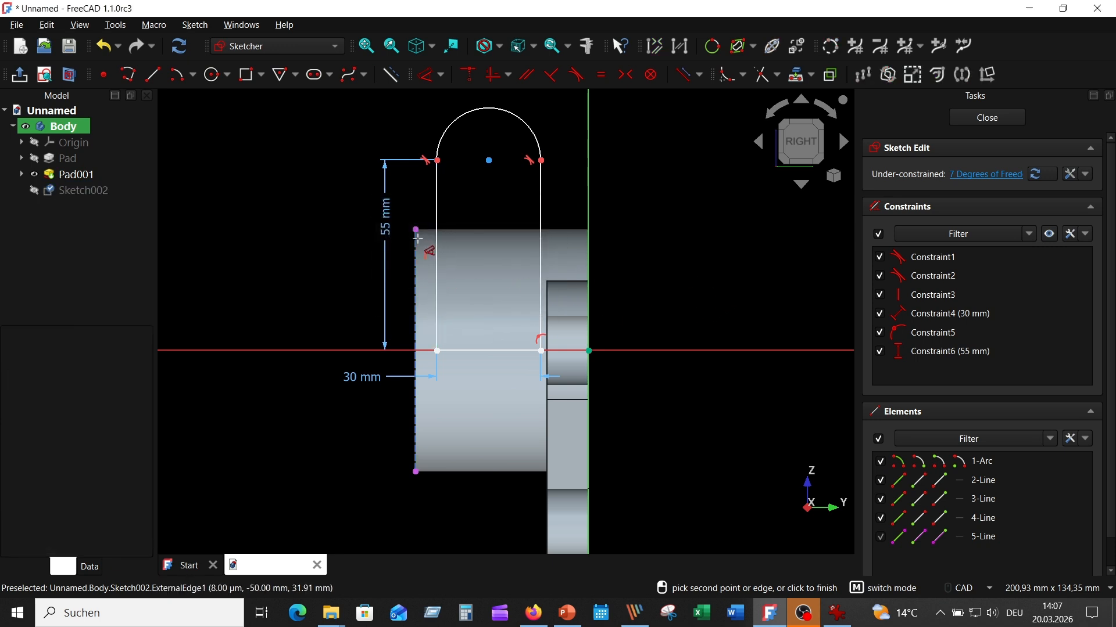
pyautogui.click(437, 224)
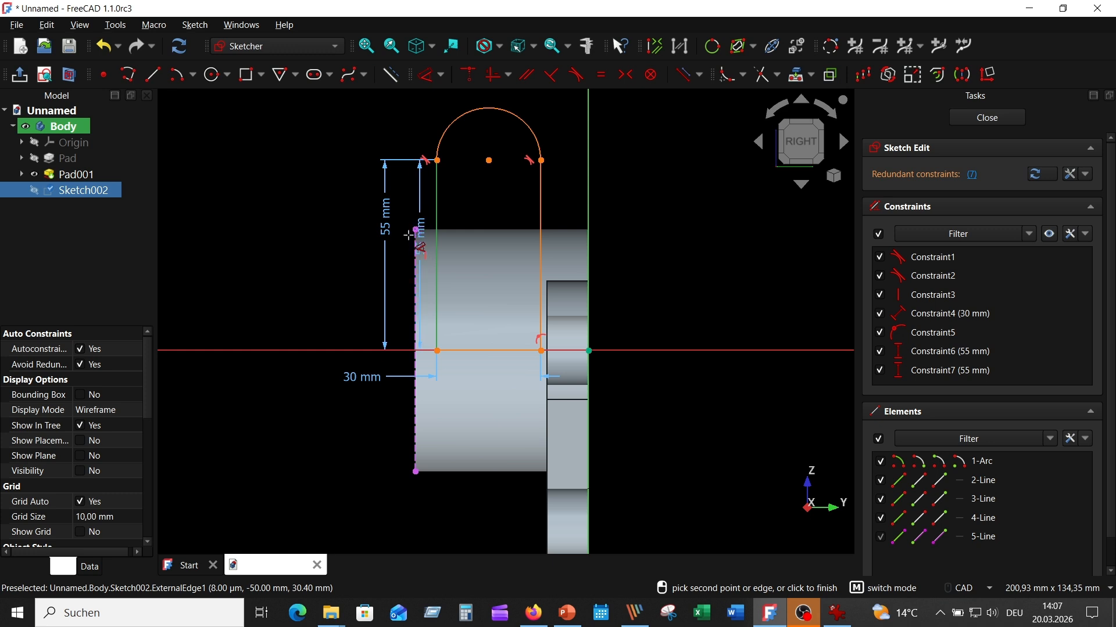
pyautogui.click(415, 235)
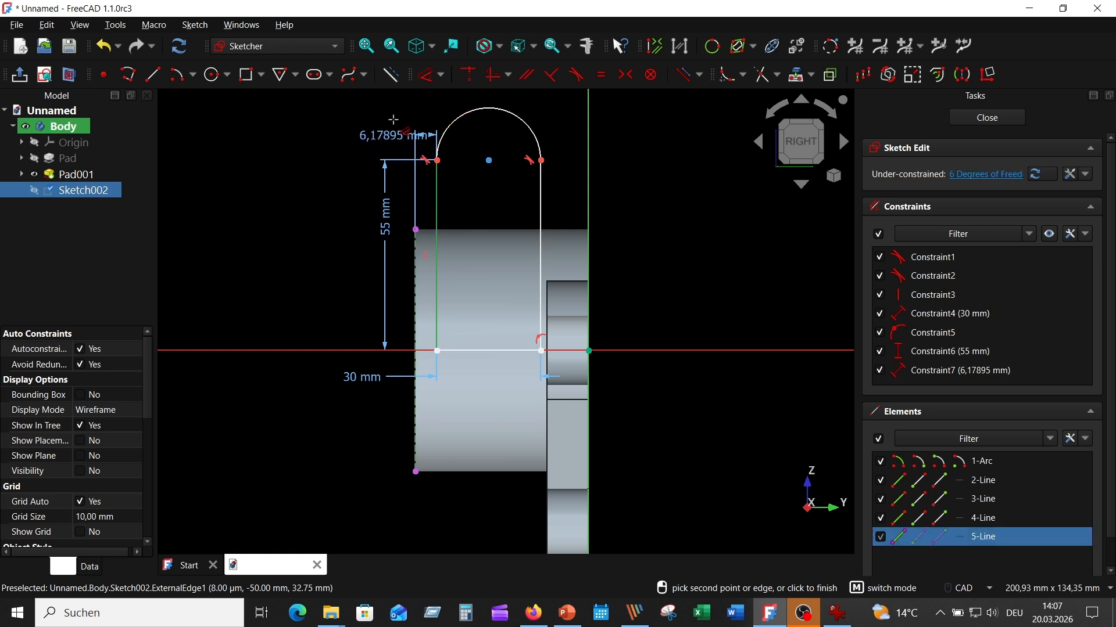
pyautogui.click(278, 121)
pyautogui.write('6')
pyautogui.press('Return')
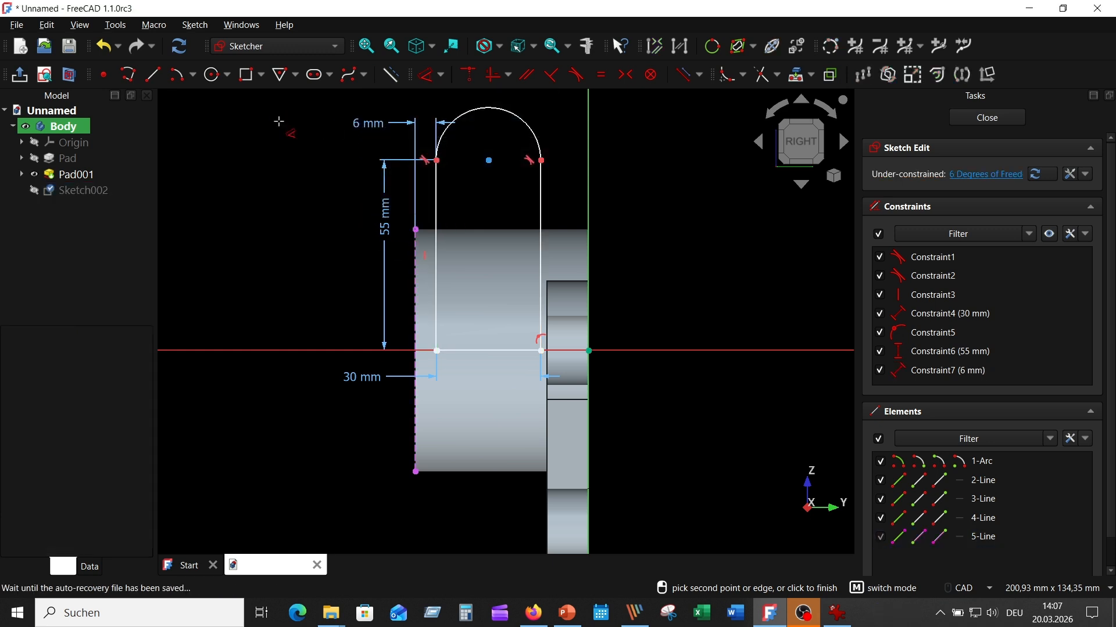
pyautogui.rightClick(661, 233)
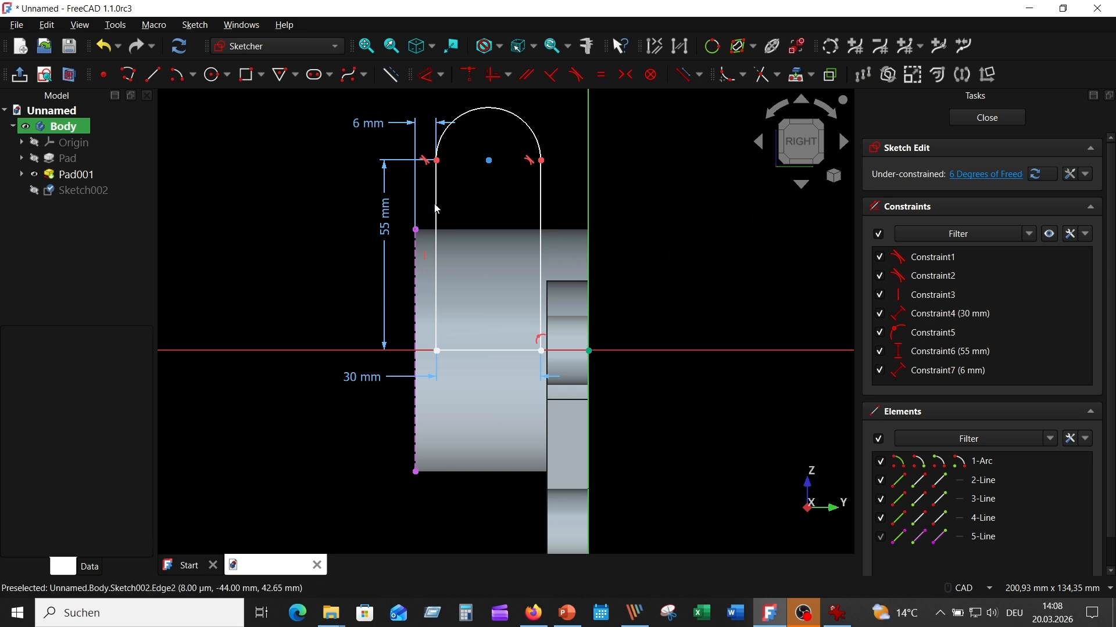
# - Make both side lines equal and set the rounded top's radius to 15 mm
pyautogui.click(436, 205)
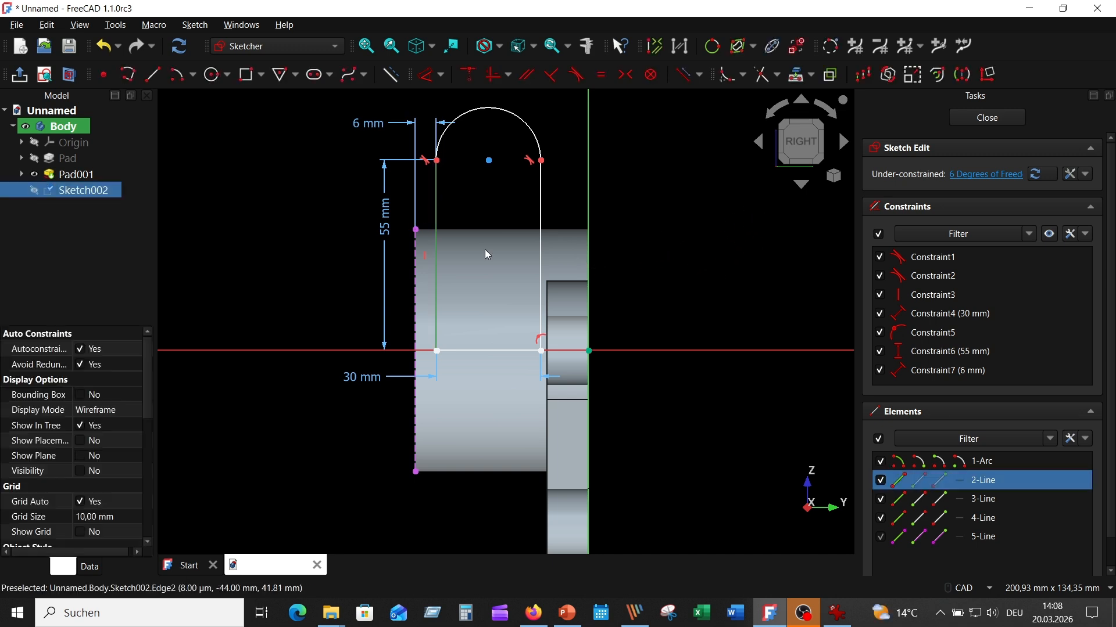
pyautogui.click(540, 208)
pyautogui.click(596, 75)
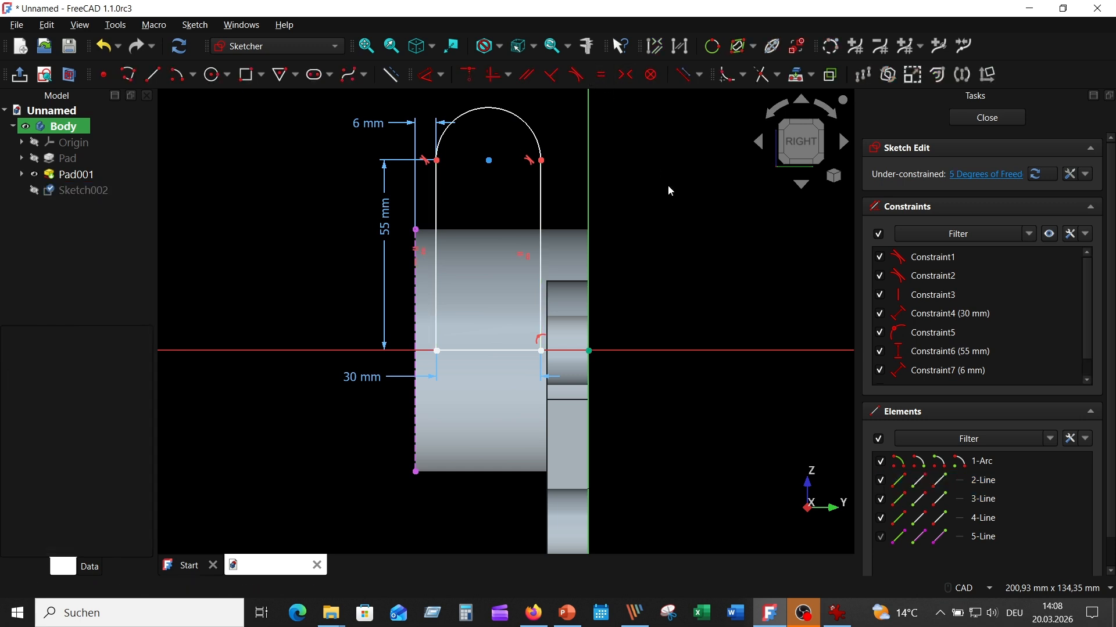
pyautogui.click(426, 75)
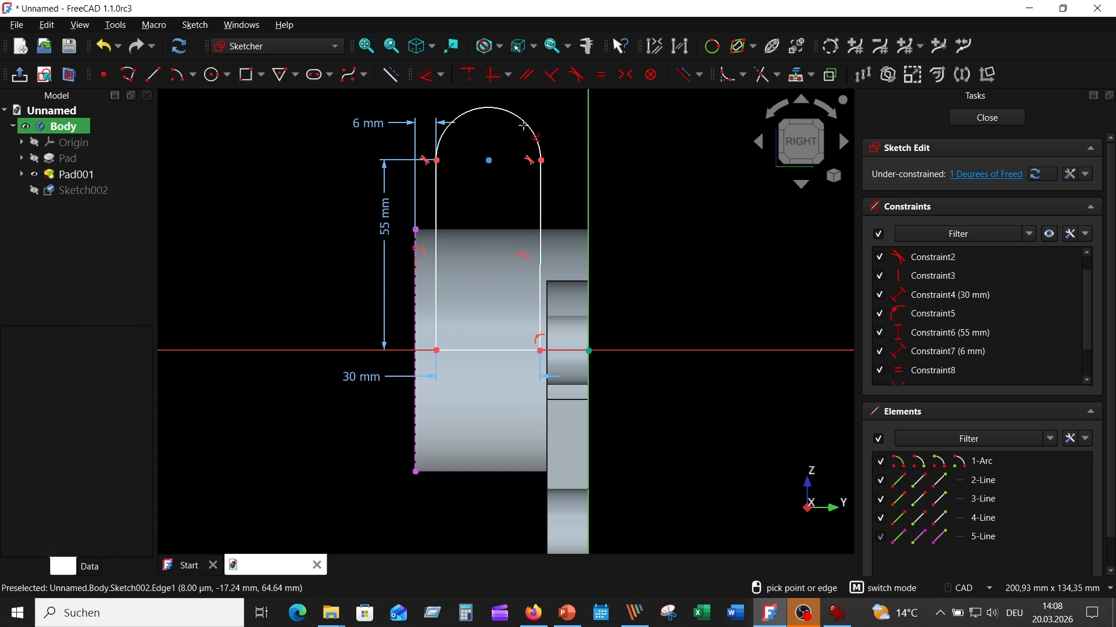
pyautogui.click(529, 127)
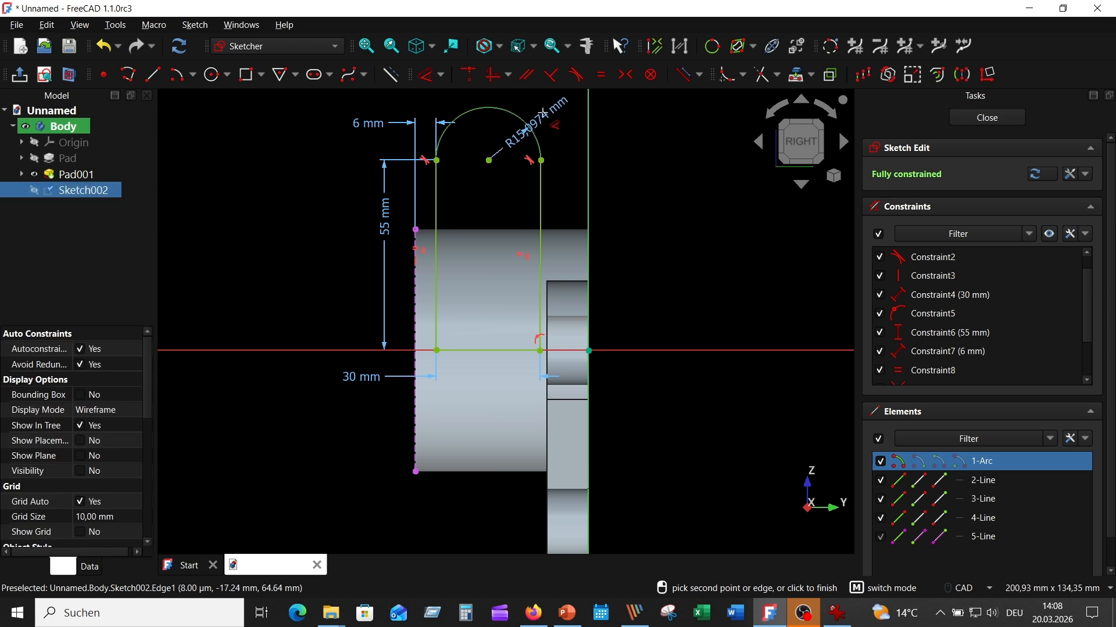
pyautogui.moveTo(540, 112); pyautogui.dragTo(526, 240, button='middle')
pyautogui.click(520, 211)
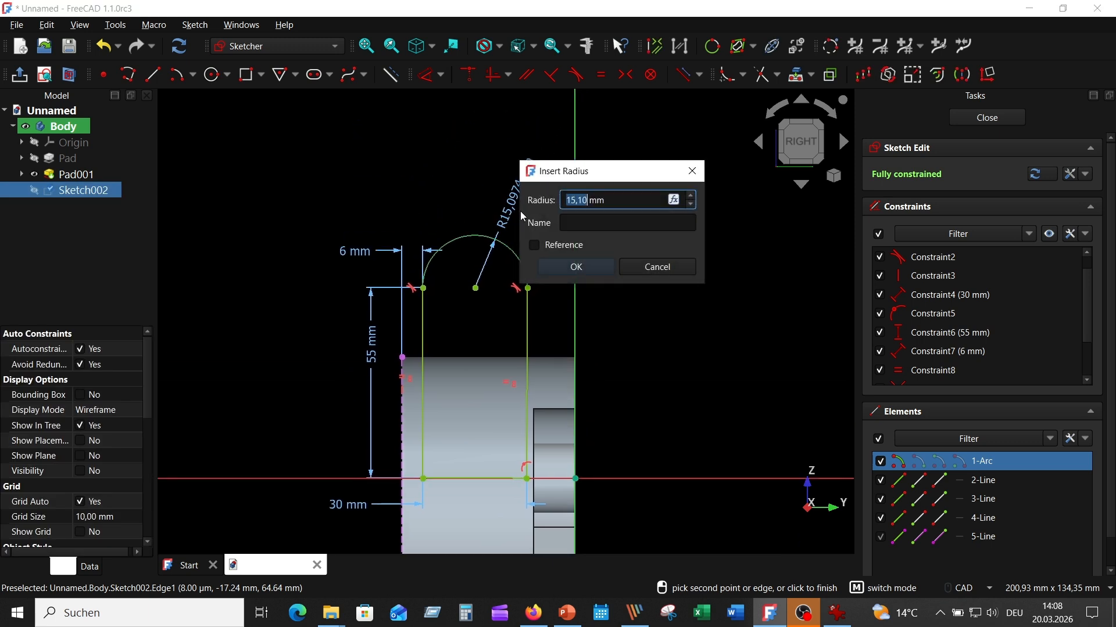
pyautogui.write('15')
pyautogui.press('Return')
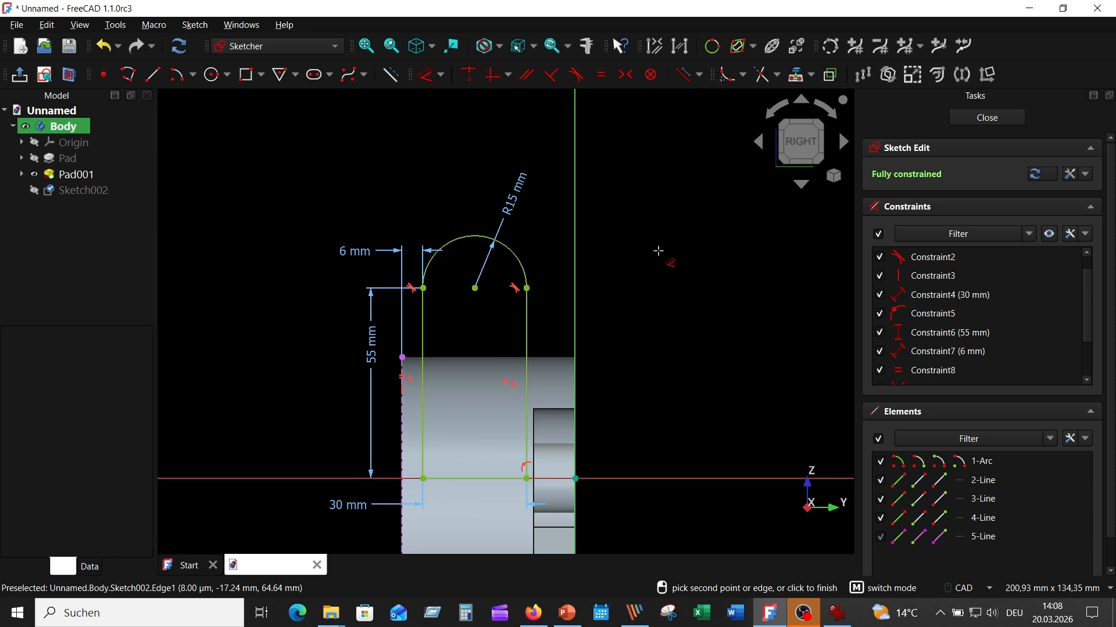
pyautogui.press('Escape')
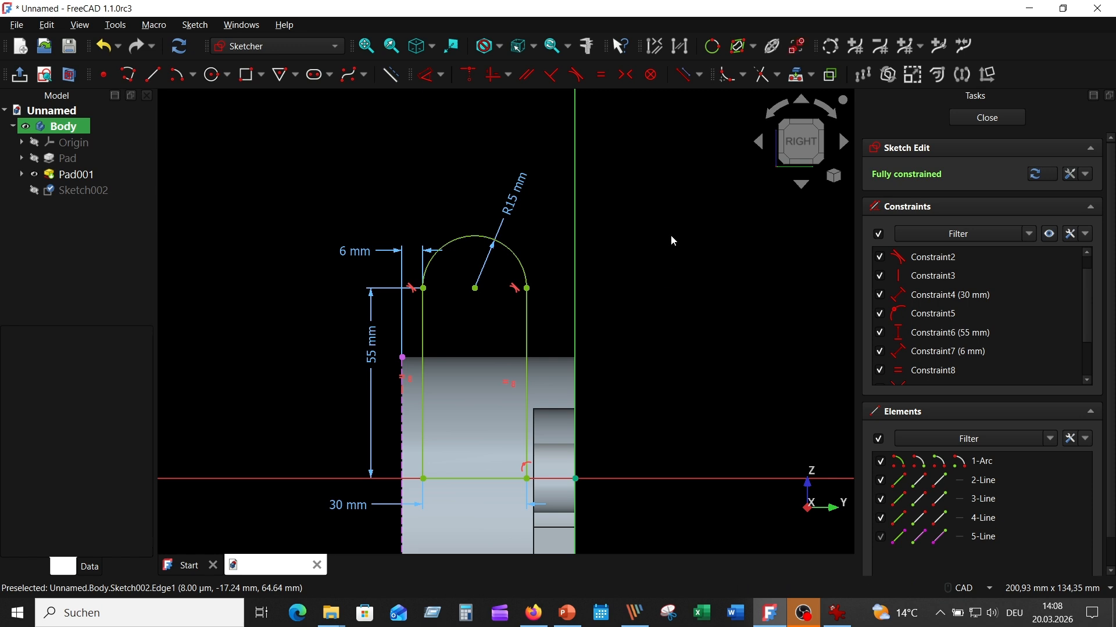
# - Close the lug sketch, check the reference drawing, and start a Pad on Sketch002
pyautogui.click(988, 118)
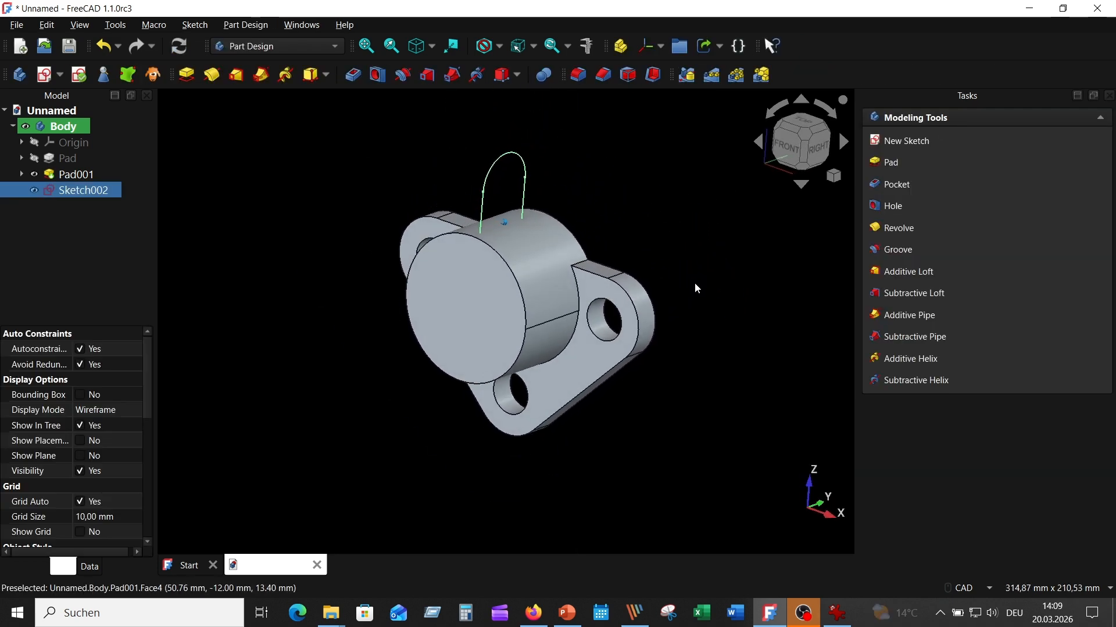
pyautogui.click(837, 613)
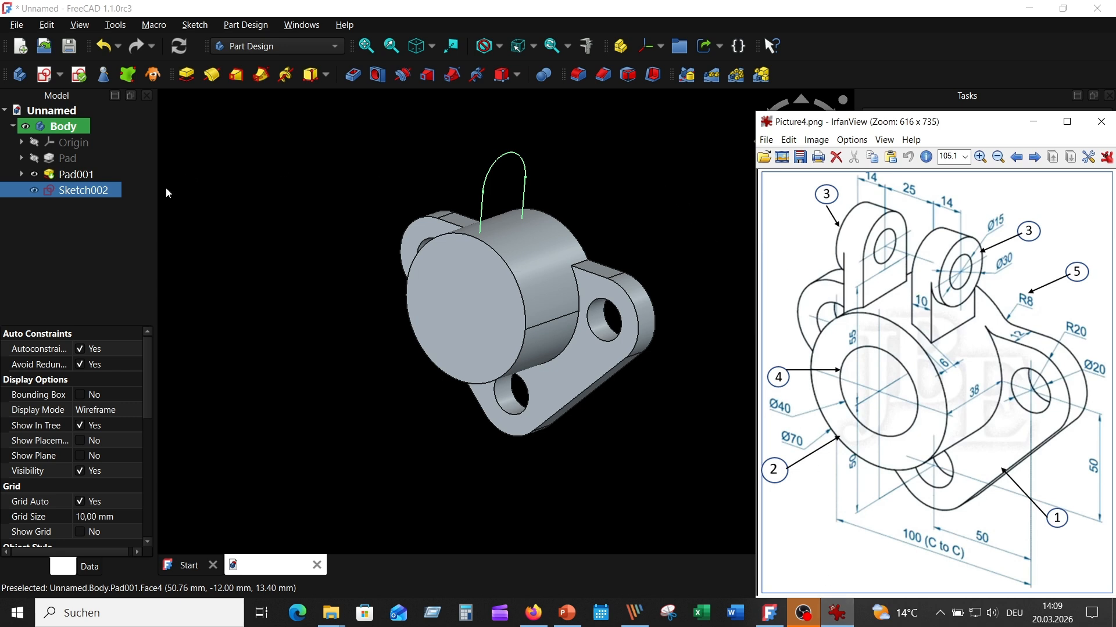
pyautogui.click(292, 218)
pyautogui.click(103, 192)
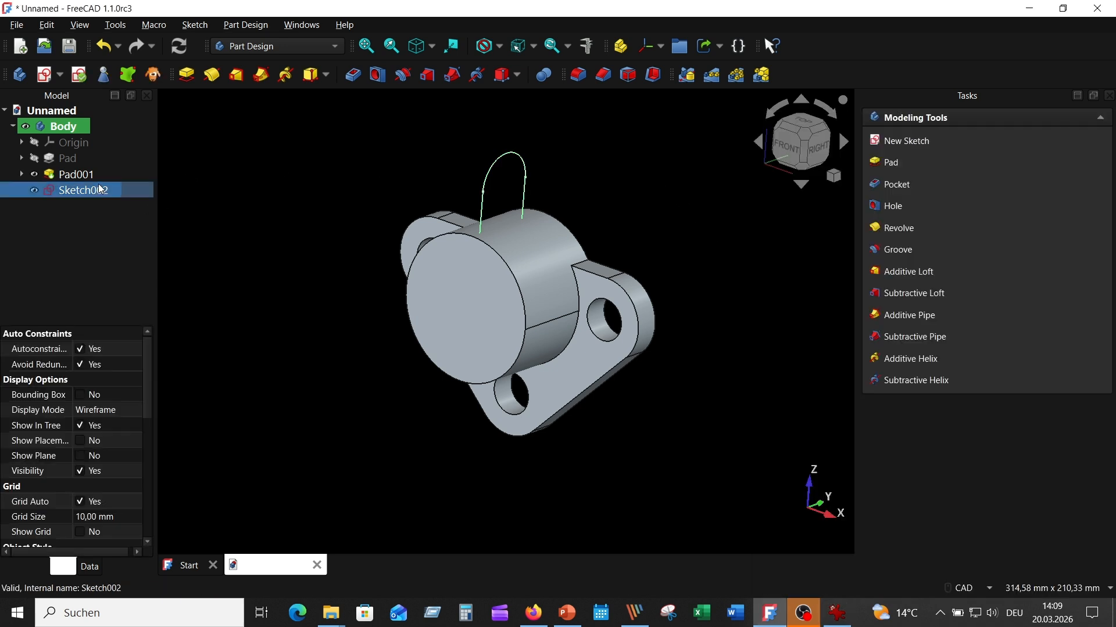
pyautogui.click(187, 76)
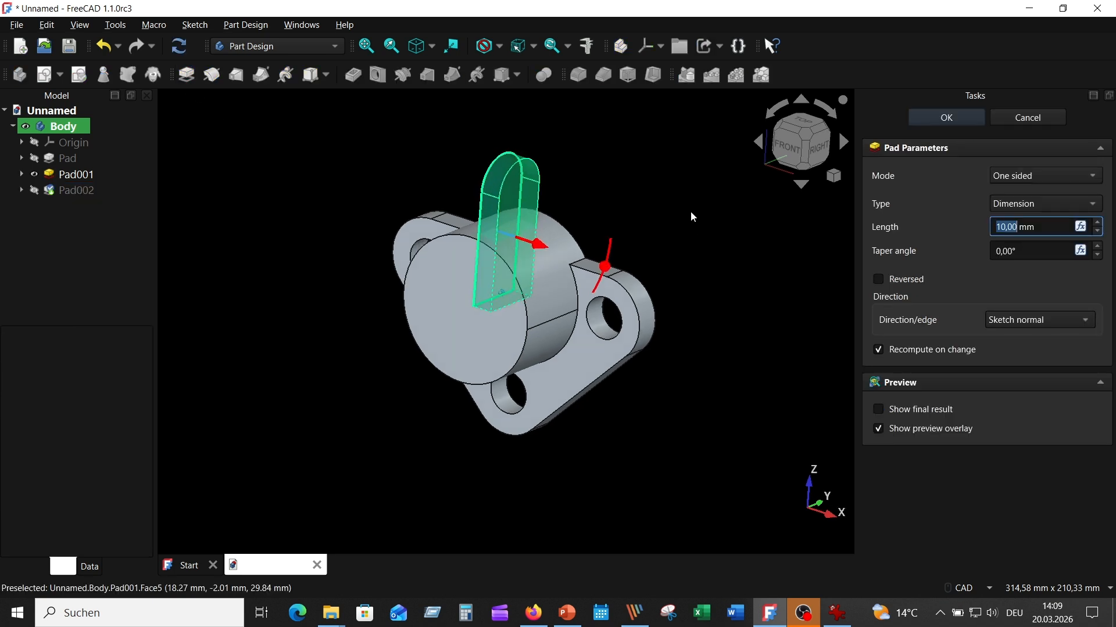
pyautogui.click(836, 613)
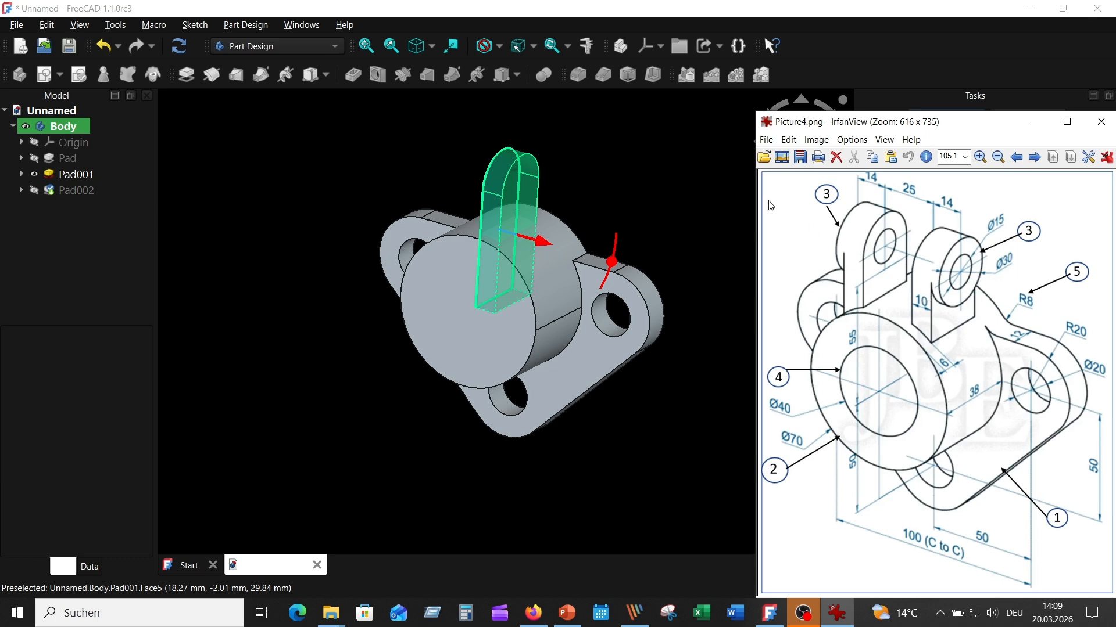
pyautogui.click(617, 173)
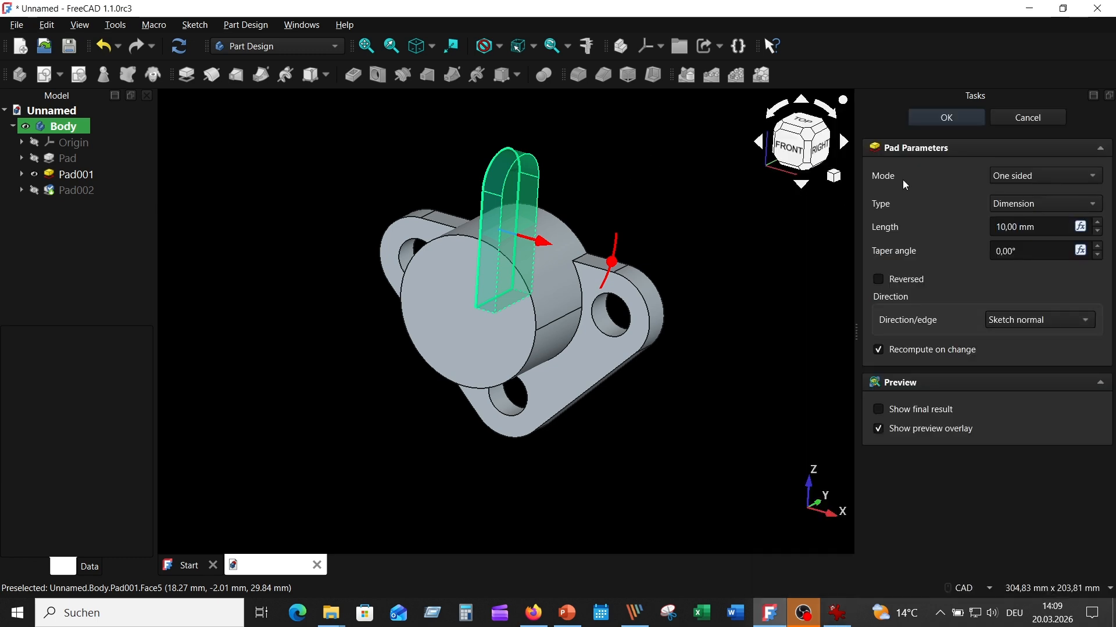
# - Extrude the lug two-sided, 22.5 mm and -12.5 mm, creating Pad002, then select its flat face
pyautogui.click(1061, 174)
pyautogui.click(1055, 193)
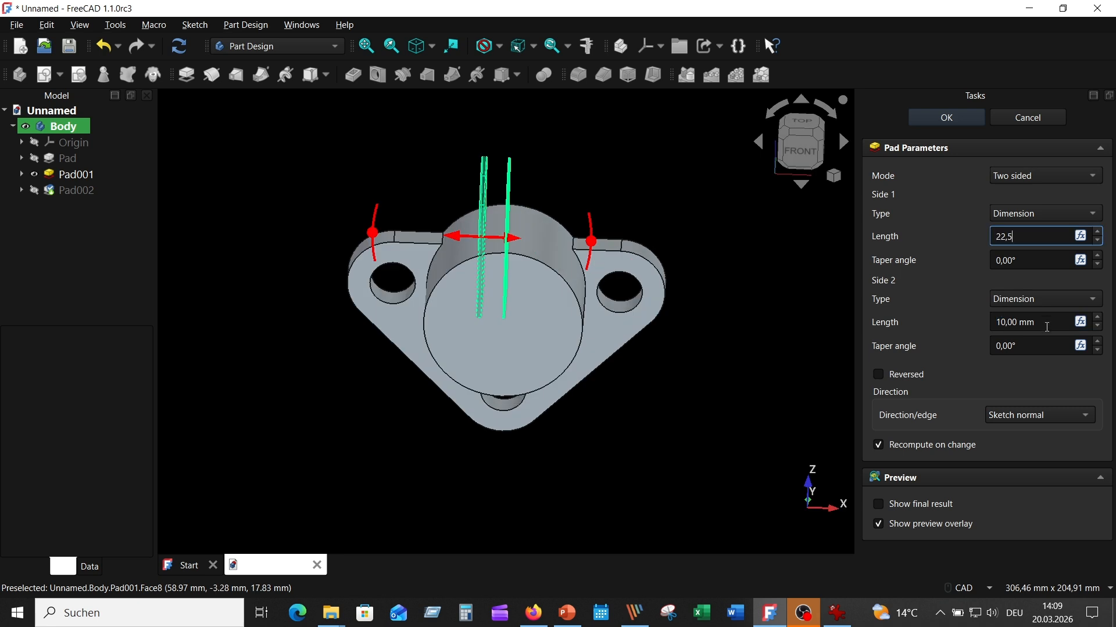
pyautogui.click(1017, 323)
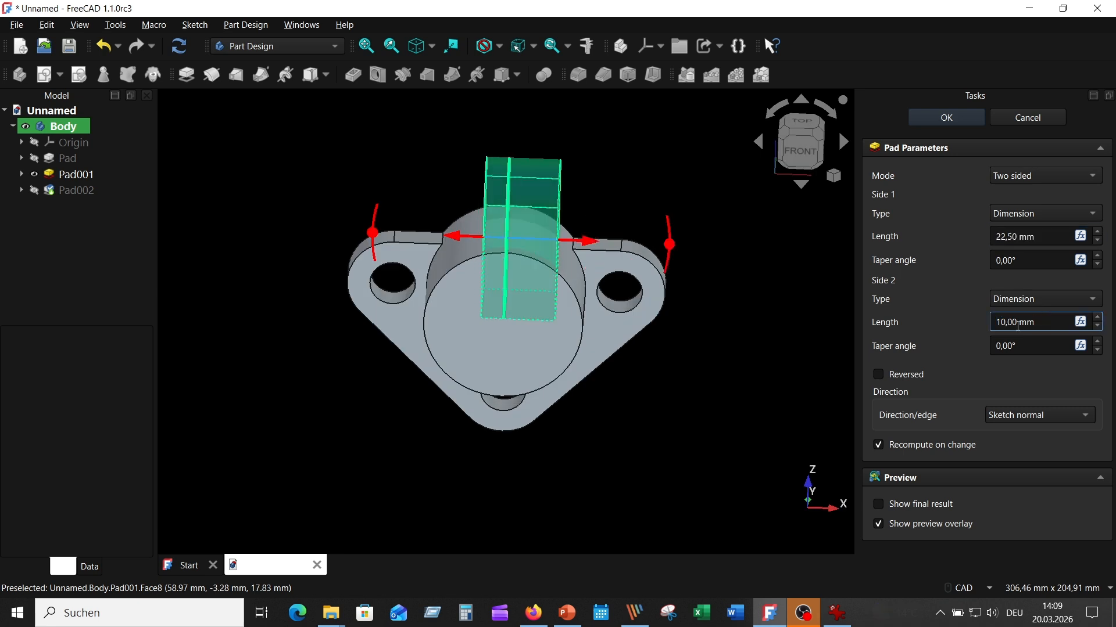
pyautogui.write('12,5')
pyautogui.click(1051, 373)
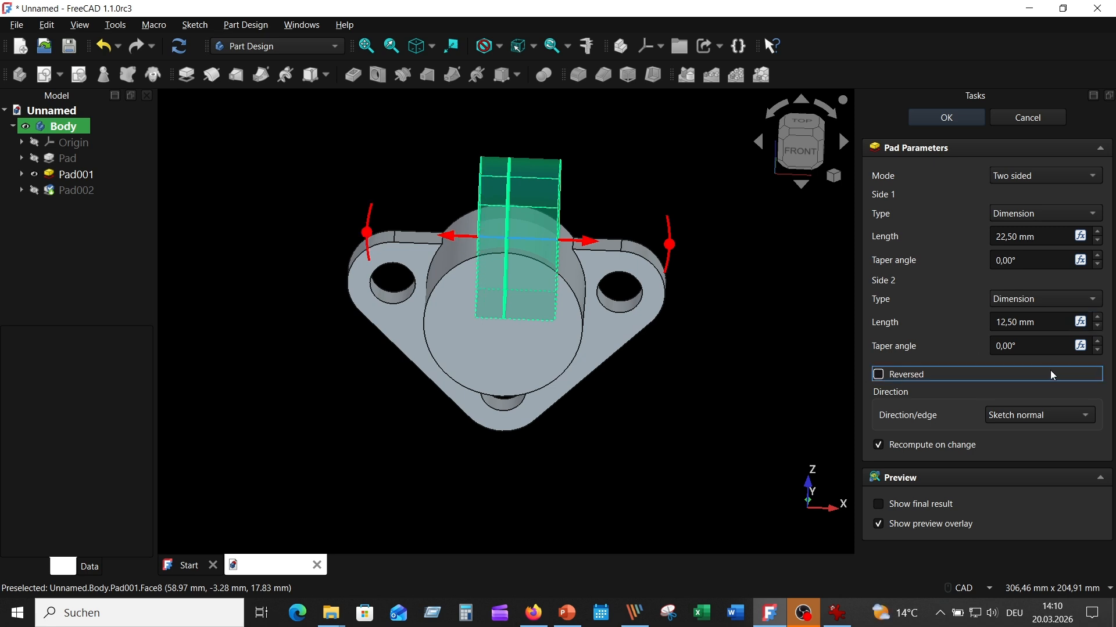
pyautogui.click(996, 323)
pyautogui.write('-')
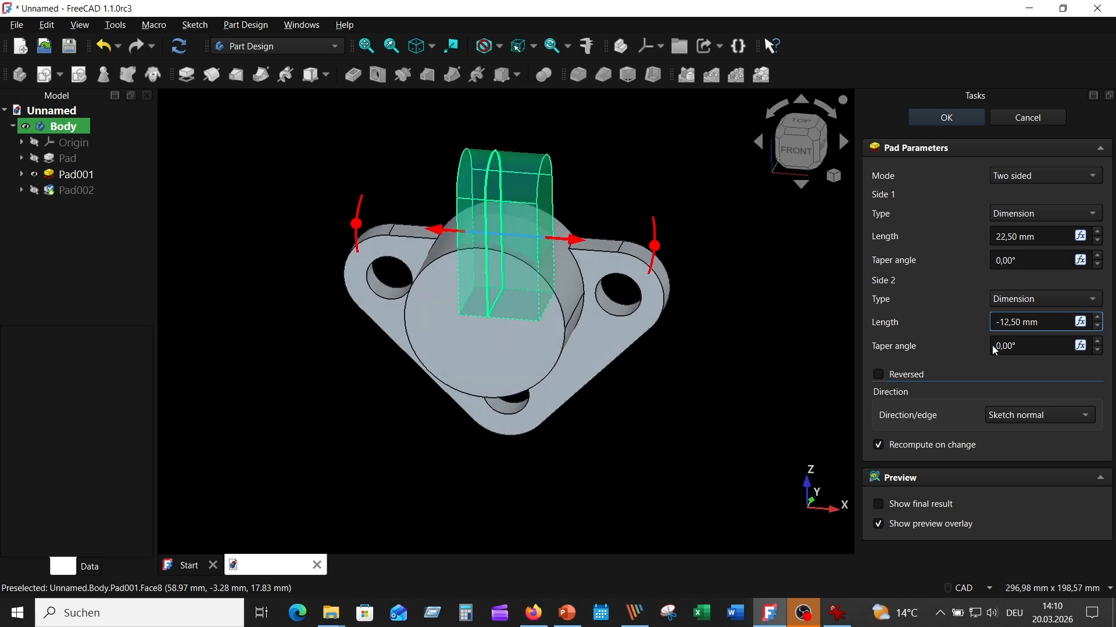
pyautogui.click(1047, 237)
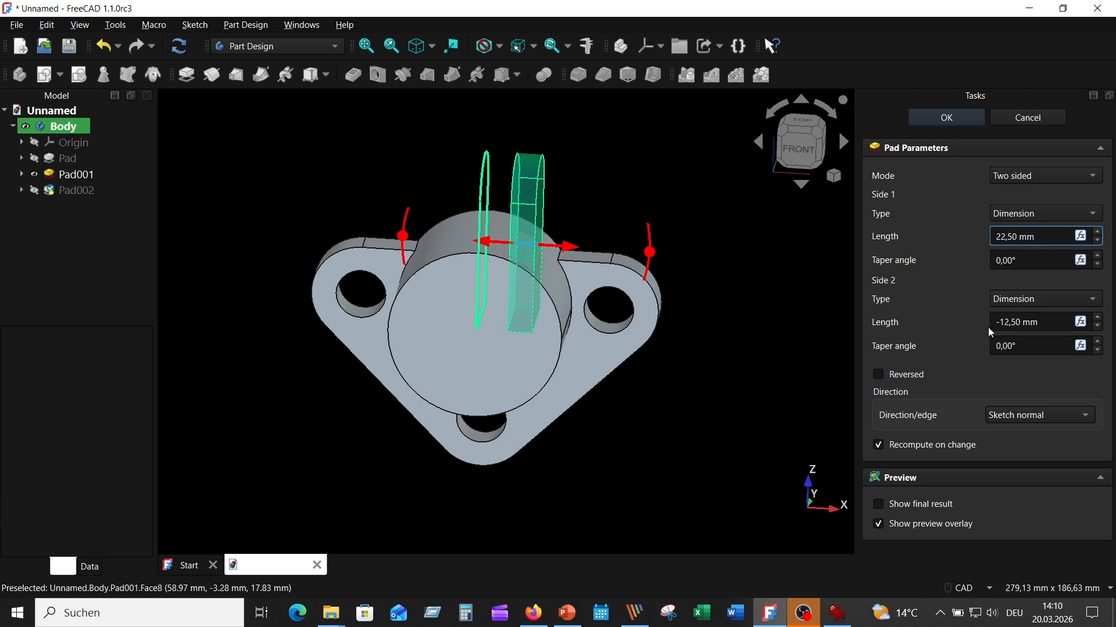
pyautogui.click(936, 117)
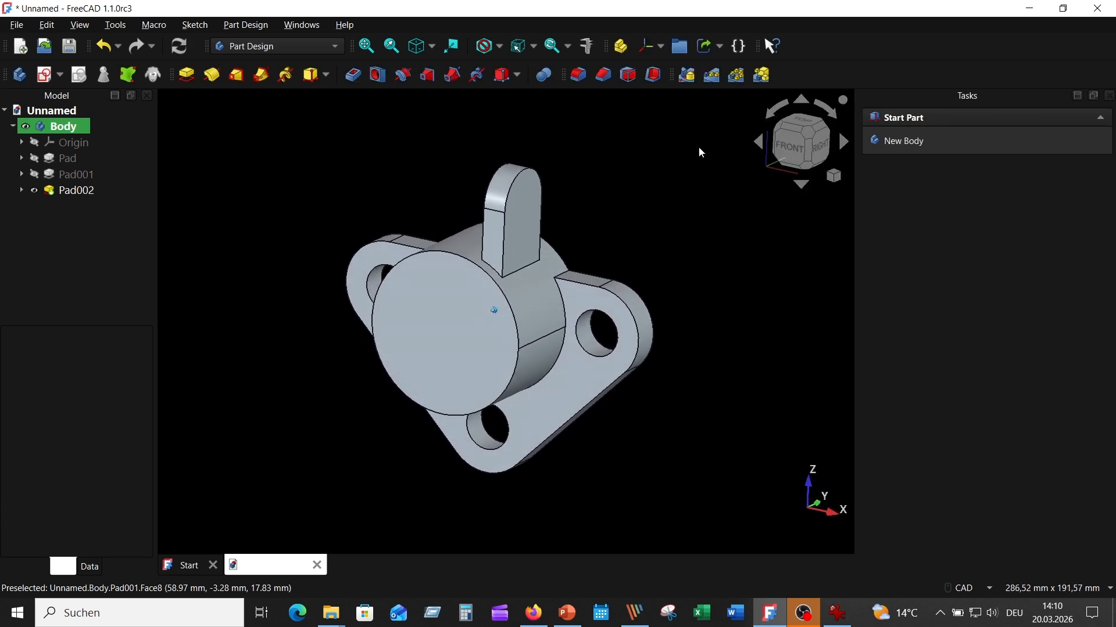
pyautogui.click(838, 614)
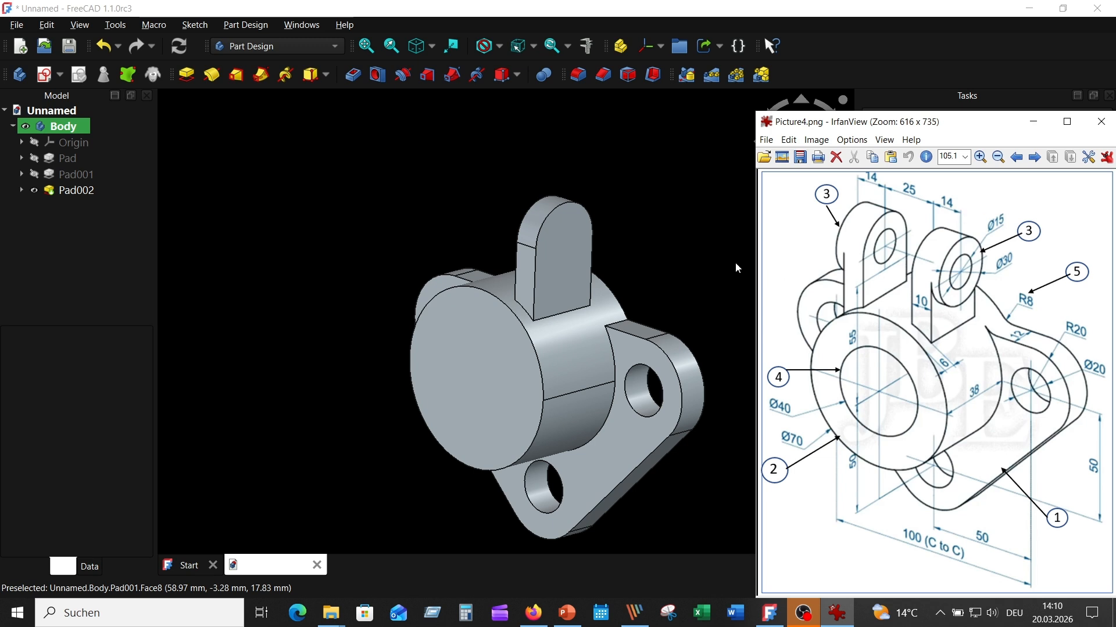
pyautogui.click(578, 235)
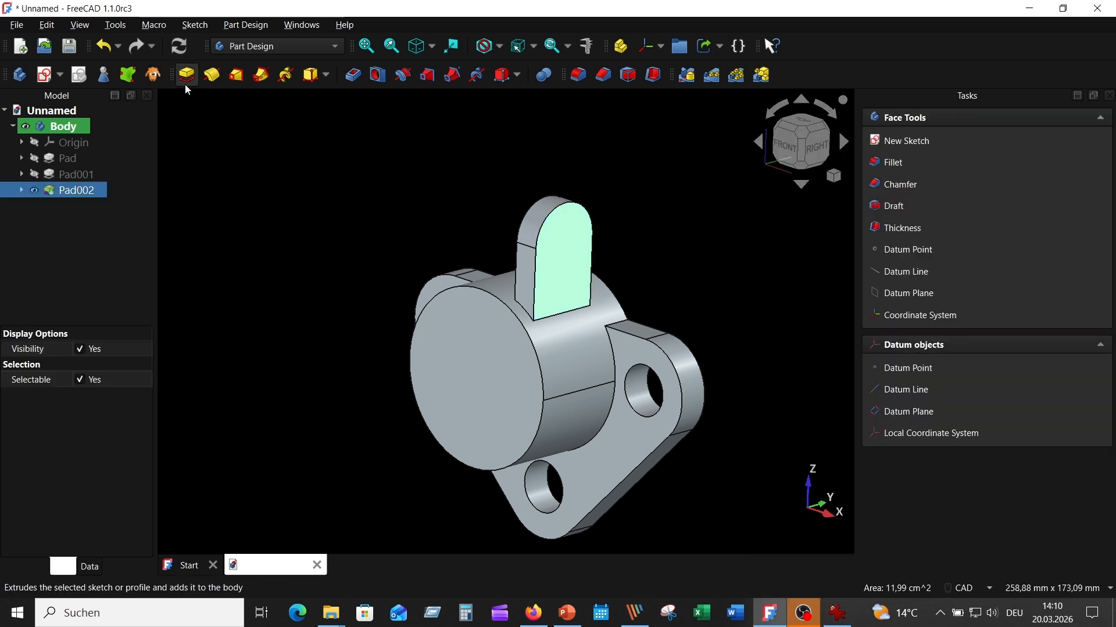
# - Start a sketch on the lug face and project its rounded top edge as external geometry
pyautogui.click(47, 75)
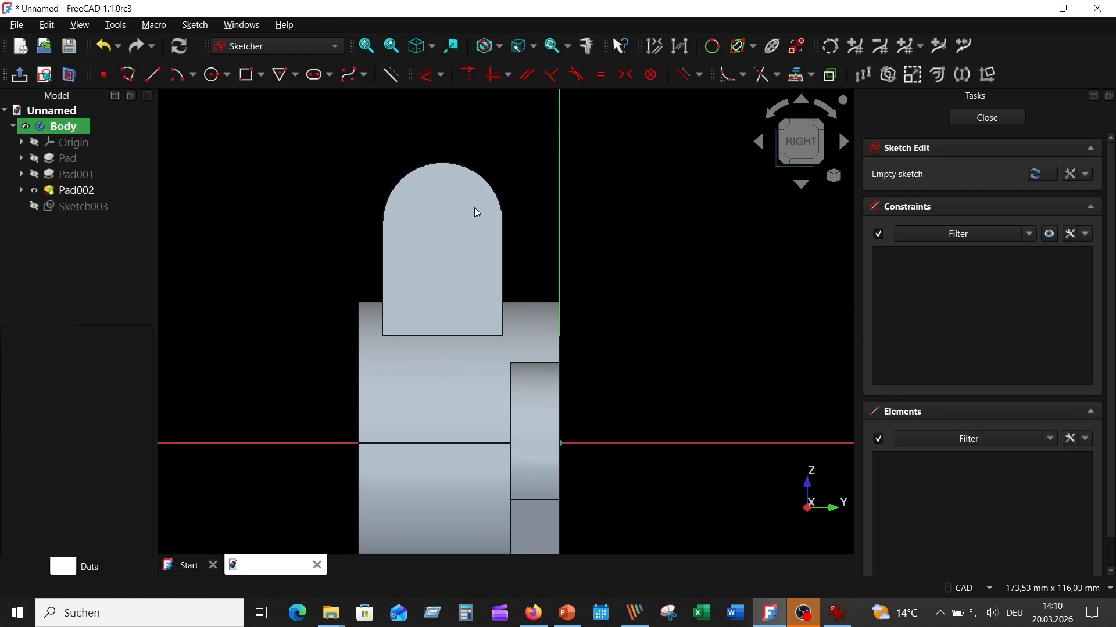
pyautogui.click(797, 75)
pyautogui.click(475, 168)
pyautogui.rightClick(636, 193)
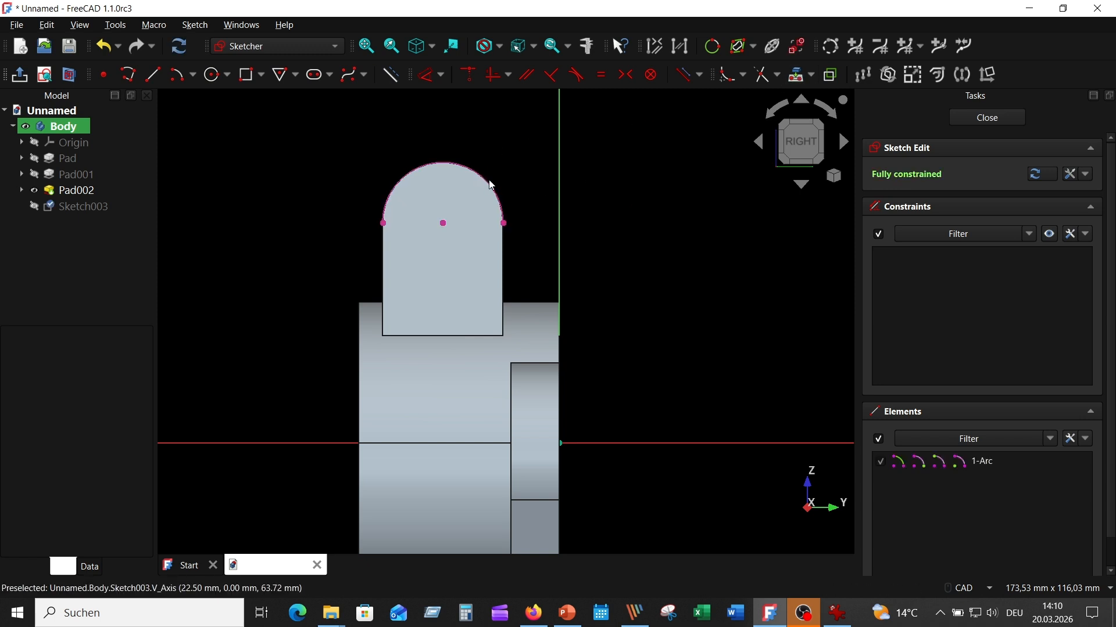
pyautogui.click(489, 188)
pyautogui.press('Escape')
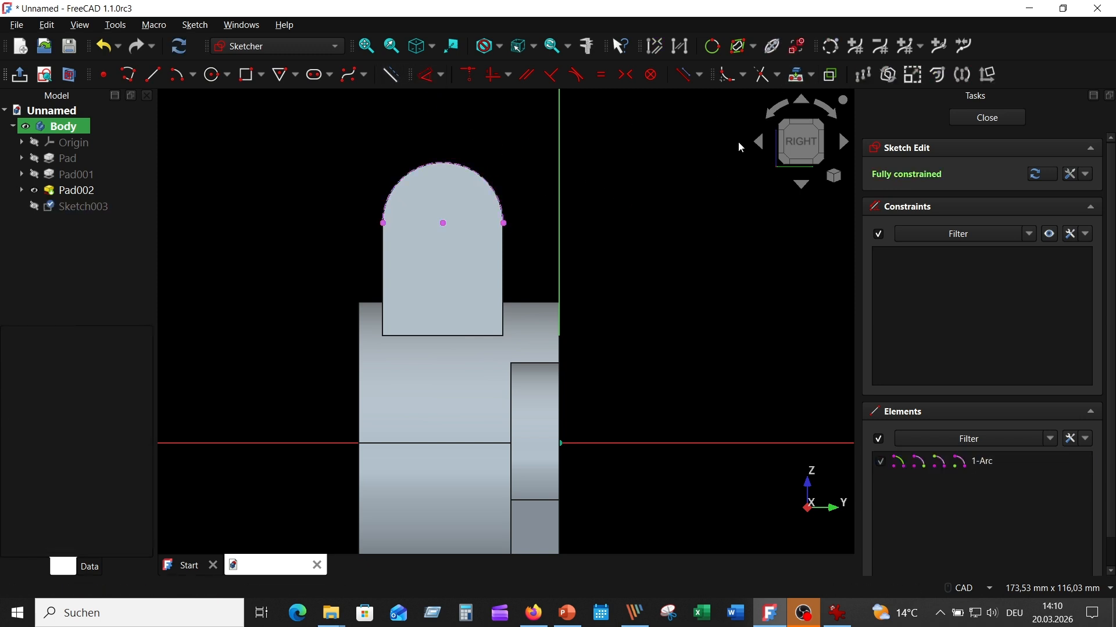
# - Draw an R15 mm circle at the arc's centre, move its label aside, and close the sketch
pyautogui.click(213, 74)
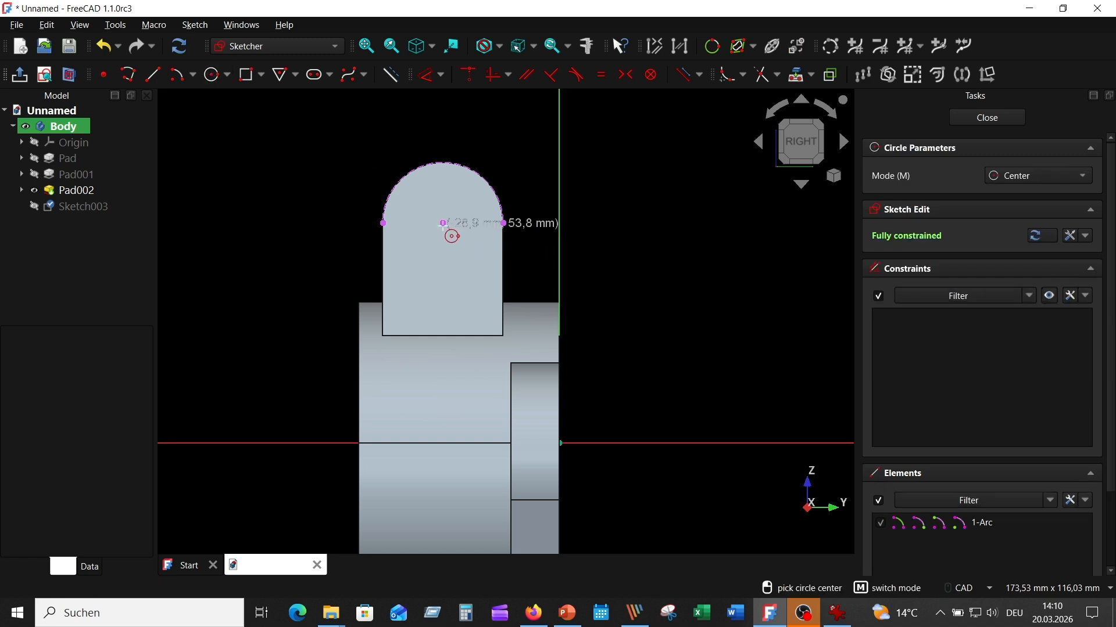
pyautogui.click(443, 223)
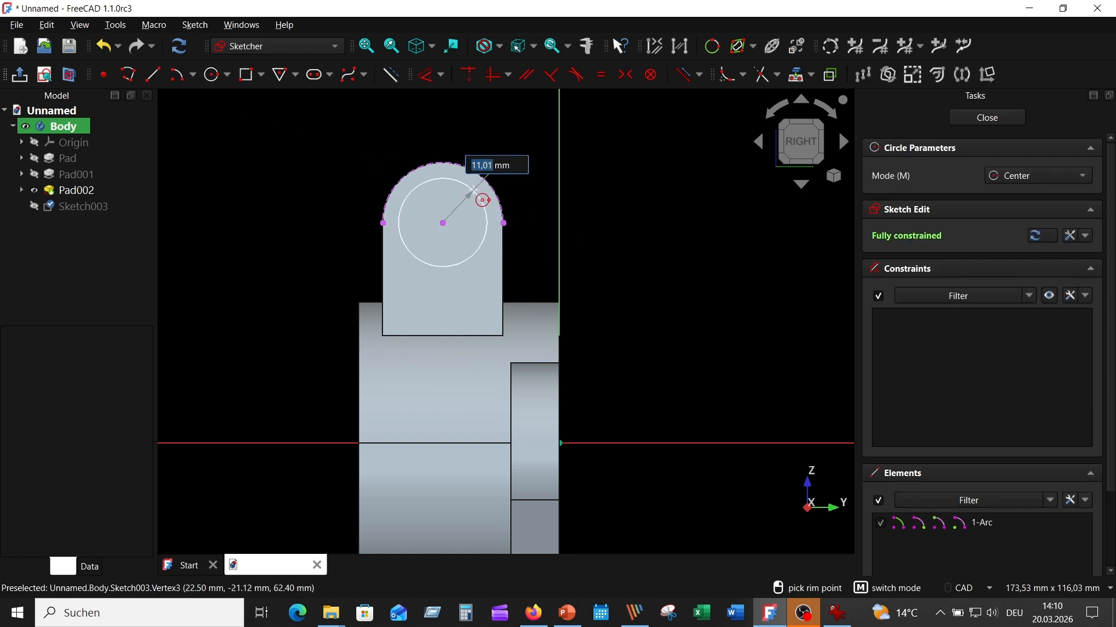
pyautogui.write('15')
pyautogui.press('Return')
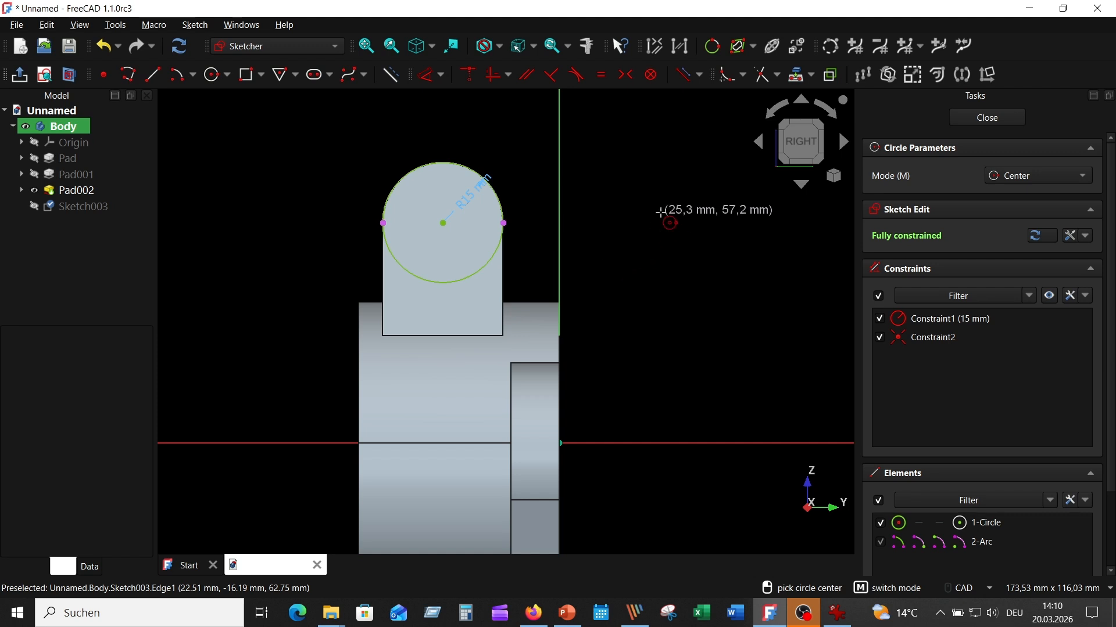
pyautogui.rightClick(660, 211)
pyautogui.moveTo(661, 212); pyautogui.dragTo(747, 219, button='middle')
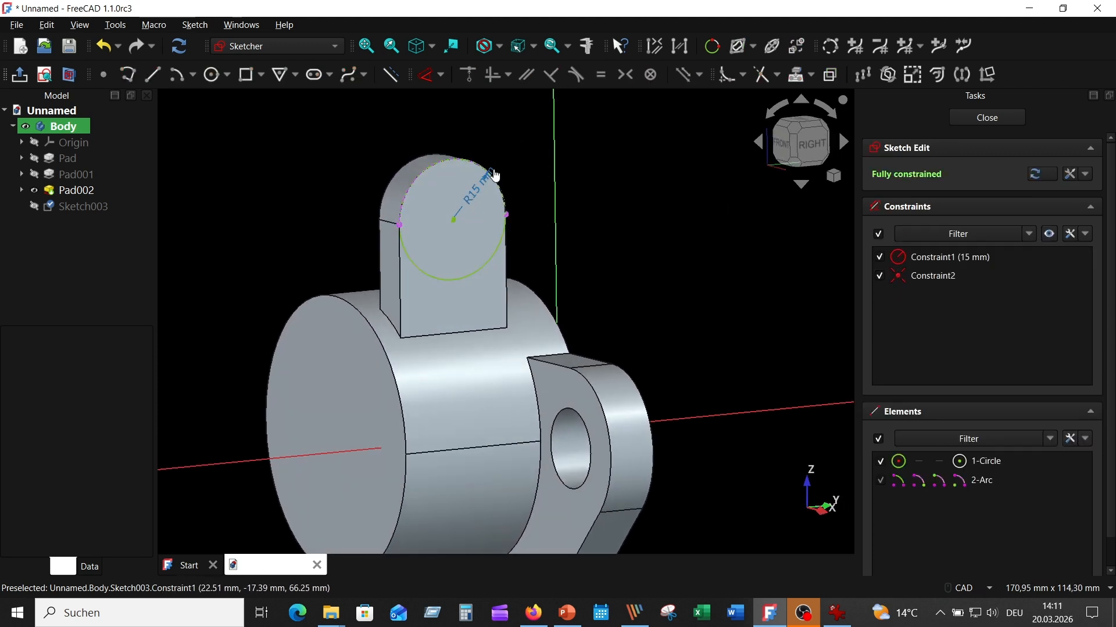
pyautogui.moveTo(496, 176); pyautogui.dragTo(515, 142)
pyautogui.click(987, 117)
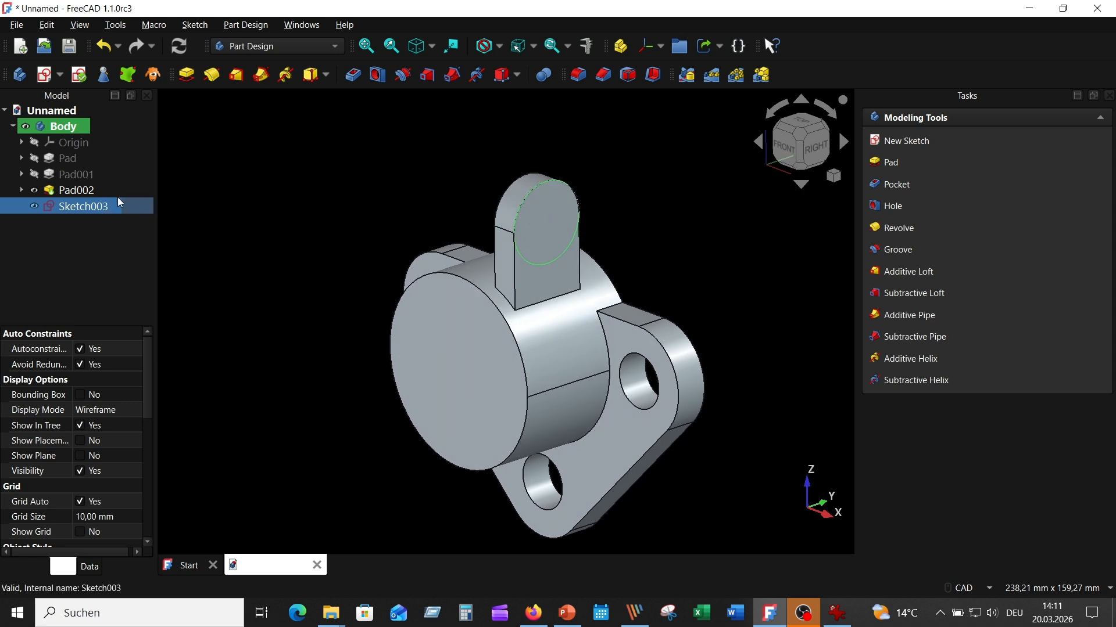
# - Pad Sketch003's R15 mm circle into a round boss on the lug face and check the reference drawing
pyautogui.click(186, 74)
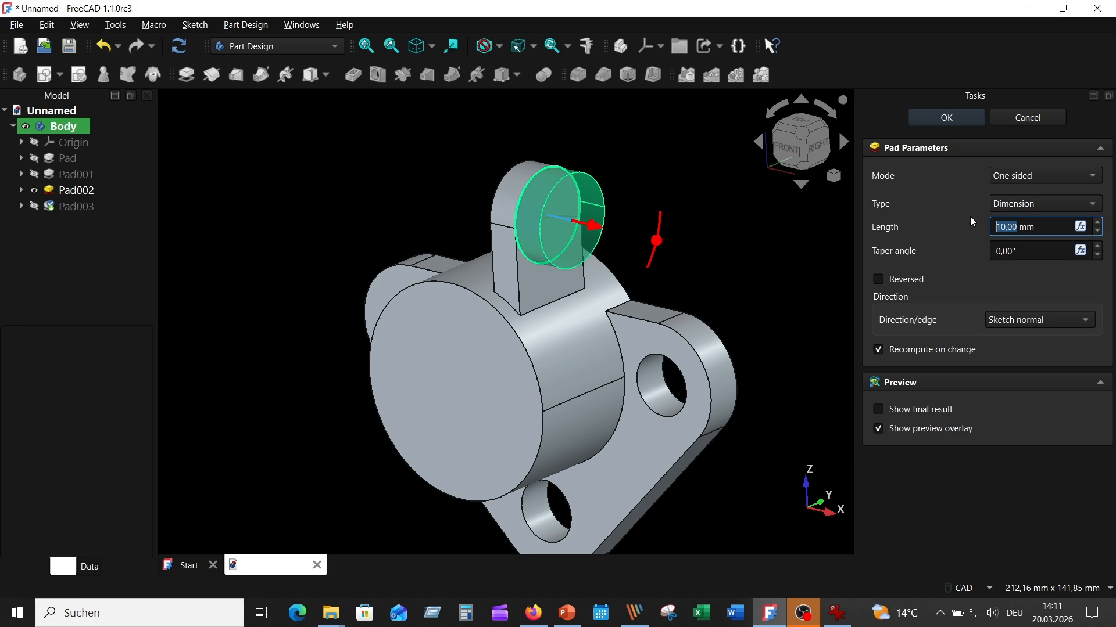
pyautogui.write('4')
pyautogui.press('Return')
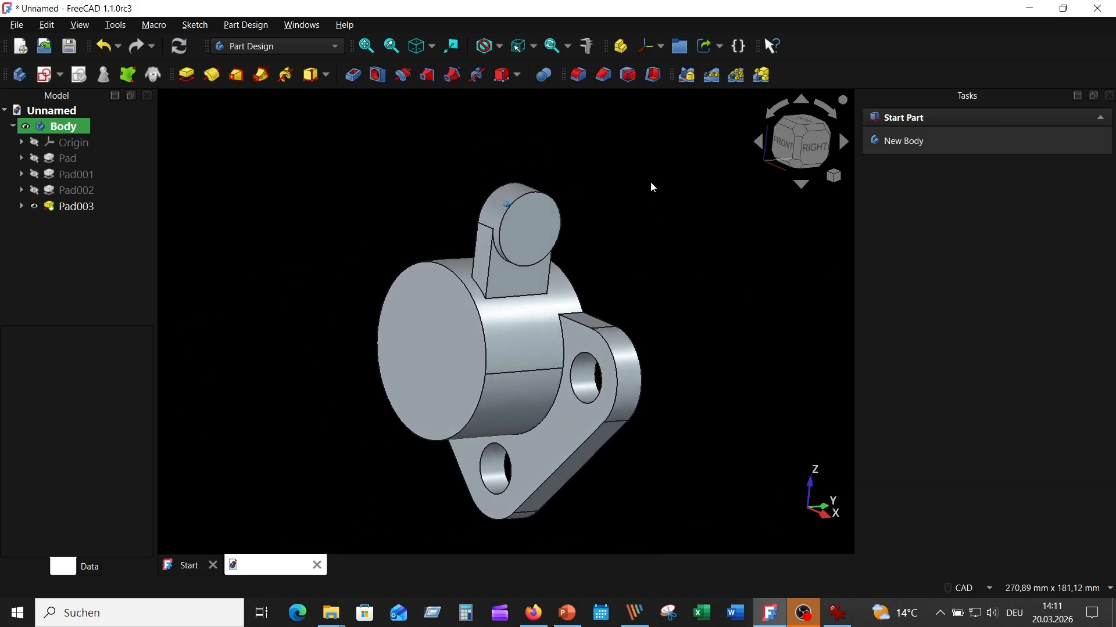
pyautogui.click(837, 613)
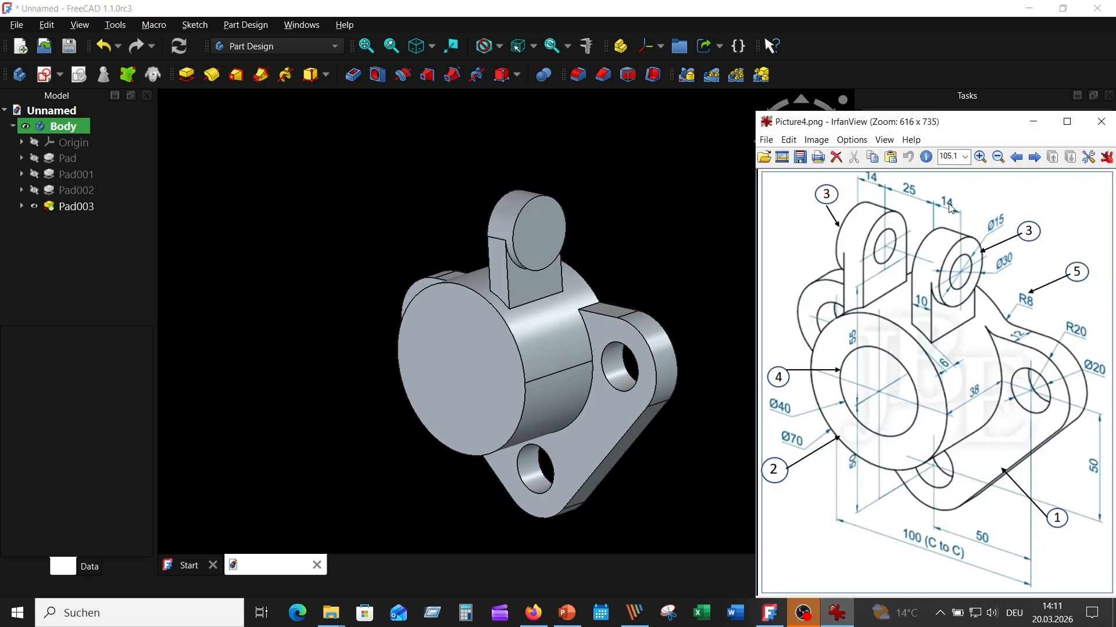
pyautogui.click(657, 184)
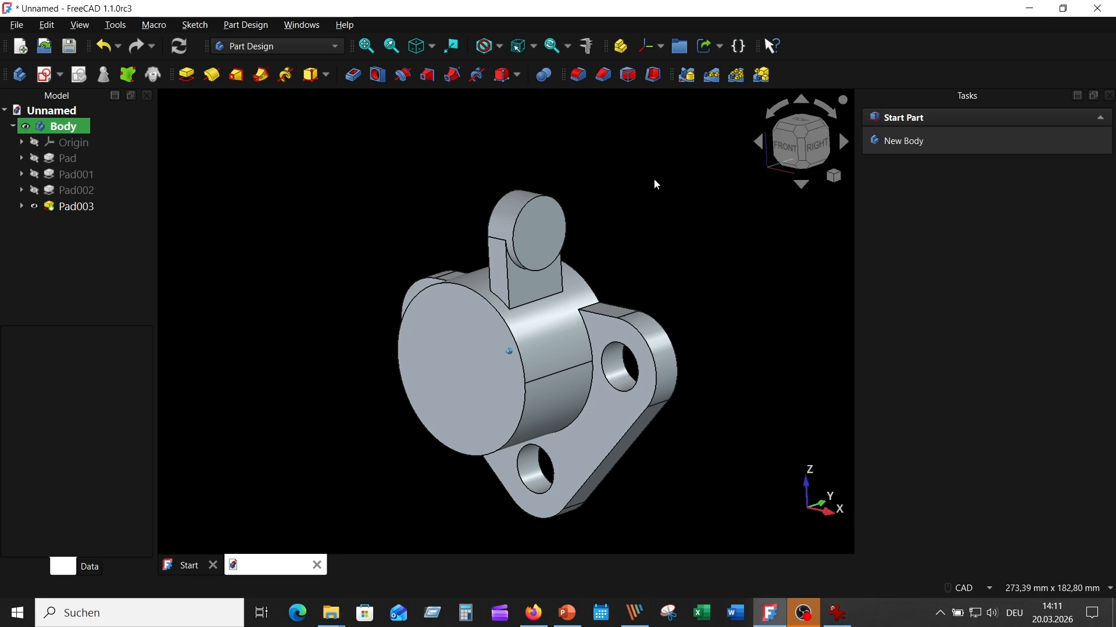
# - Mirror Pad002 and Pad003 across the base YZ-plane, then view isometric and check the reference drawing
pyautogui.click(89, 190)
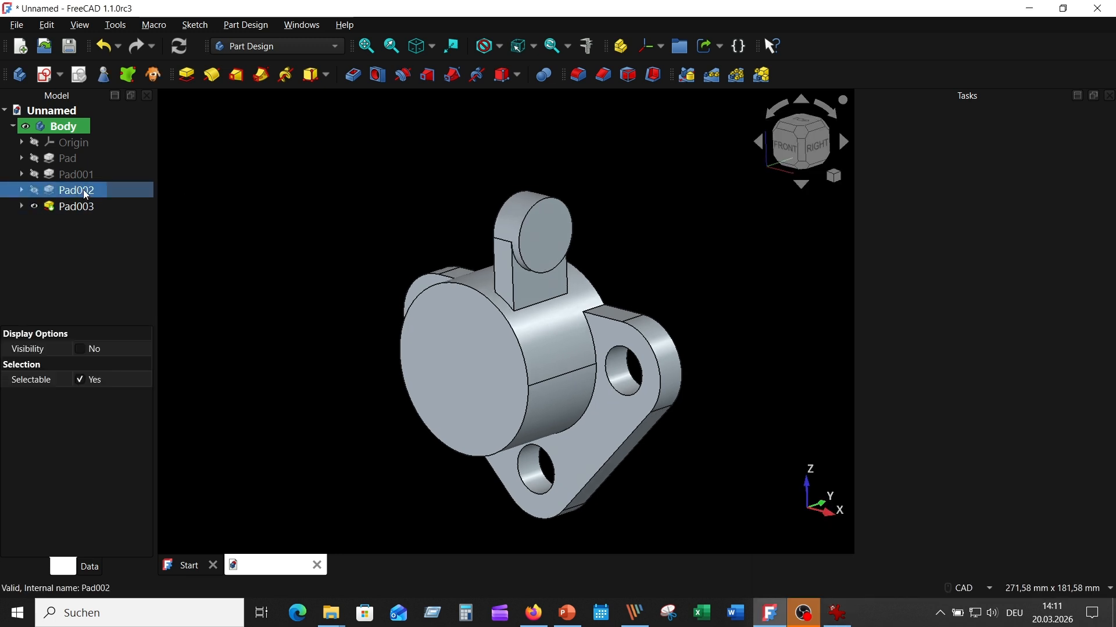
pyautogui.keyDown('ctrl'); pyautogui.click(96, 207); pyautogui.keyUp('ctrl')
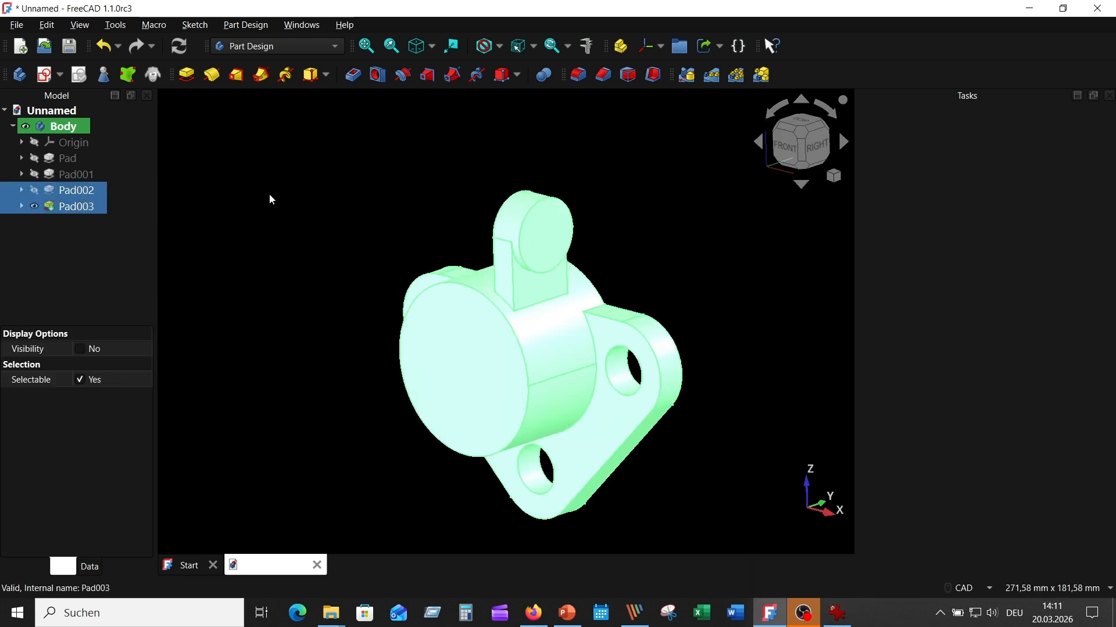
pyautogui.click(690, 79)
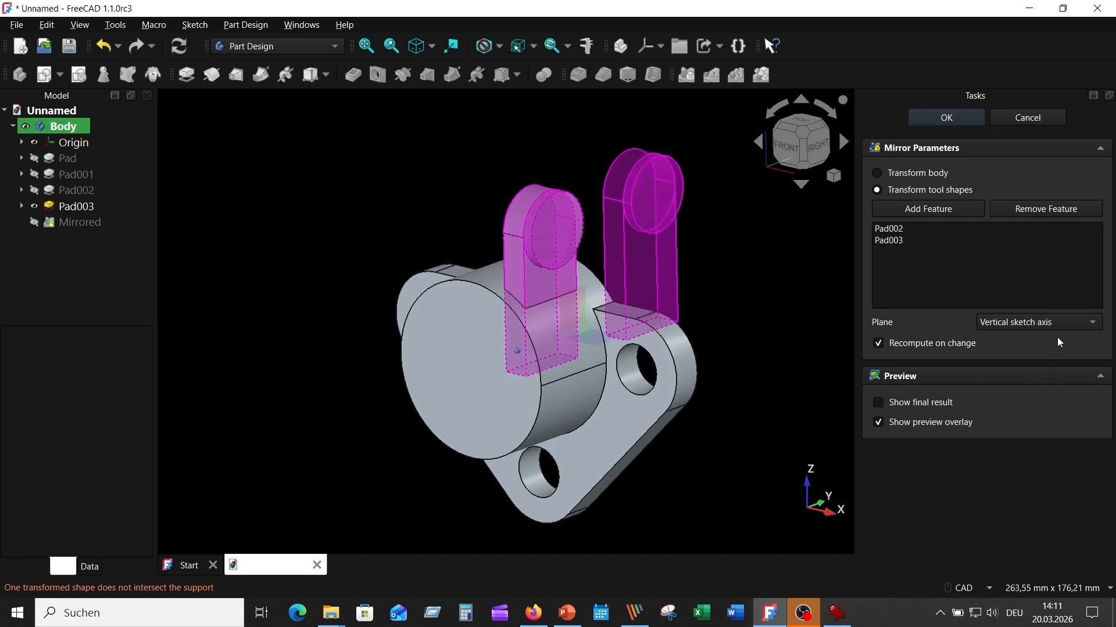
pyautogui.click(1055, 322)
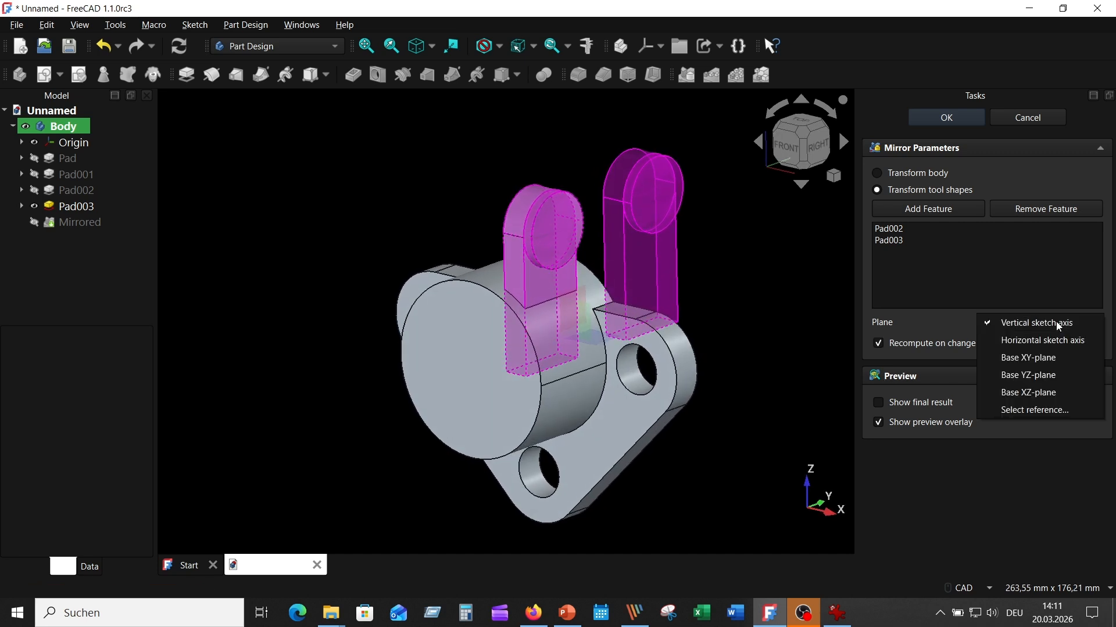
pyautogui.click(1033, 375)
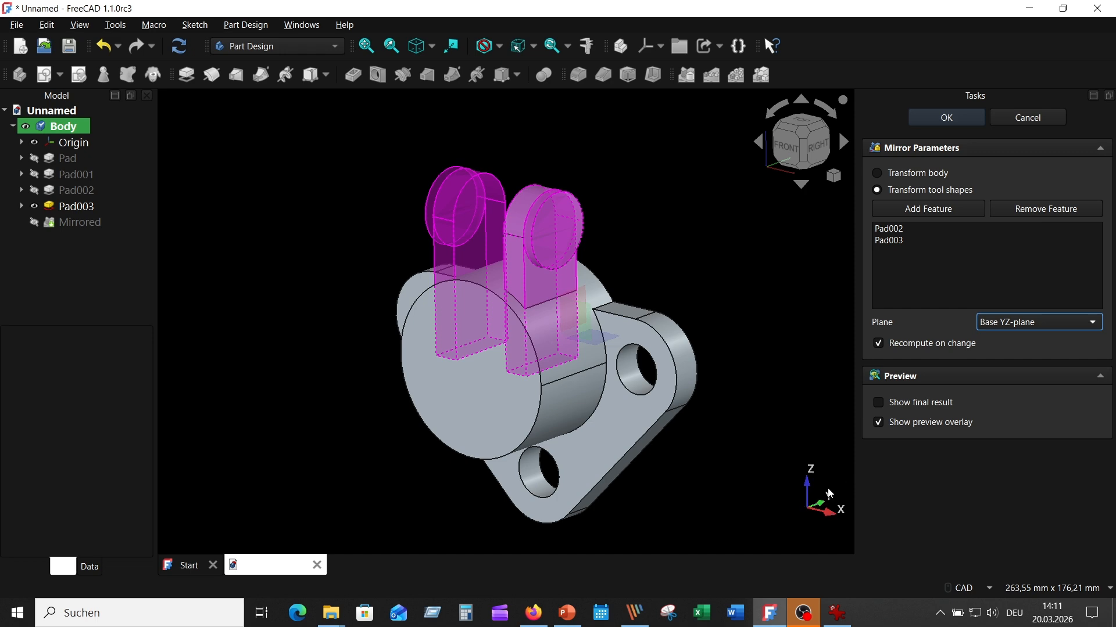
pyautogui.moveTo(707, 420); pyautogui.dragTo(837, 282, button='middle')
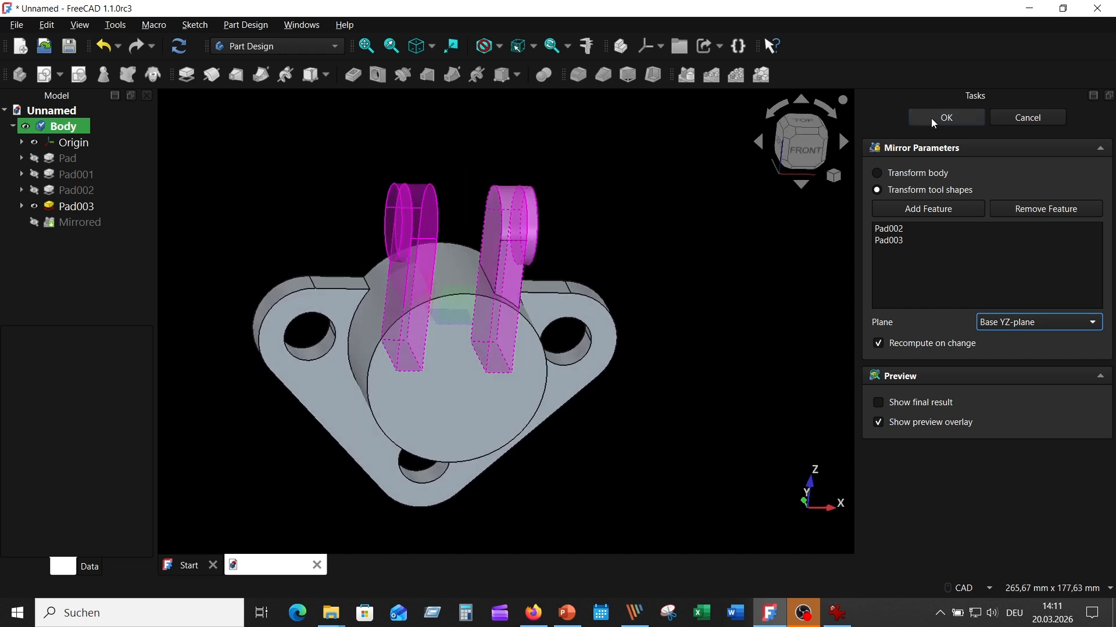
pyautogui.click(940, 118)
pyautogui.press('0')
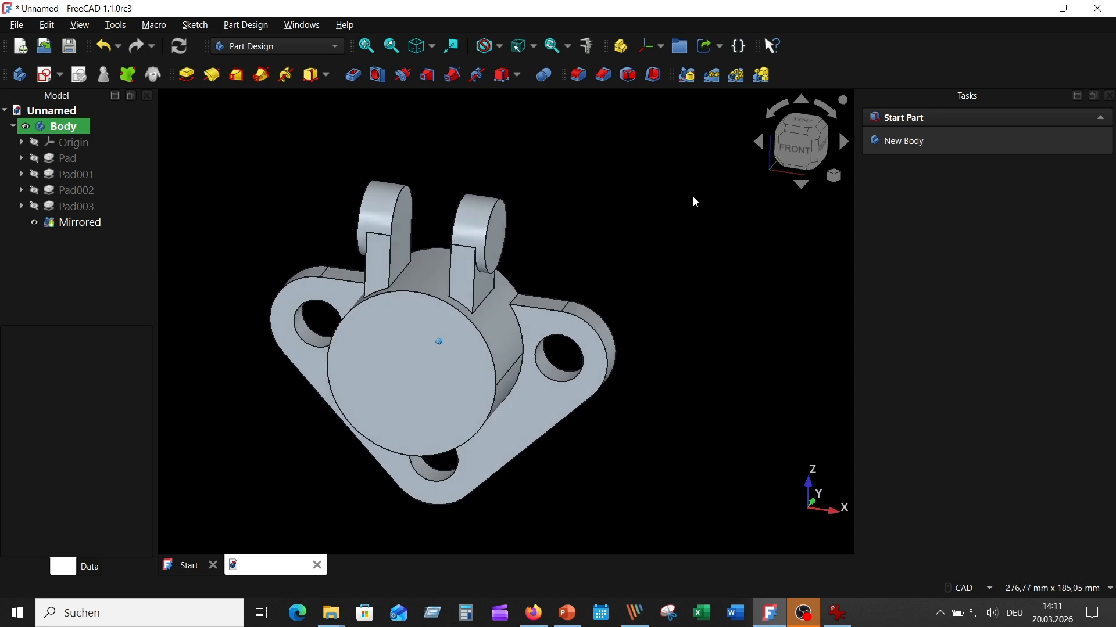
pyautogui.click(837, 614)
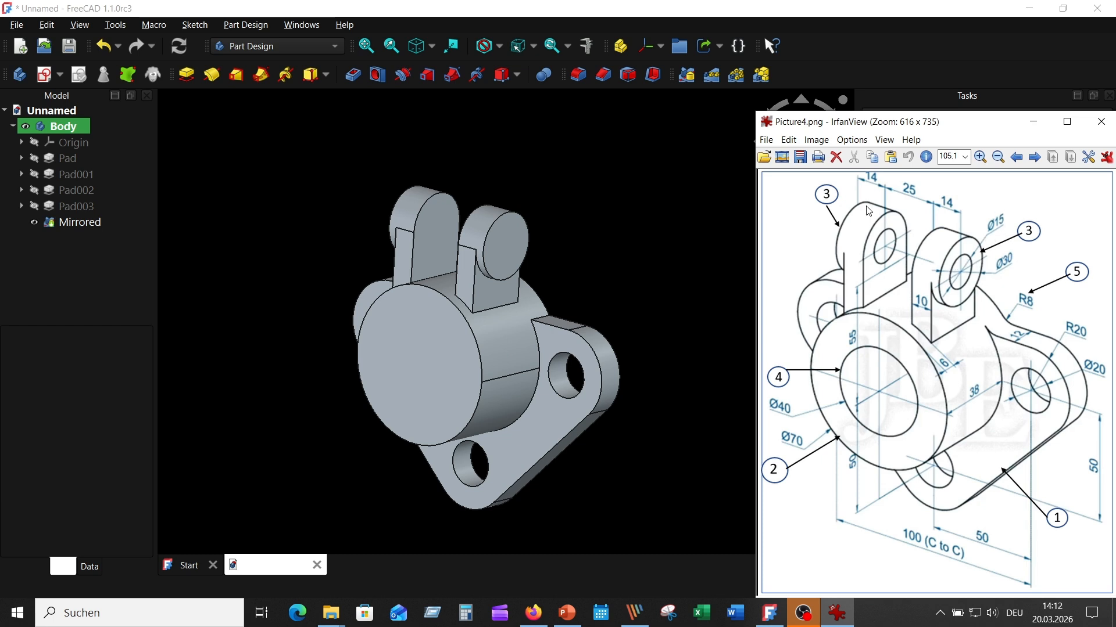
# - Add a Hole on the right lug's end face: Through all, 15 mm diameter, passing through both lugs
pyautogui.click(635, 204)
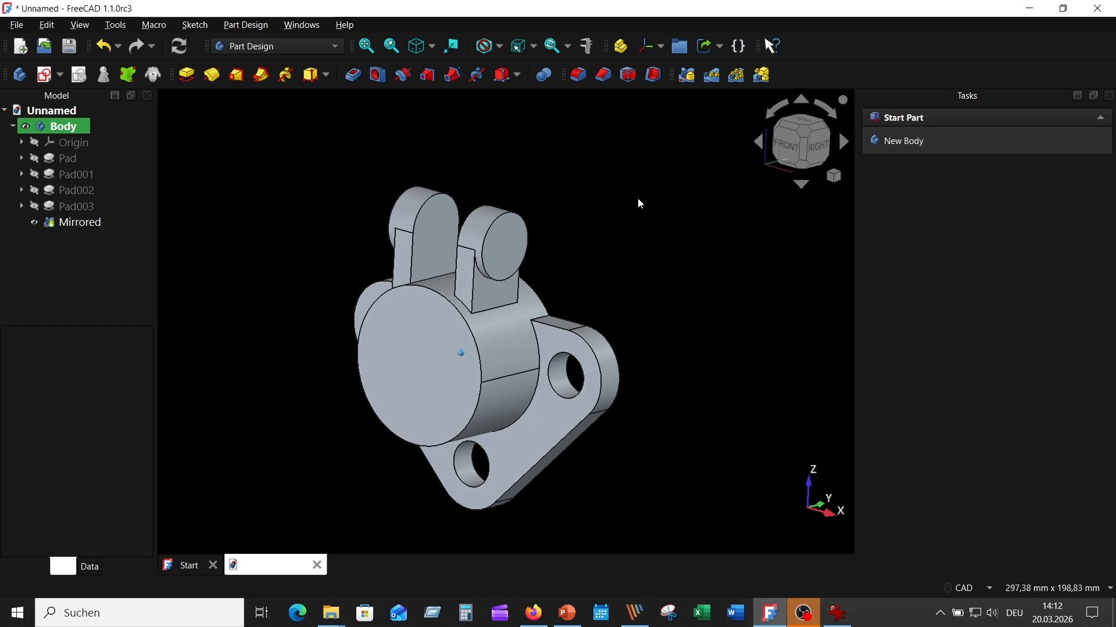
pyautogui.click(499, 248)
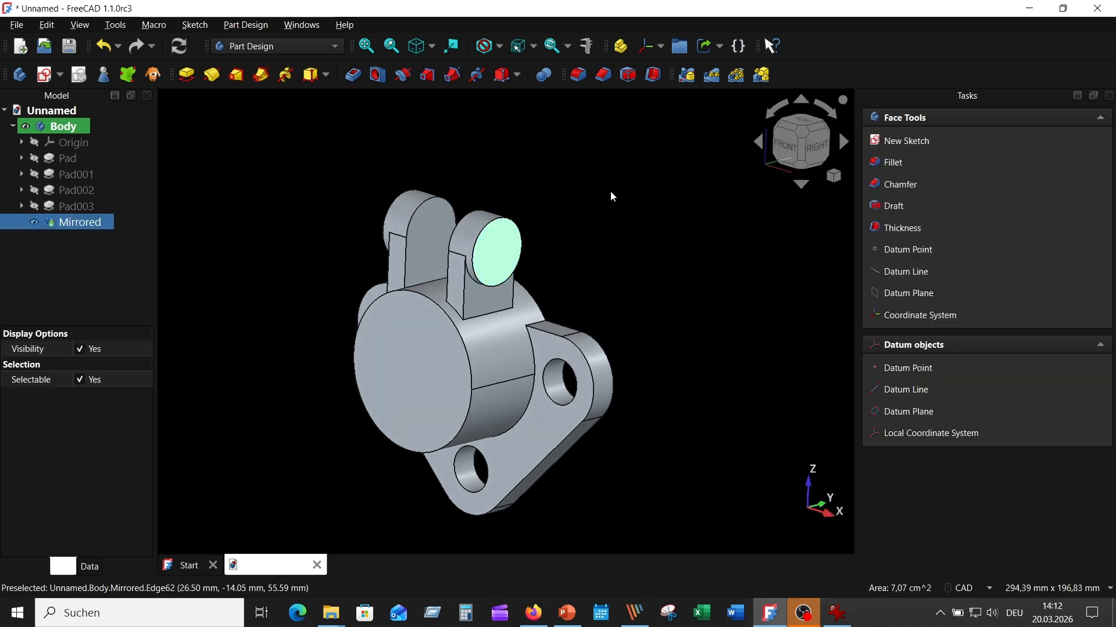
pyautogui.click(377, 75)
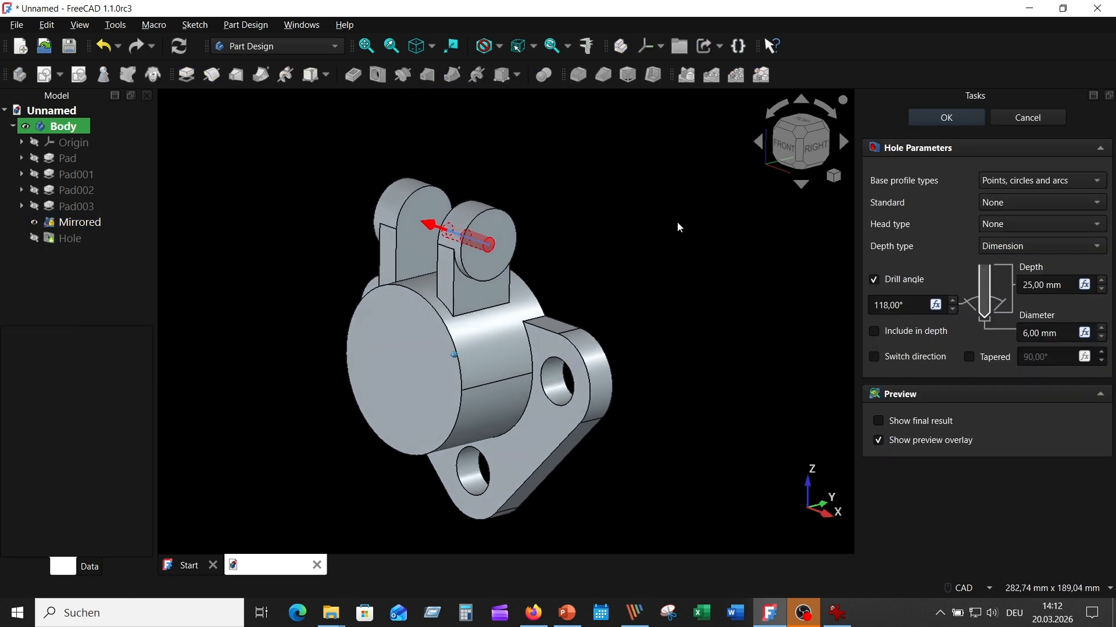
pyautogui.click(1022, 246)
pyautogui.click(1028, 265)
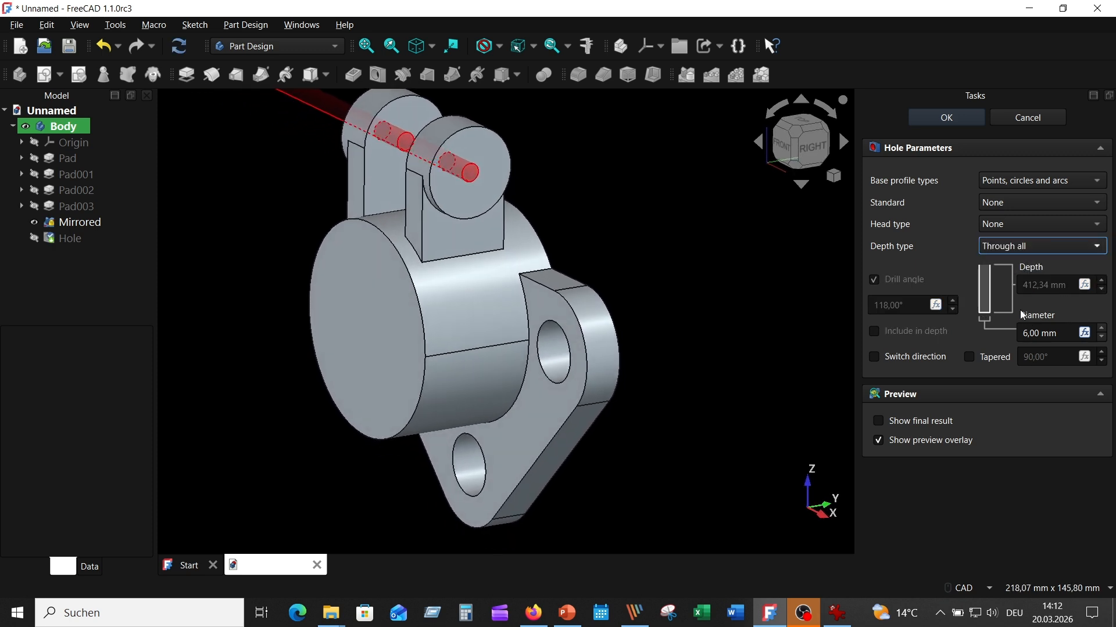
pyautogui.click(1028, 333)
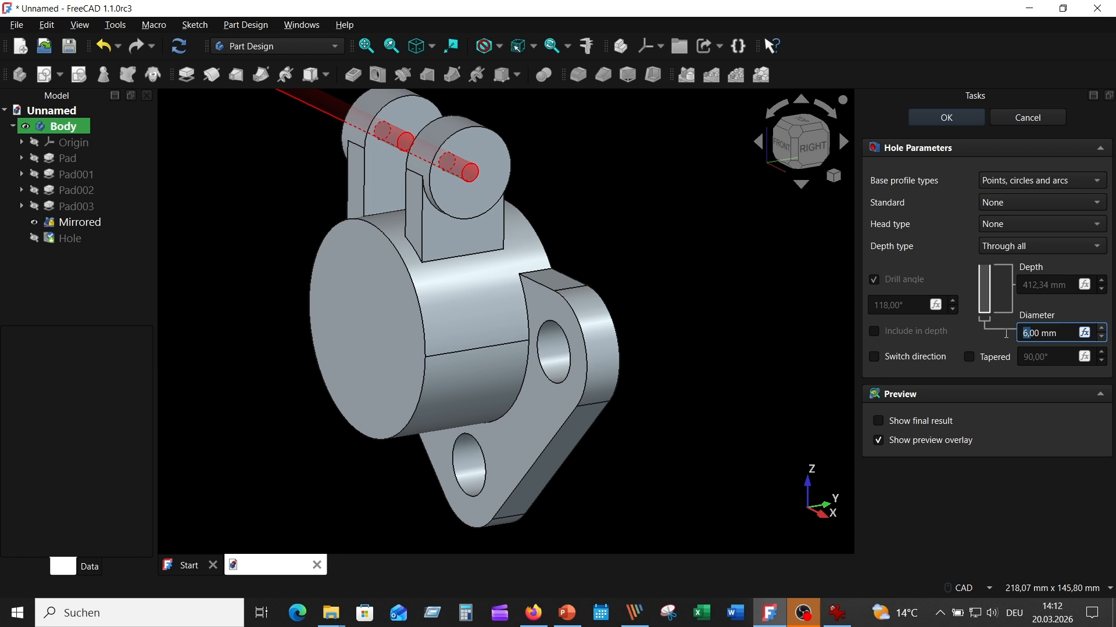
pyautogui.write('15')
pyautogui.press('Return')
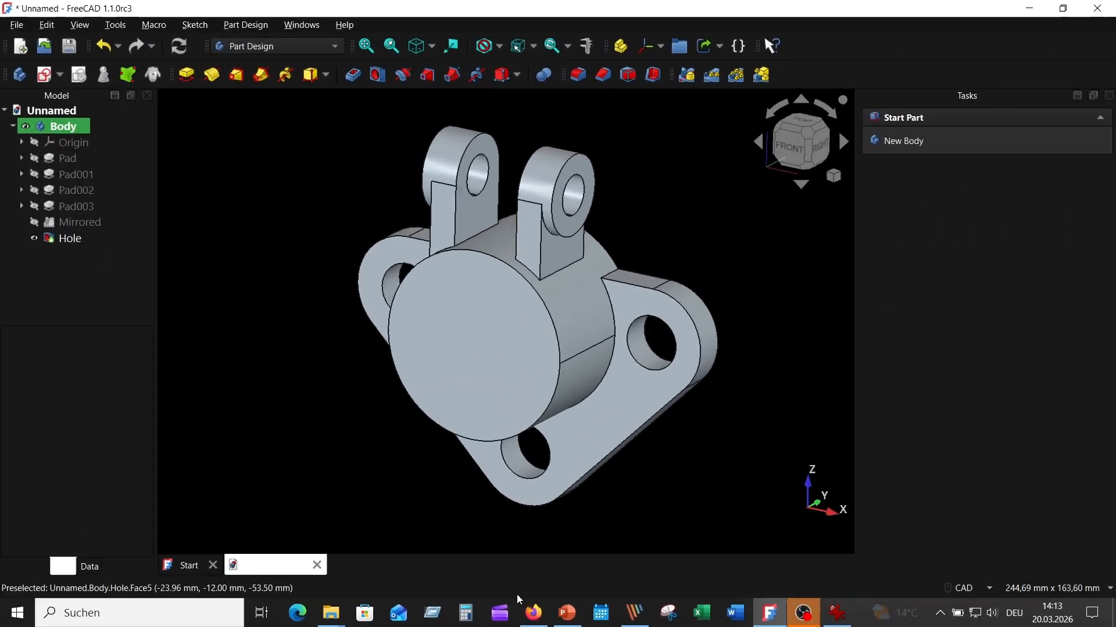
pyautogui.click(844, 620)
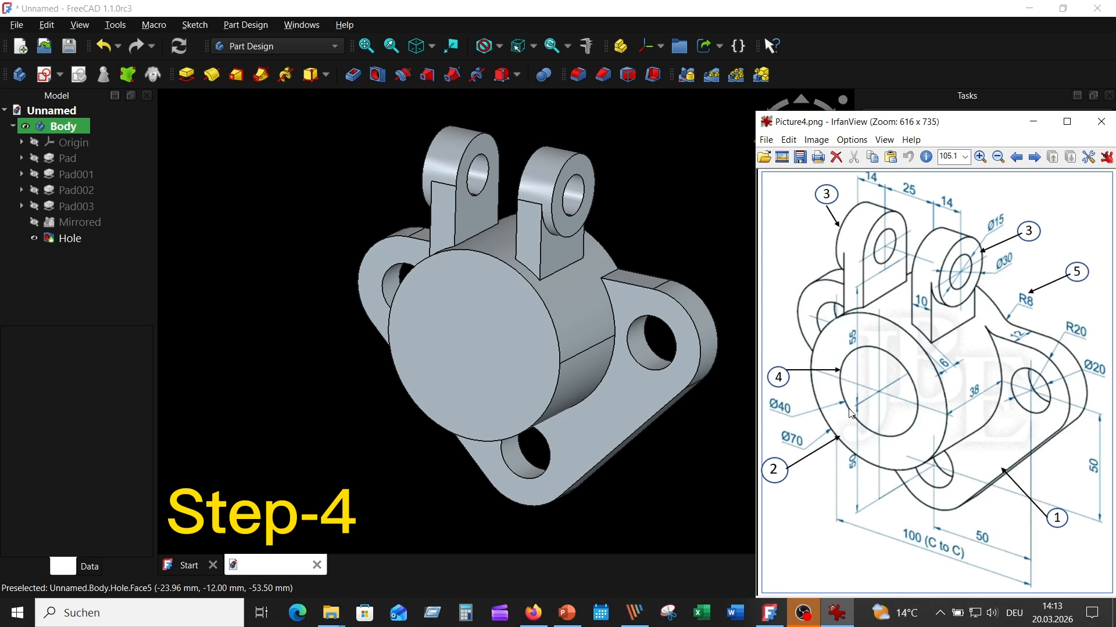
# - Add Hole001 on the boss front face: Through all, 40 mm diameter
pyautogui.click(506, 357)
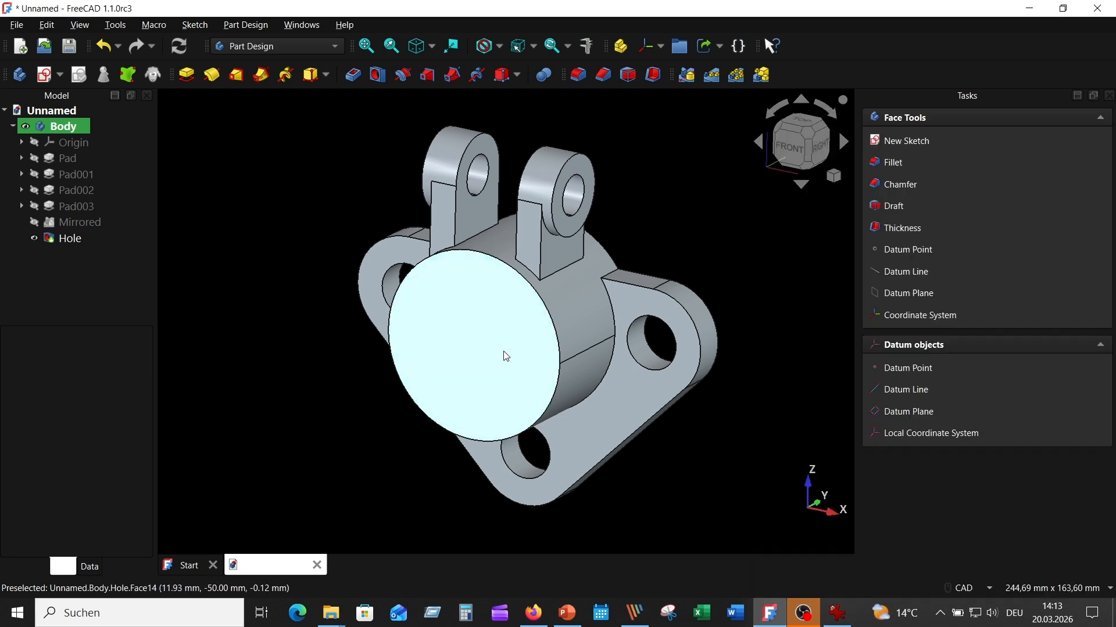
pyautogui.click(378, 75)
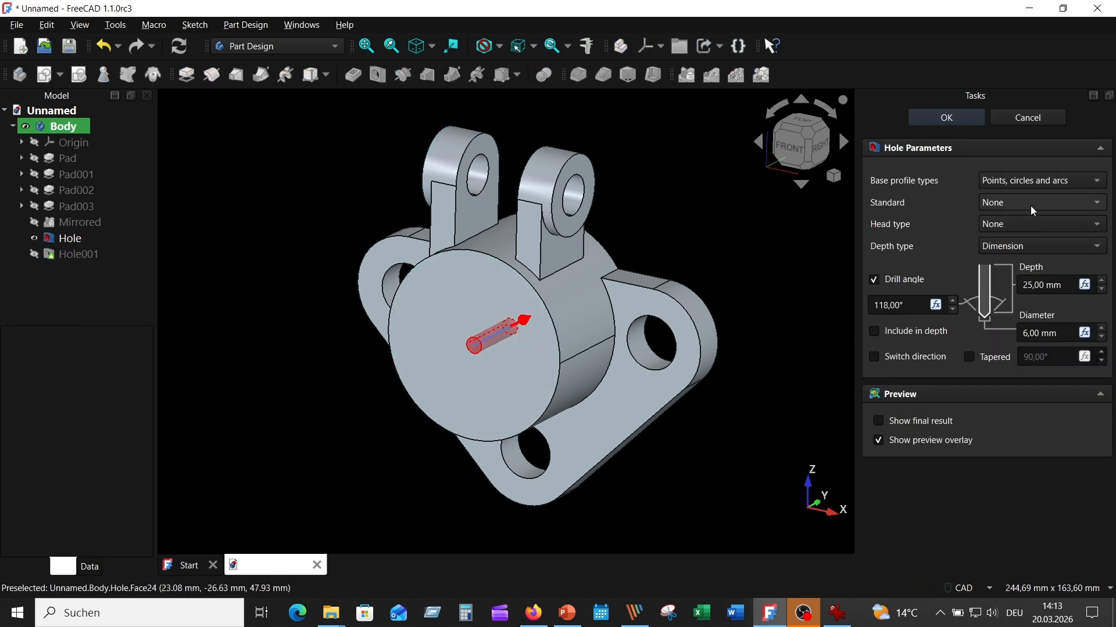
pyautogui.click(1027, 250)
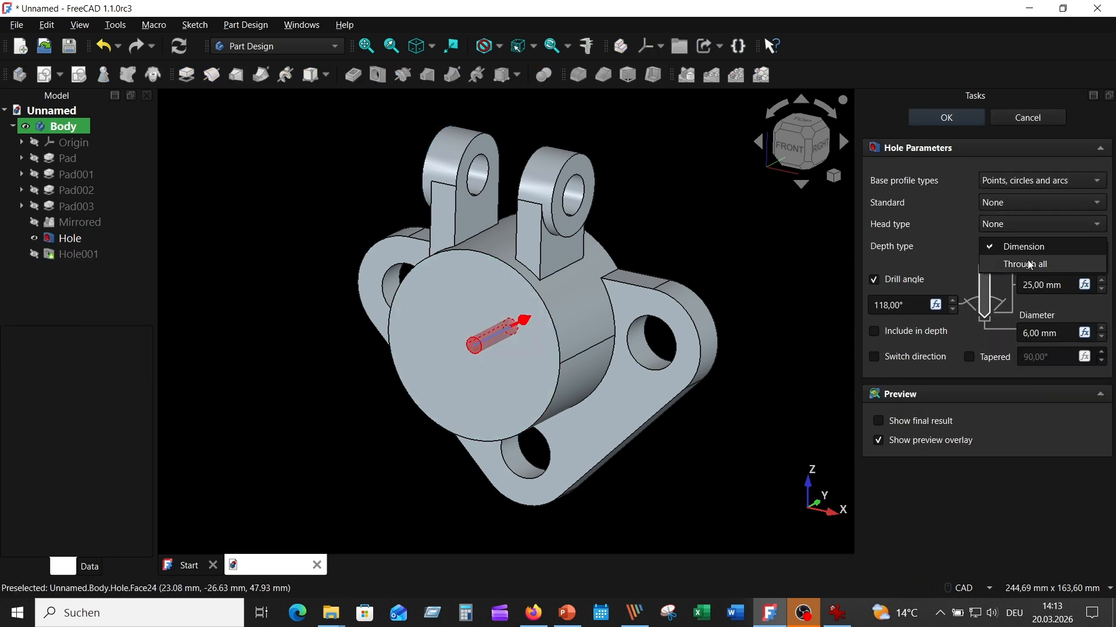
pyautogui.click(1028, 264)
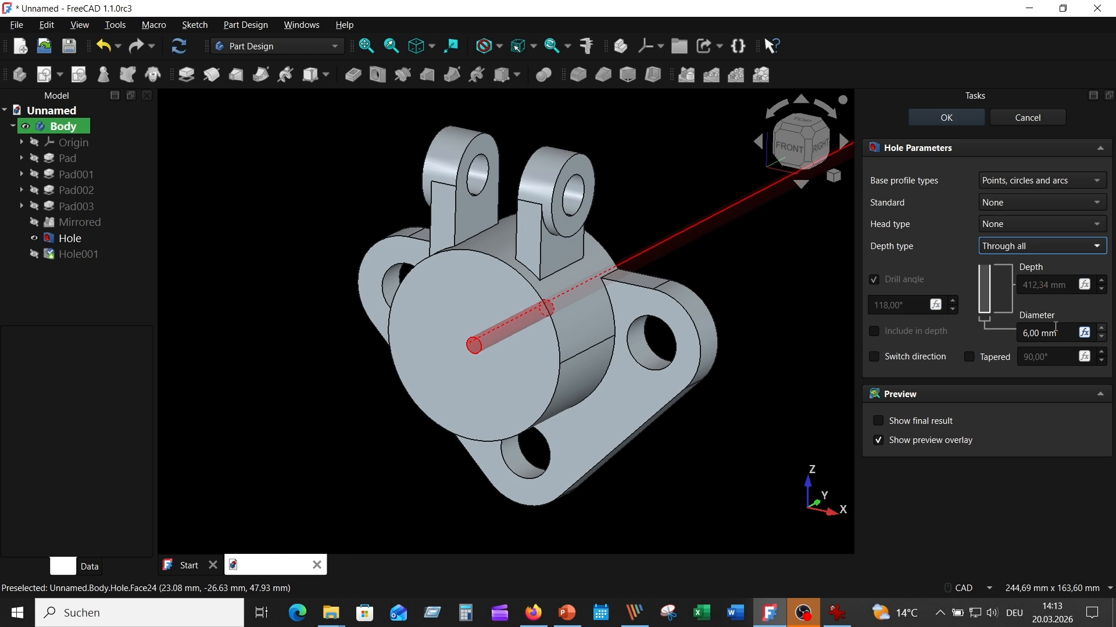
pyautogui.click(1028, 332)
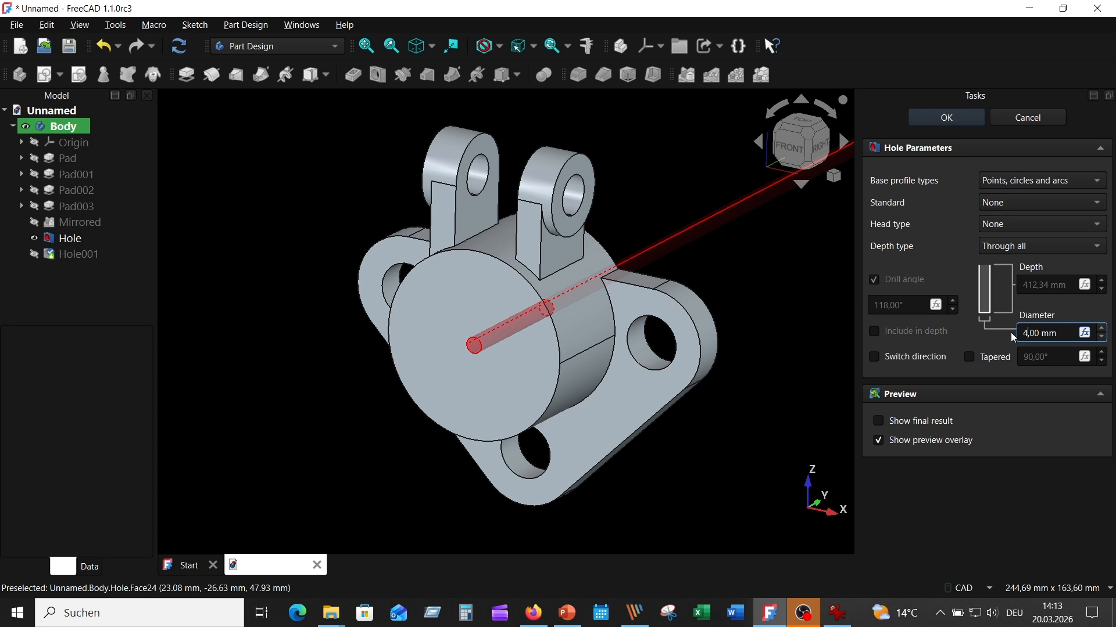
pyautogui.write('40')
pyautogui.click(957, 118)
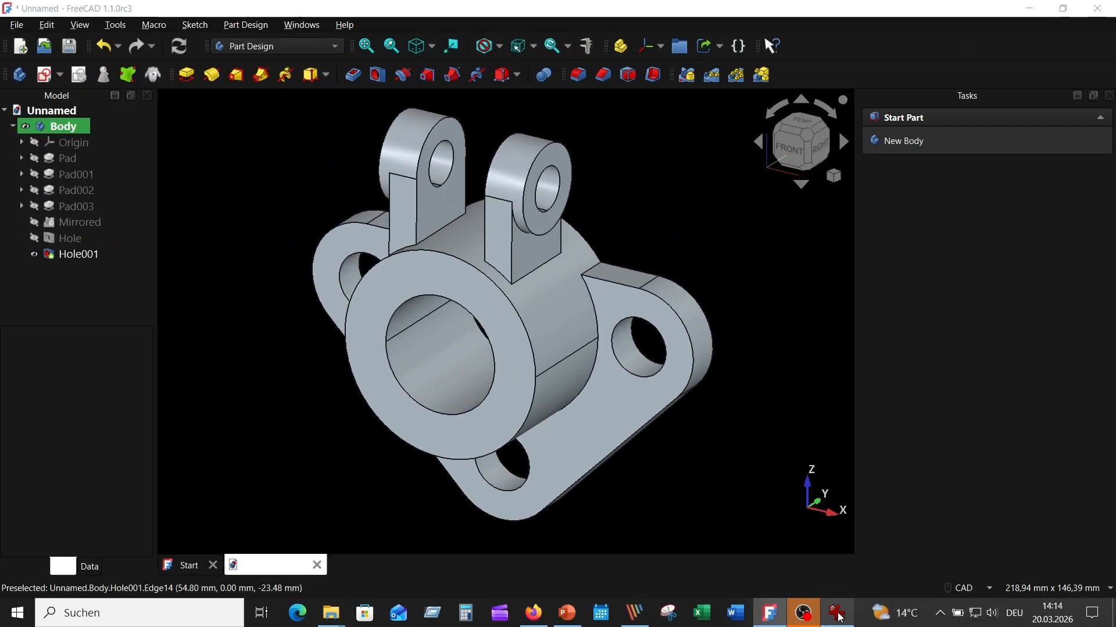
# - Fillet Edge29 and Edge6, where the boss meets the base plate, with an 8 mm radius
pyautogui.click(838, 615)
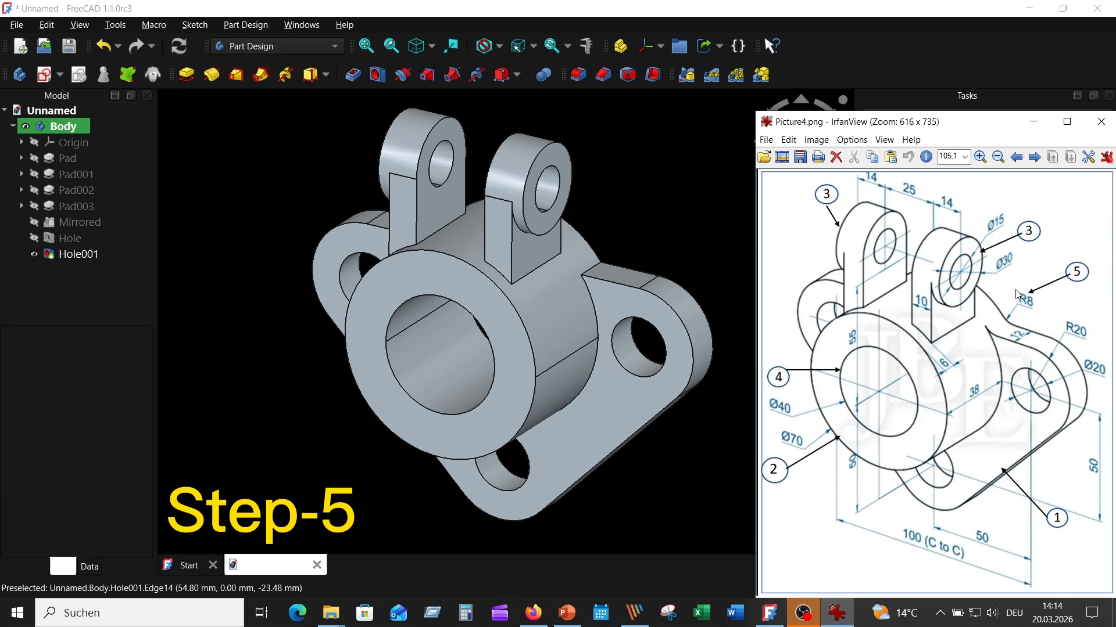
pyautogui.click(681, 189)
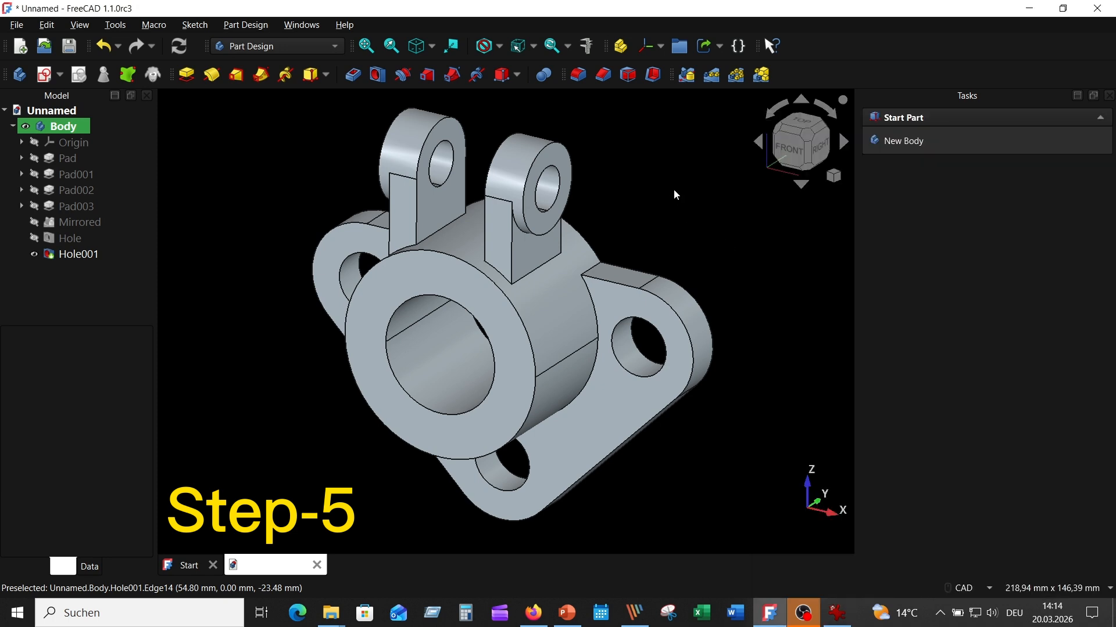
pyautogui.moveTo(674, 190); pyautogui.dragTo(623, 105, button='middle')
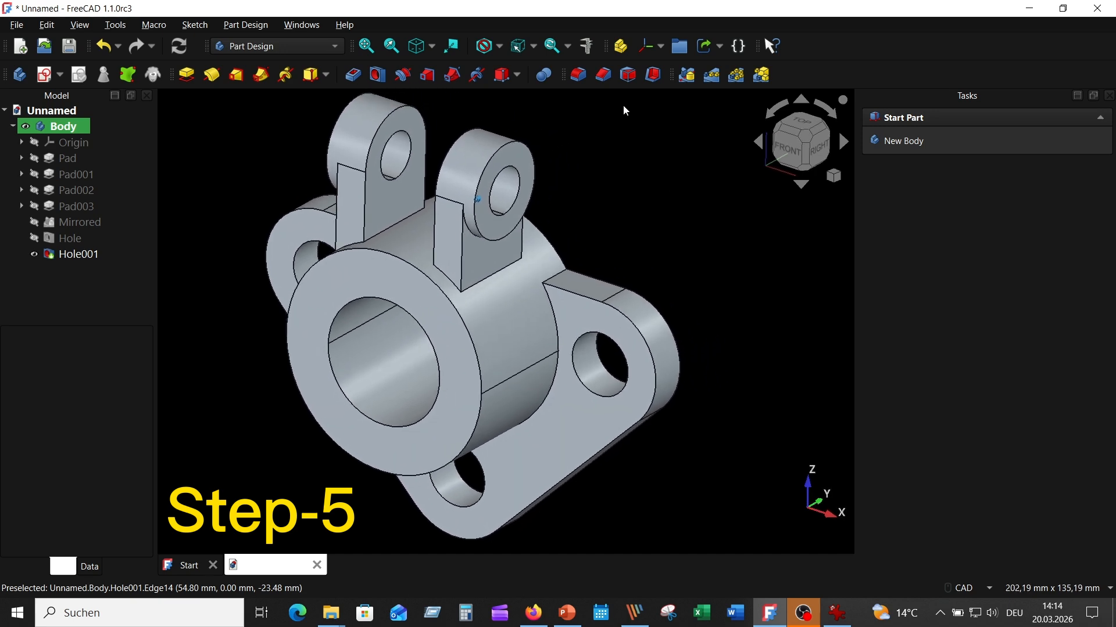
pyautogui.click(578, 75)
pyautogui.moveTo(677, 214); pyautogui.dragTo(567, 253, button='middle')
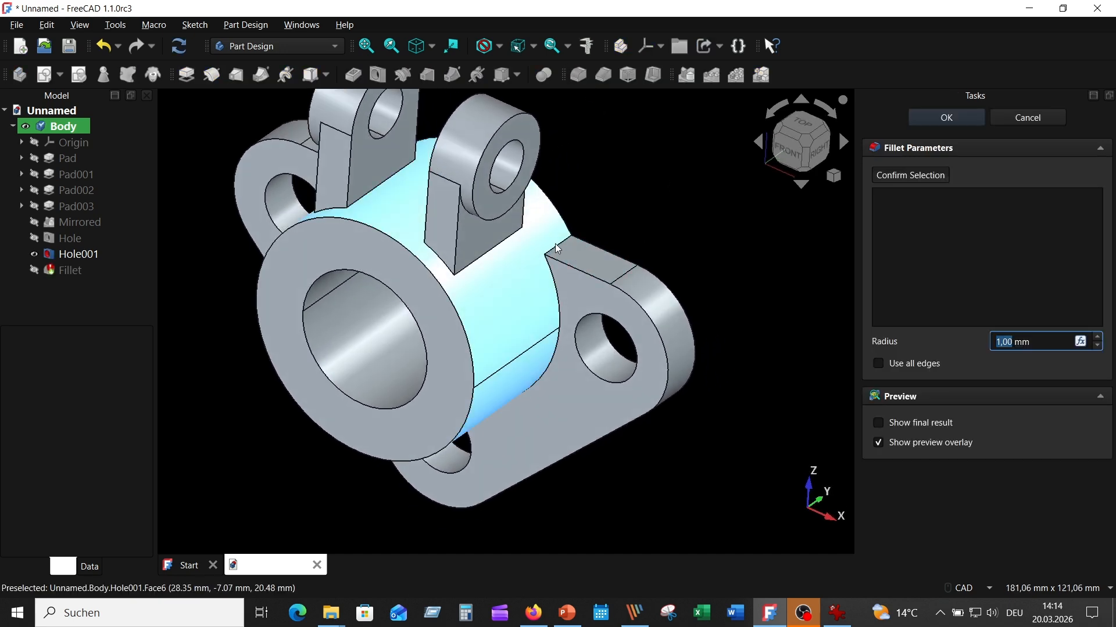
pyautogui.click(559, 242)
pyautogui.moveTo(655, 219); pyautogui.dragTo(573, 266, button='middle')
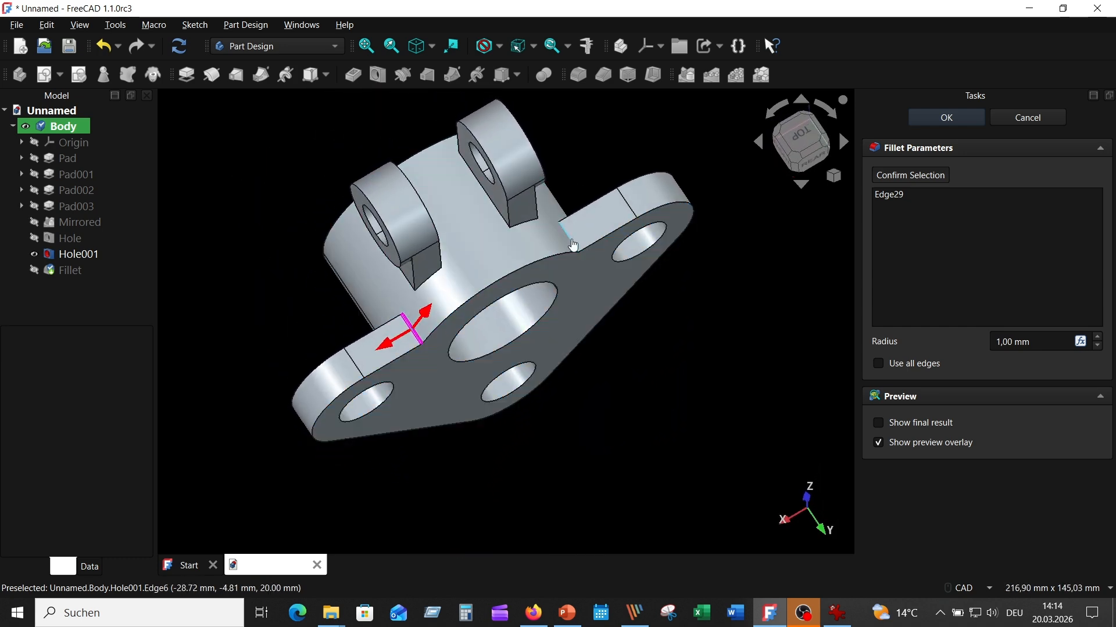
pyautogui.click(571, 239)
pyautogui.moveTo(670, 297); pyautogui.dragTo(1075, 357, button='middle')
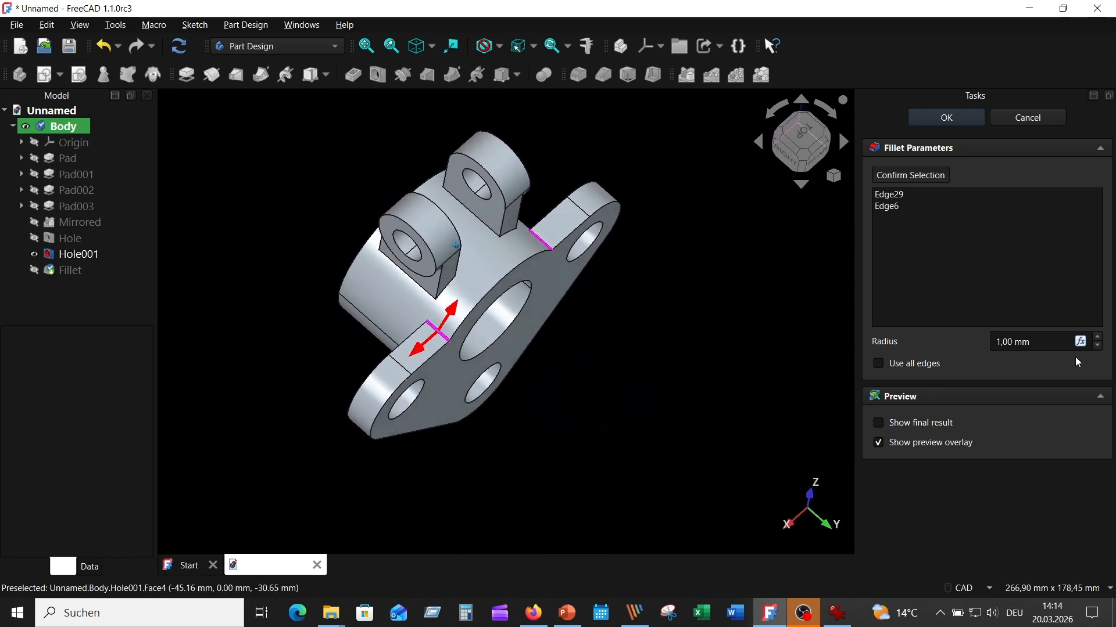
pyautogui.click(1101, 337)
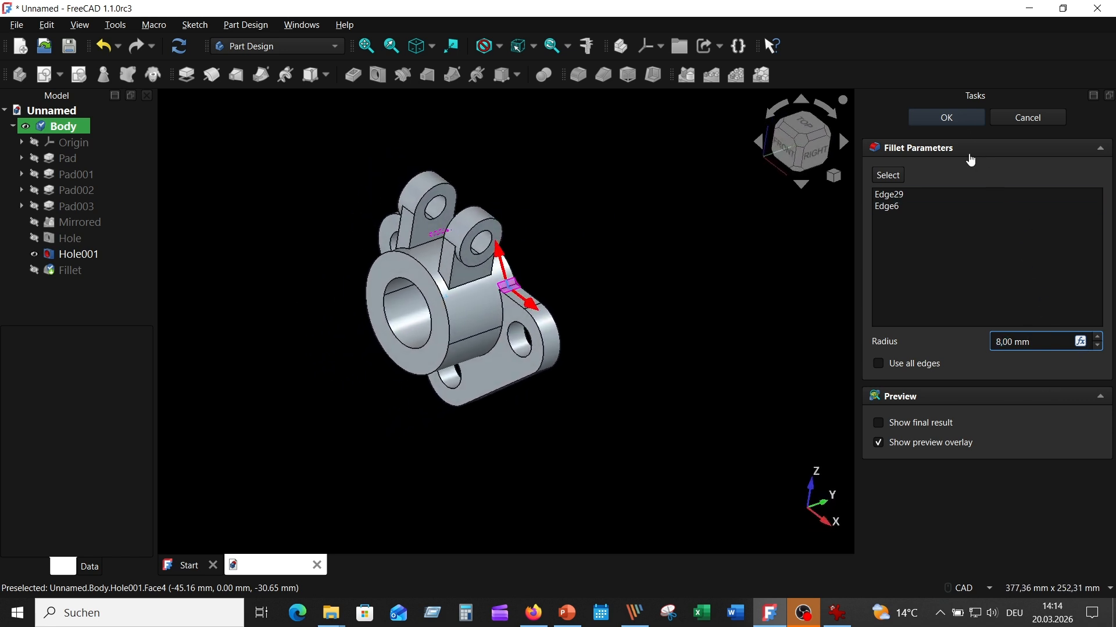
pyautogui.click(947, 119)
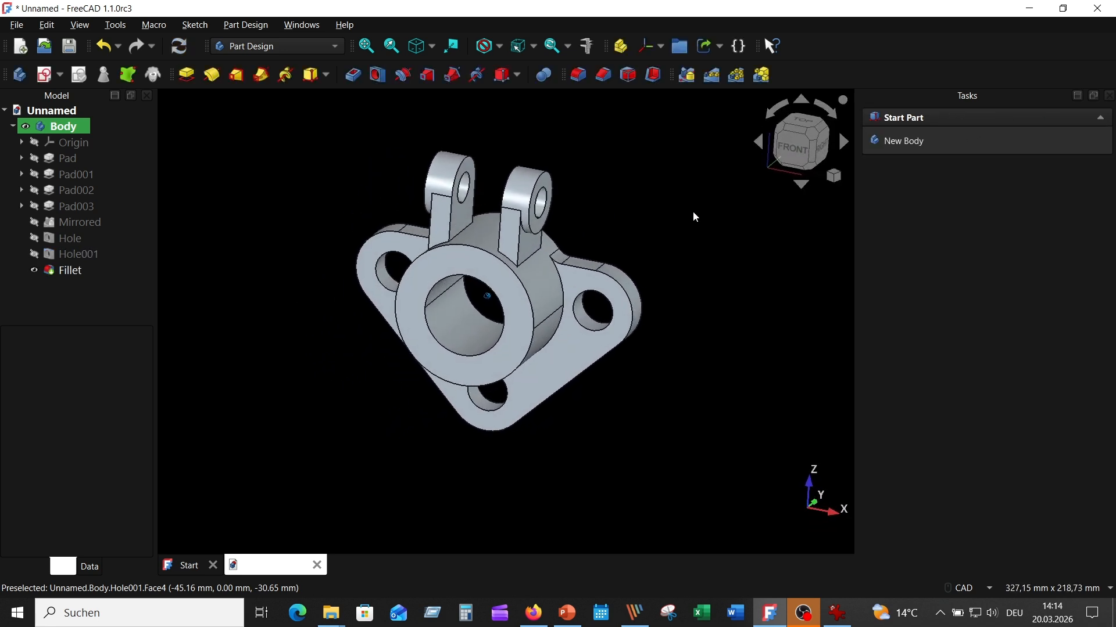